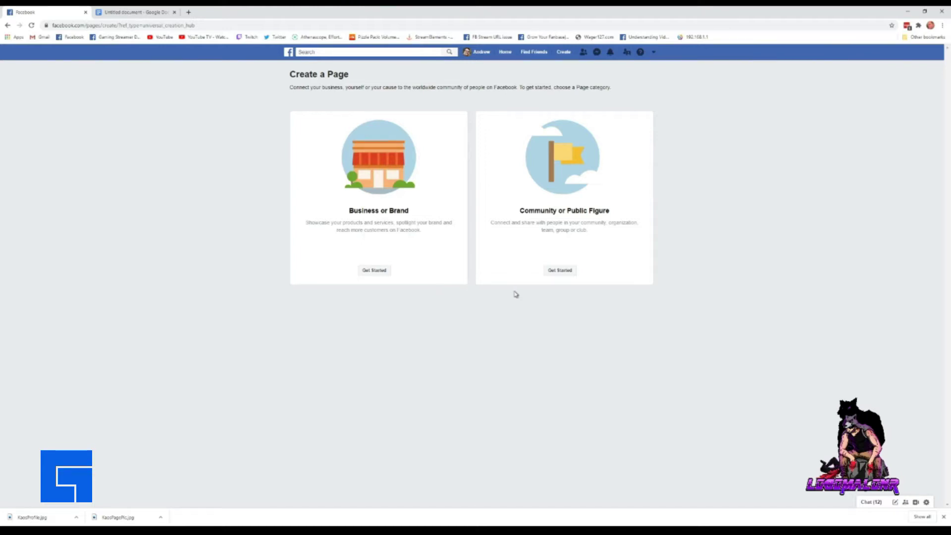
Step: Start a Business or Brand page and name it "OG Kaos187x"
{"action": "left_click", "coordinate": [377, 270]}
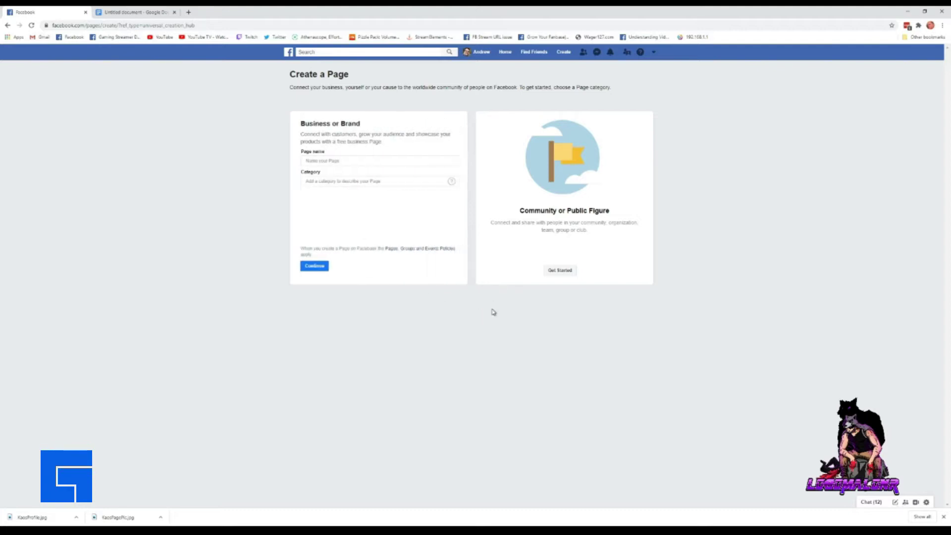
{"action": "left_click", "coordinate": [342, 160]}
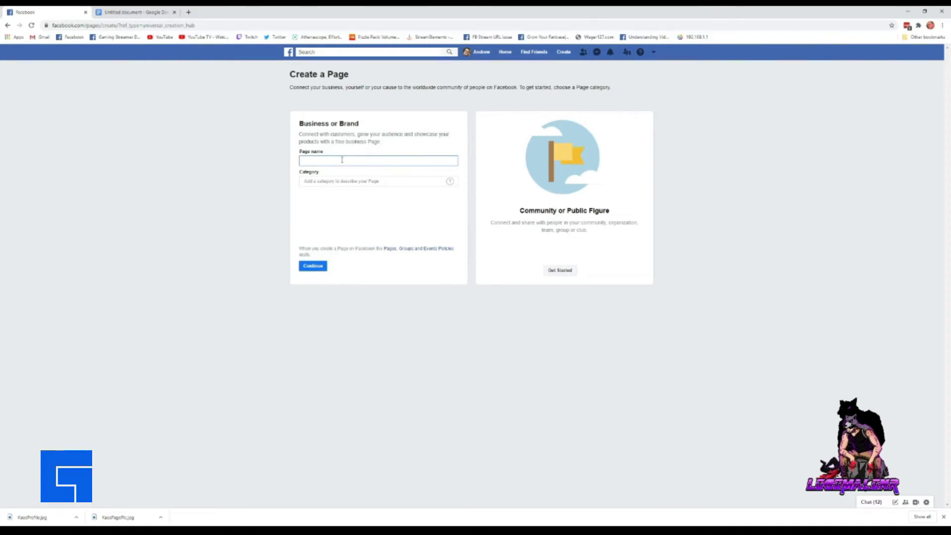
{"action": "type", "text": "OG"}
{"action": "type", "text": " KAZ"}
{"action": "type", "text": "o"}
{"action": "type", "text": "os"}
{"action": "type", "text": "187"}
Step: Search the page categories for gaming and set the category to Gaming Video Creator
{"action": "left_click", "coordinate": [388, 184]}
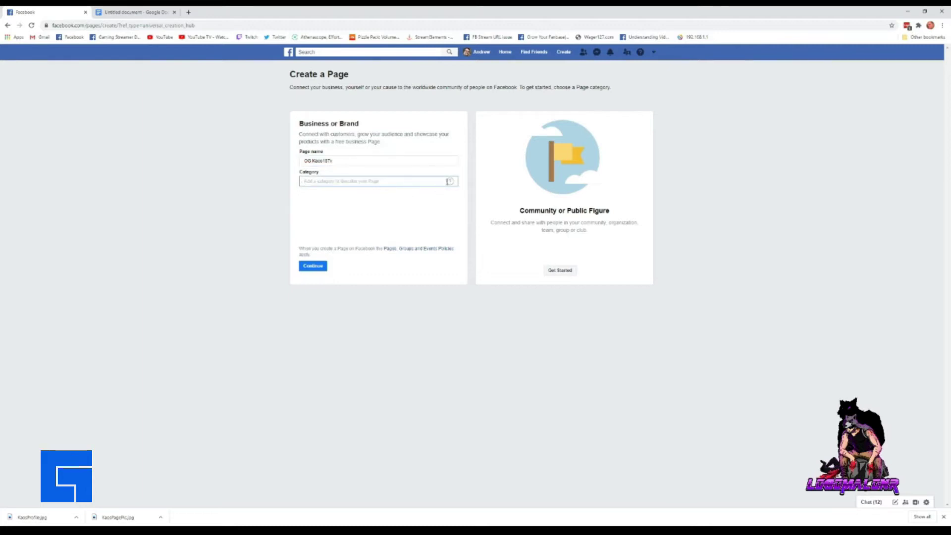
{"action": "mouse_move", "coordinate": [450, 183]}
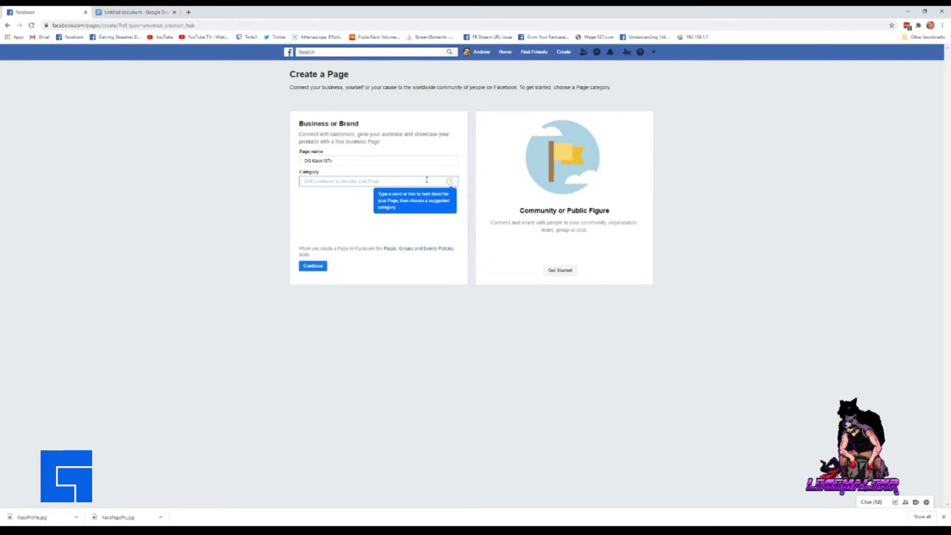
{"action": "type", "text": "gamin"}
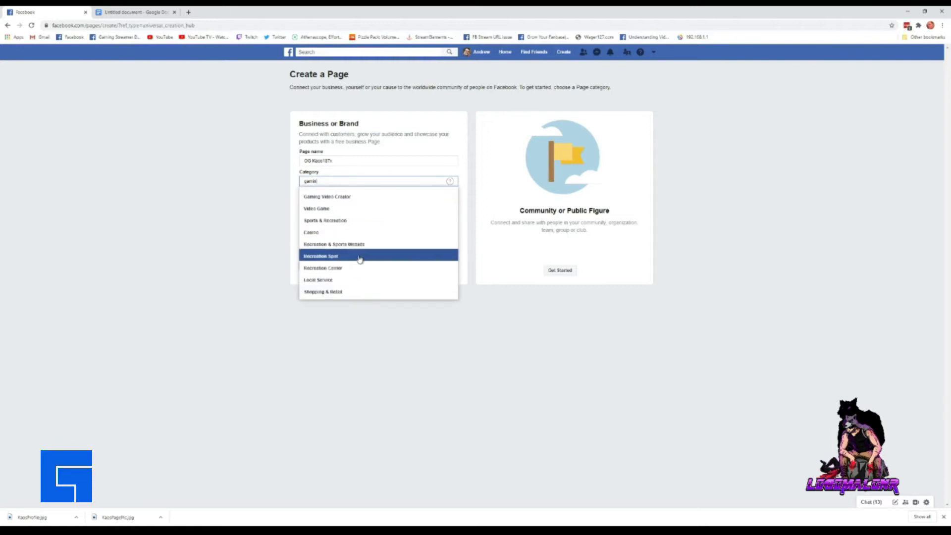
{"action": "left_click", "coordinate": [367, 198]}
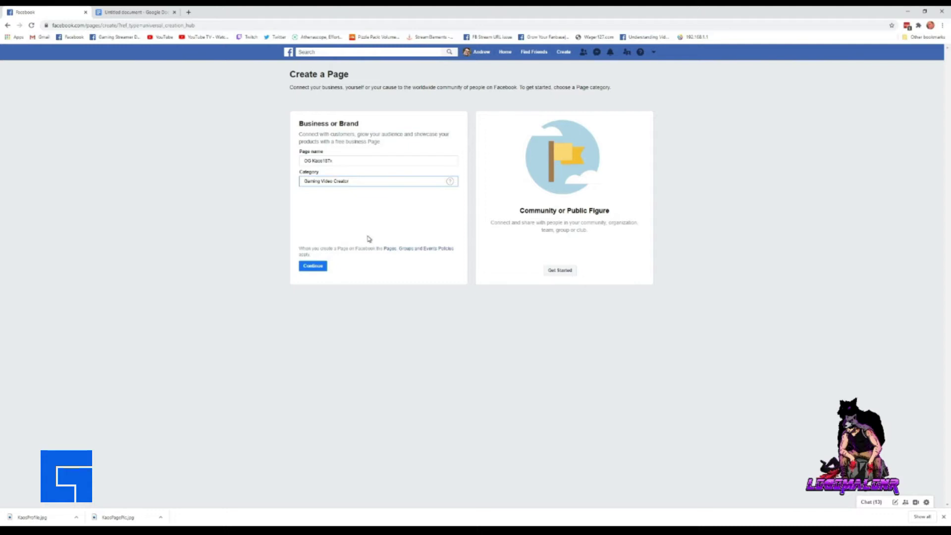
Step: Try the category searches "video game" and "streaming", and return the category to Gaming Video Creator
{"action": "left_click", "coordinate": [324, 267]}
{"action": "triple_click", "coordinate": [369, 181]}
{"action": "type", "text": "video"}
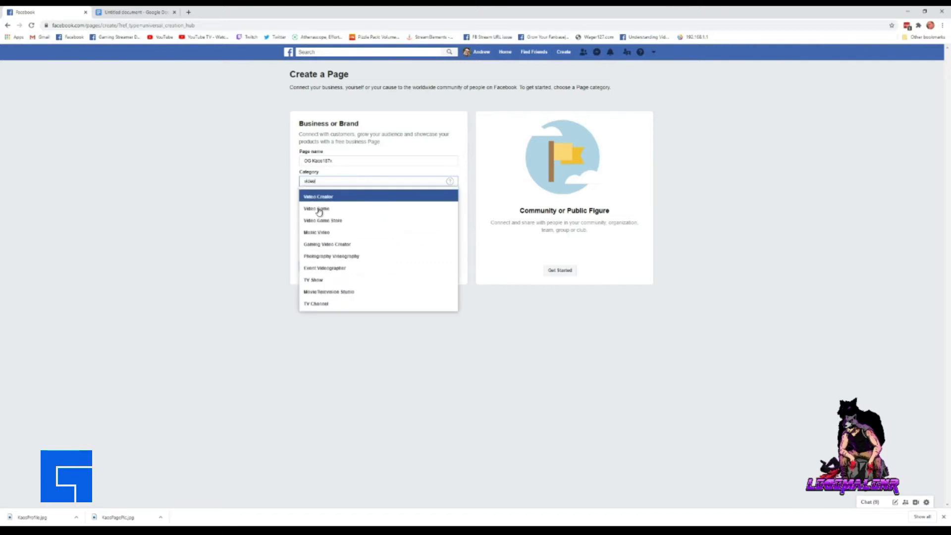
{"action": "type", "text": " gam"}
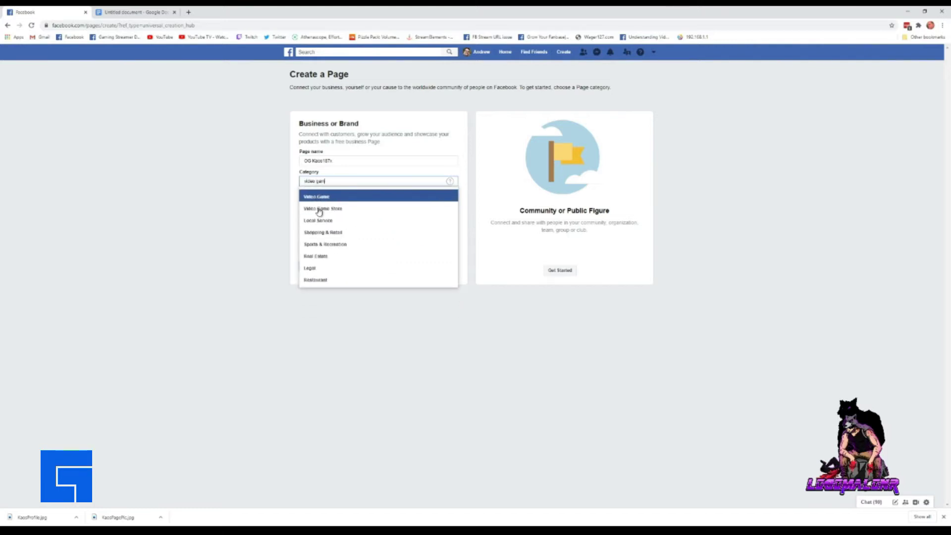
{"action": "type", "text": "e"}
{"action": "key", "text": "ctrl+a"}
{"action": "type", "text": "streaming"}
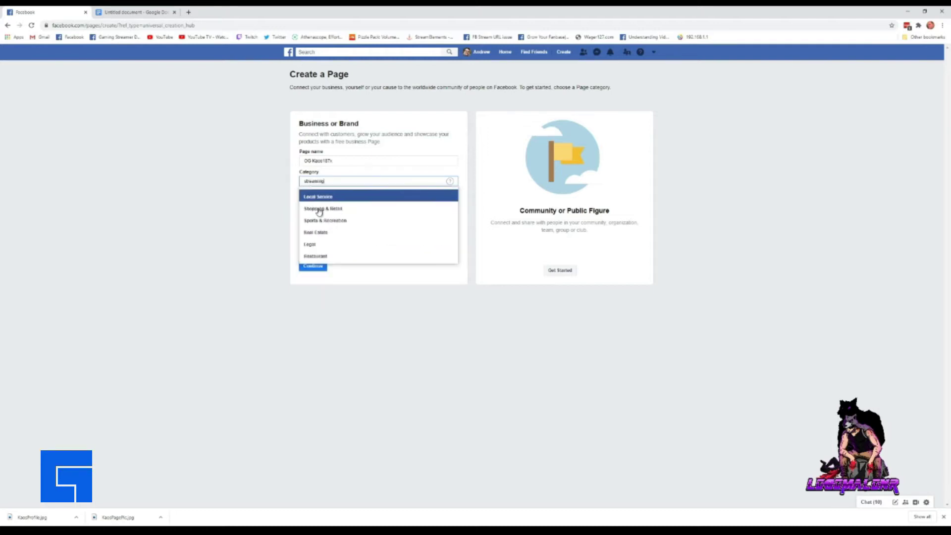
{"action": "key", "text": "ctrl+a"}
{"action": "type", "text": "gaming"}
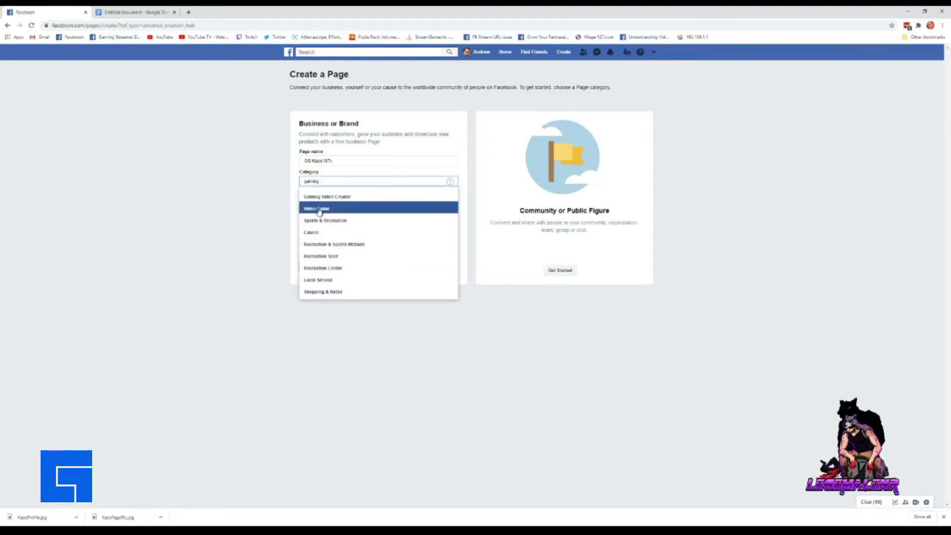
{"action": "left_click", "coordinate": [332, 197]}
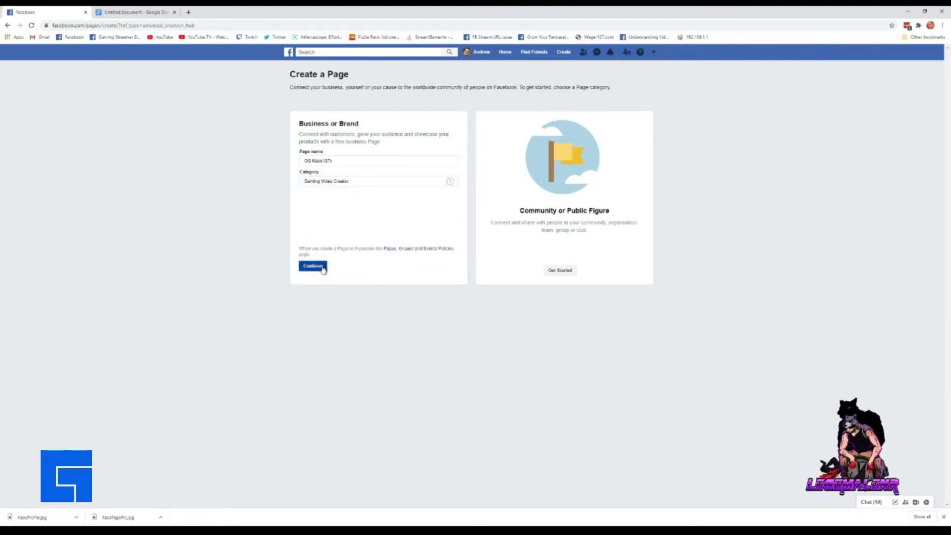
Step: Create the page with these details and upload a profile picture and a cover photo for it
{"action": "left_click", "coordinate": [323, 267]}
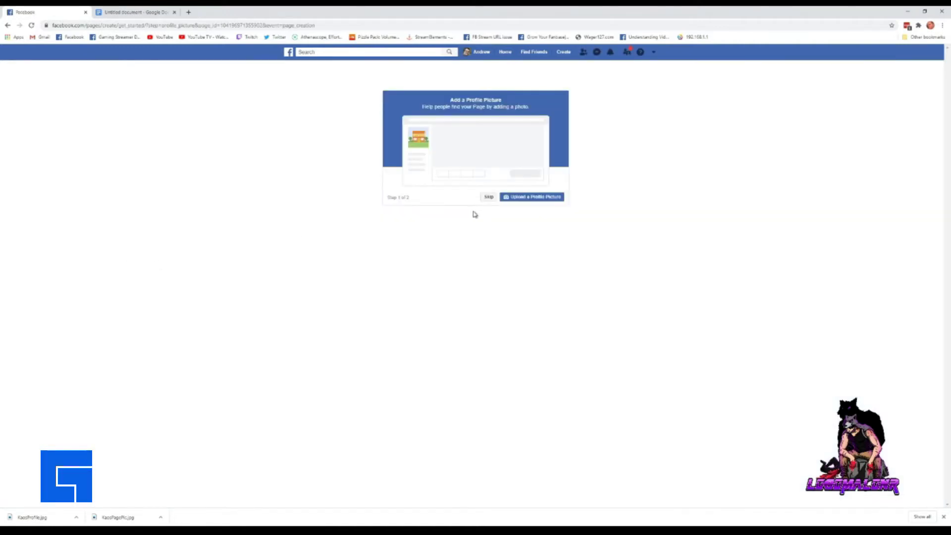
{"action": "left_click", "coordinate": [522, 196]}
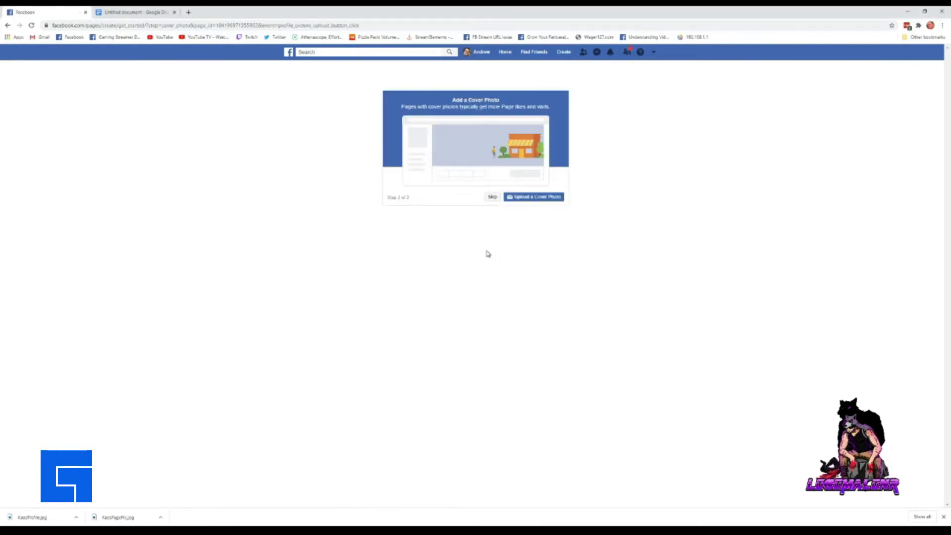
{"action": "left_click", "coordinate": [549, 198]}
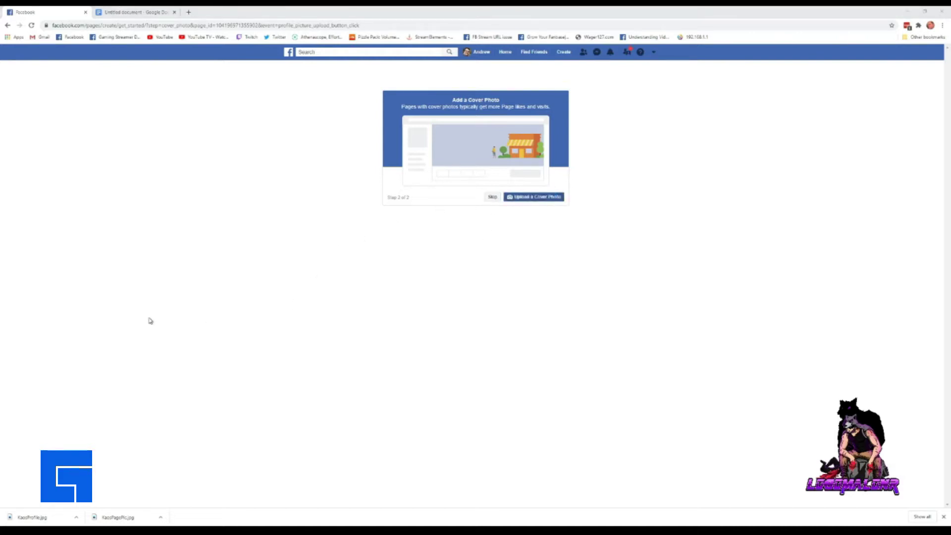
{"action": "left_click", "coordinate": [460, 441]}
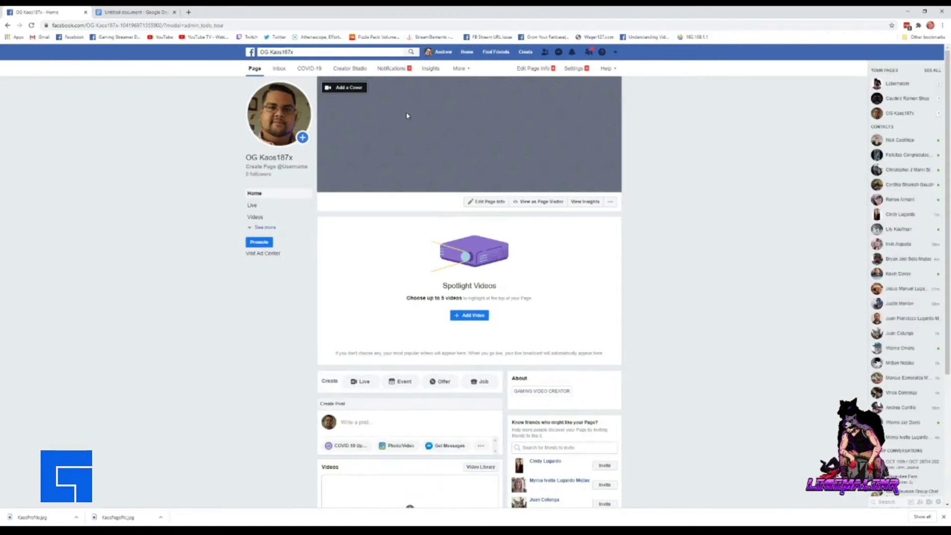
Step: Set the uploaded horsemen artwork from the page's photos as its cover, shift the image downward in the frame, and save it
{"action": "left_click", "coordinate": [362, 90]}
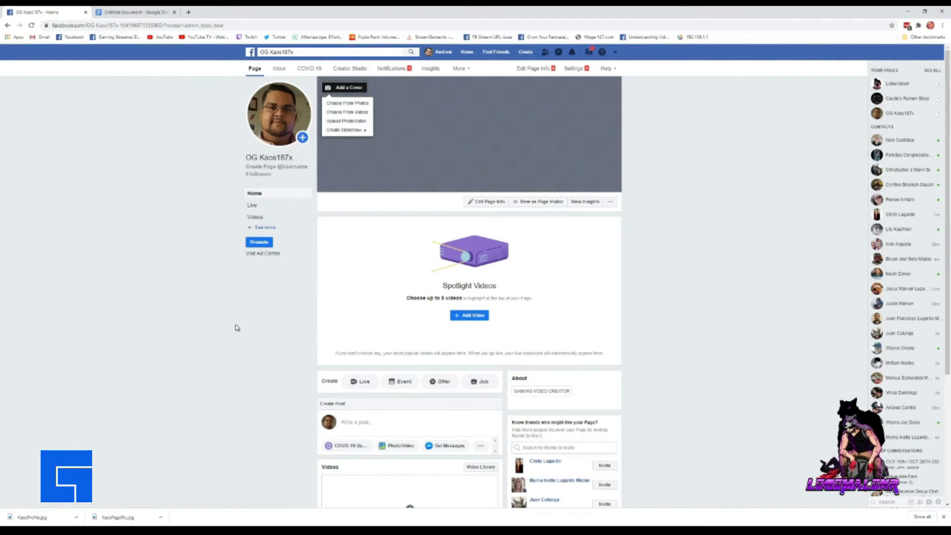
{"action": "scroll", "coordinate": [237, 328], "scroll_direction": "down", "scroll_amount": 6}
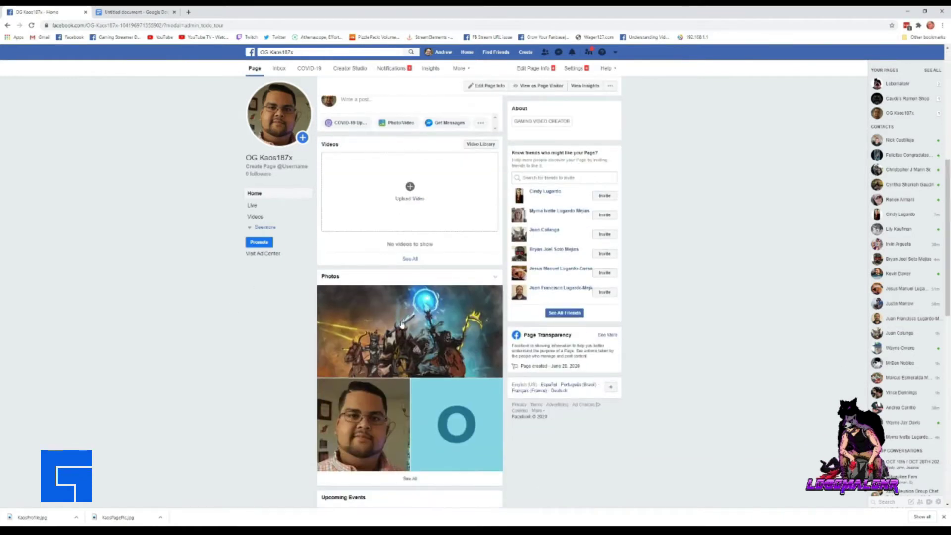
{"action": "left_click", "coordinate": [402, 325]}
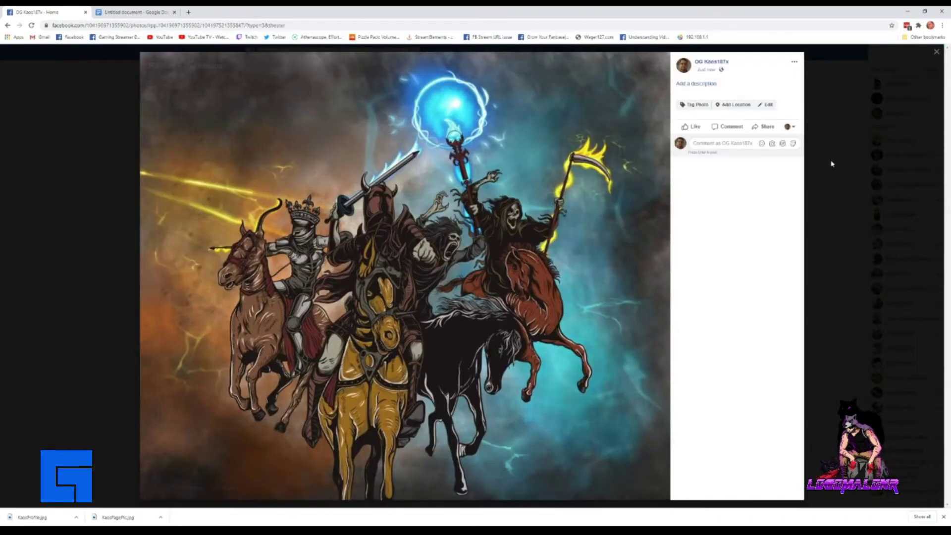
{"action": "left_click", "coordinate": [832, 164]}
{"action": "scroll", "coordinate": [223, 338], "scroll_direction": "up", "scroll_amount": 6}
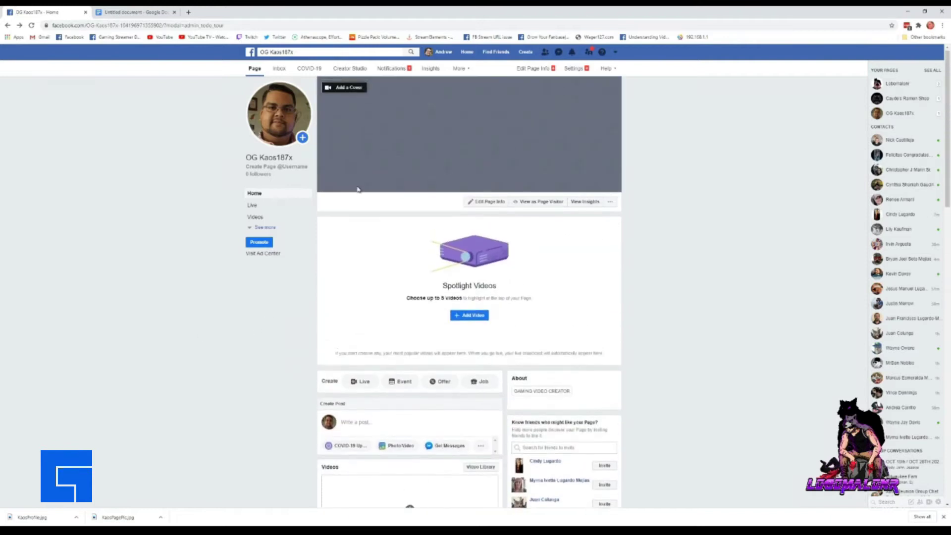
{"action": "left_click", "coordinate": [348, 88]}
{"action": "left_click", "coordinate": [352, 104]}
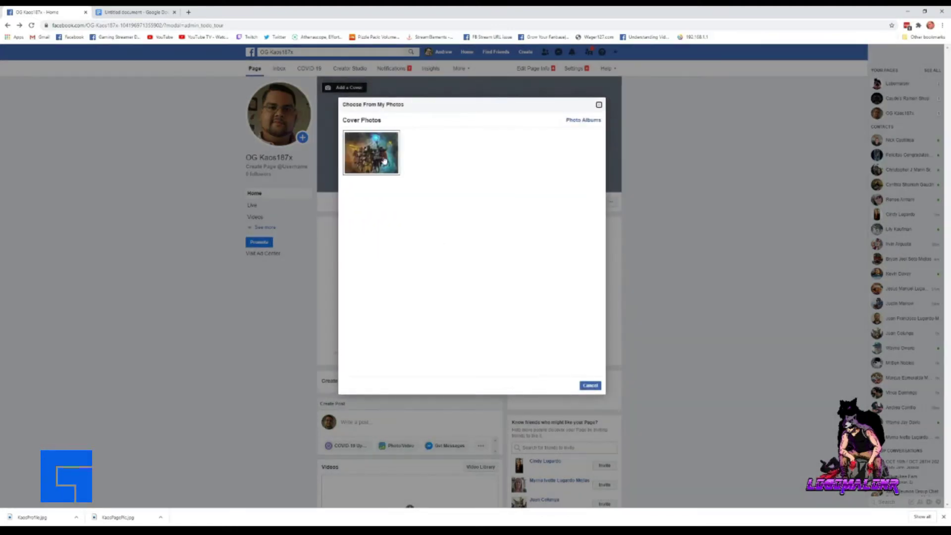
{"action": "left_click", "coordinate": [385, 161]}
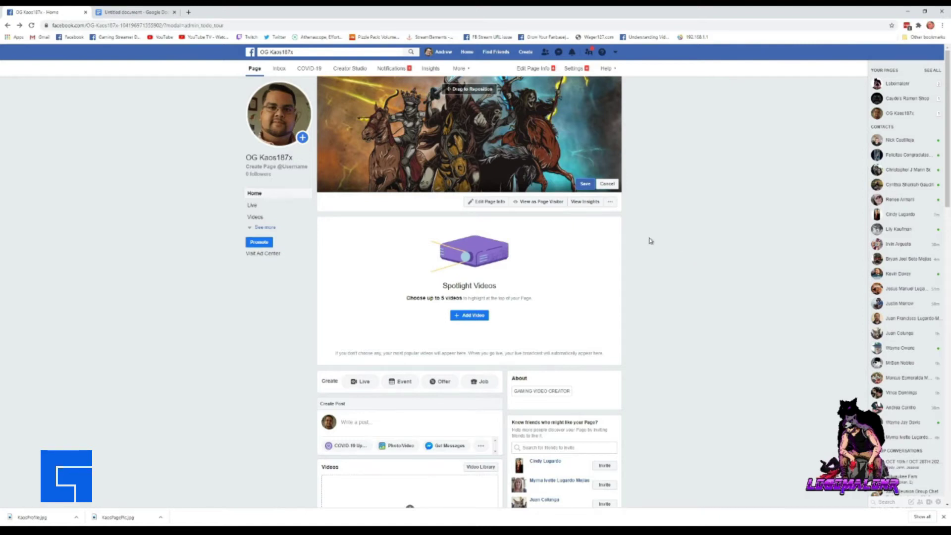
{"action": "mouse_move", "coordinate": [522, 124]}
{"action": "left_mouse_down"}
{"action": "mouse_move", "coordinate": [520, 184]}
{"action": "mouse_move", "coordinate": [518, 104]}
{"action": "mouse_move", "coordinate": [518, 139]}
{"action": "left_mouse_up"}
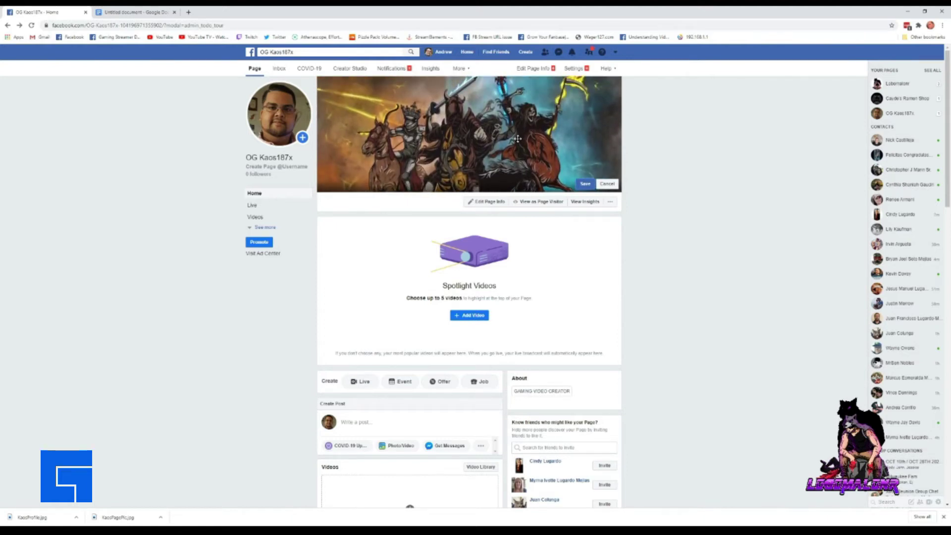
{"action": "left_click", "coordinate": [585, 183]}
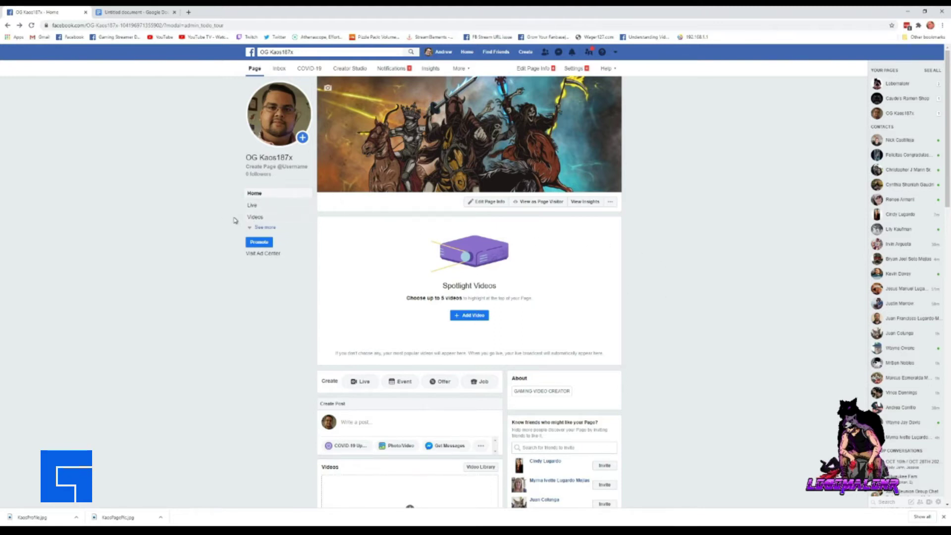
Step: Expand the full list of page sections and look over the page's home content
{"action": "left_click", "coordinate": [266, 228]}
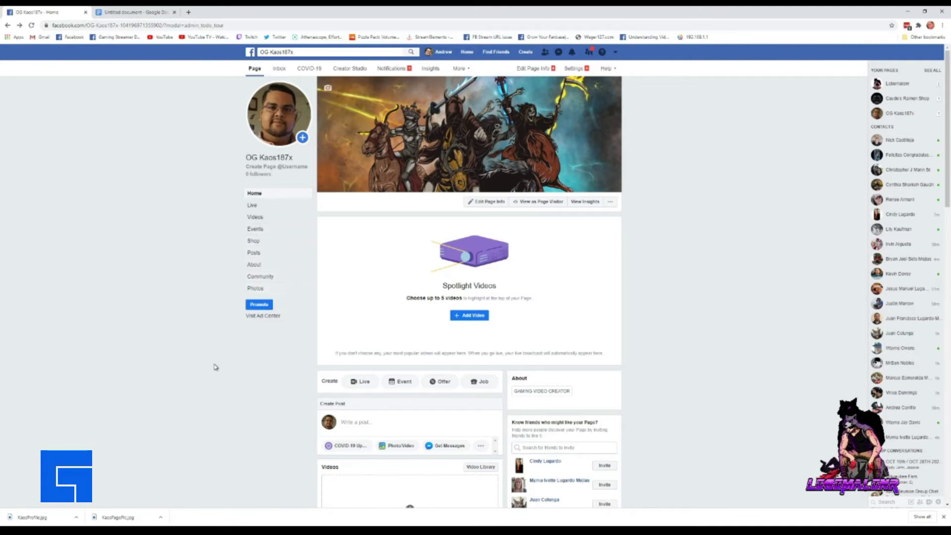
{"action": "scroll", "coordinate": [268, 382], "scroll_direction": "down", "scroll_amount": 3}
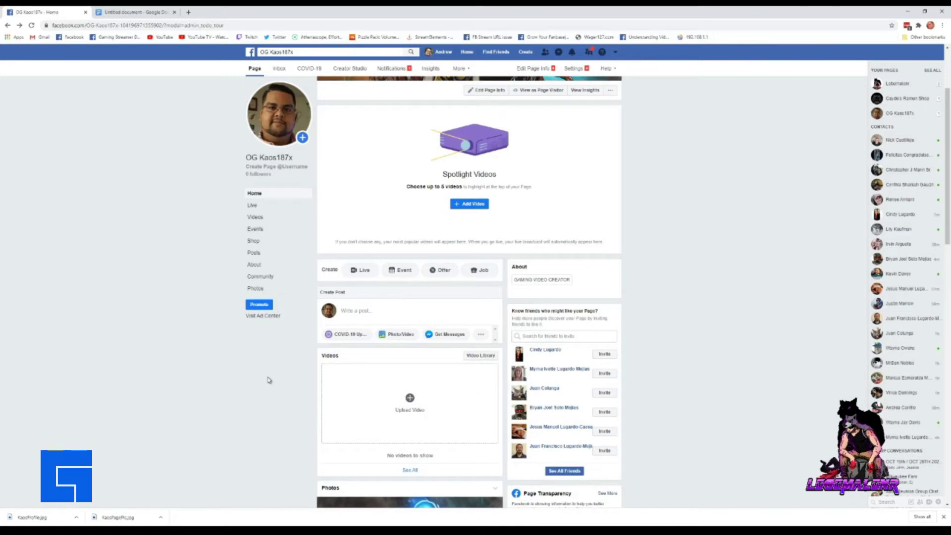
{"action": "scroll", "coordinate": [269, 381], "scroll_direction": "up", "scroll_amount": 3}
Step: Open the page info for editing and turn off "Has a street address" in the location details
{"action": "left_click", "coordinate": [488, 203]}
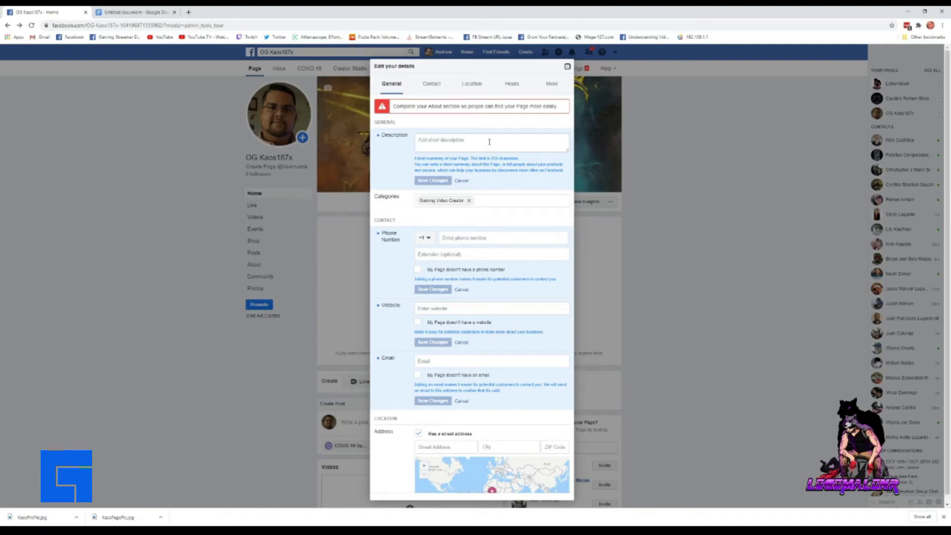
{"action": "scroll", "coordinate": [493, 191], "scroll_direction": "down", "scroll_amount": 2}
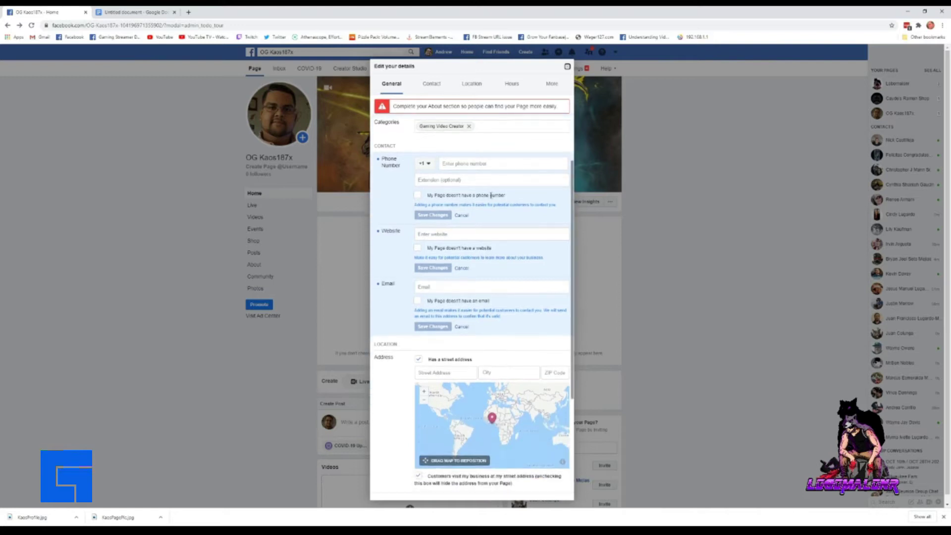
{"action": "scroll", "coordinate": [491, 195], "scroll_direction": "down", "scroll_amount": 3}
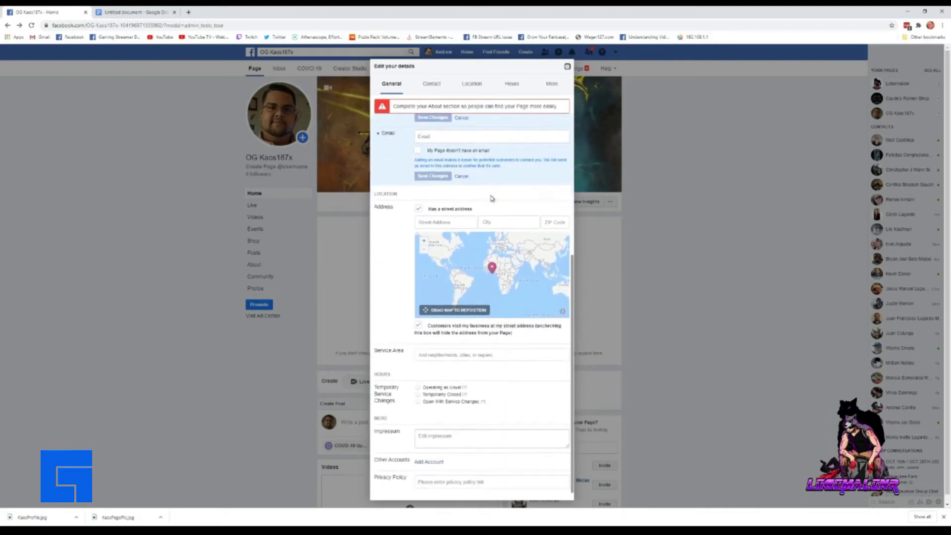
{"action": "scroll", "coordinate": [492, 198], "scroll_direction": "up", "scroll_amount": 1}
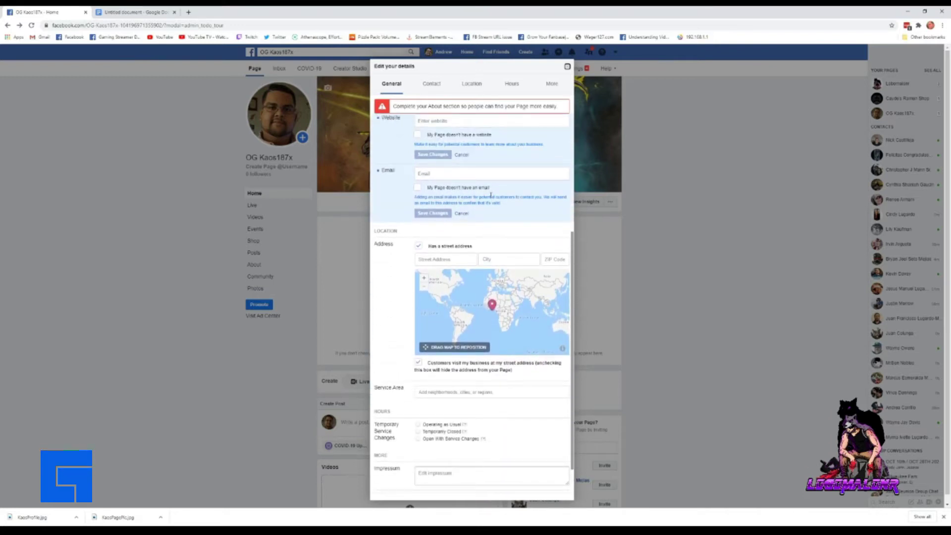
{"action": "scroll", "coordinate": [490, 196], "scroll_direction": "up", "scroll_amount": 4}
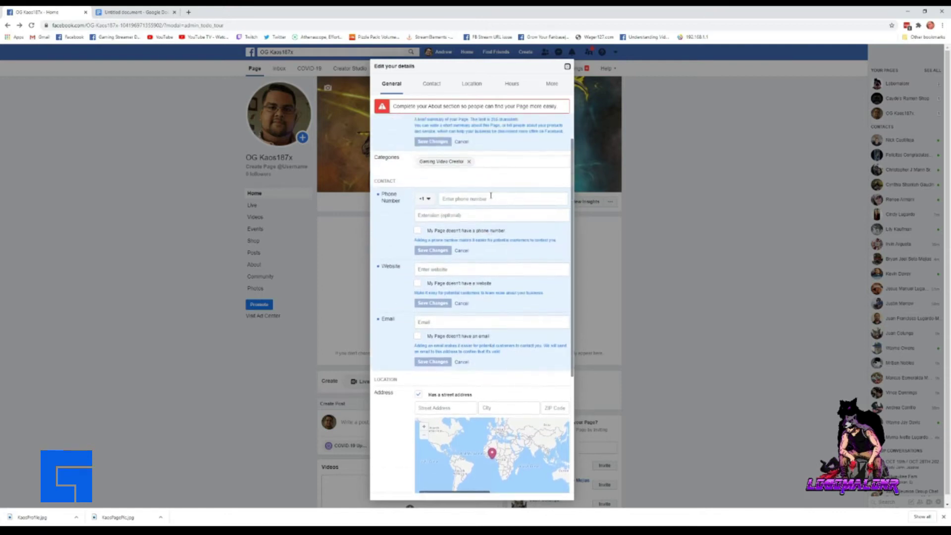
{"action": "scroll", "coordinate": [492, 199], "scroll_direction": "down", "scroll_amount": 1}
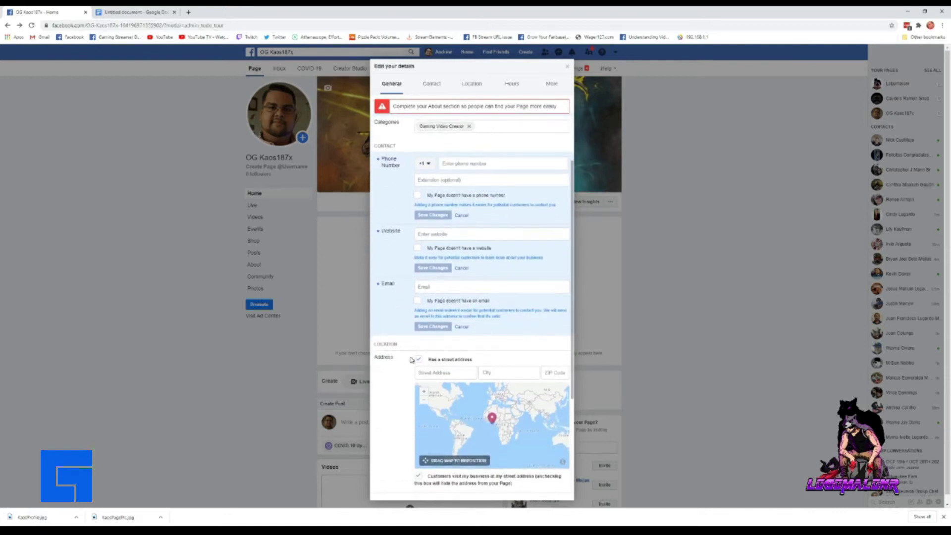
{"action": "left_click", "coordinate": [419, 360]}
{"action": "scroll", "coordinate": [506, 352], "scroll_direction": "down", "scroll_amount": 4}
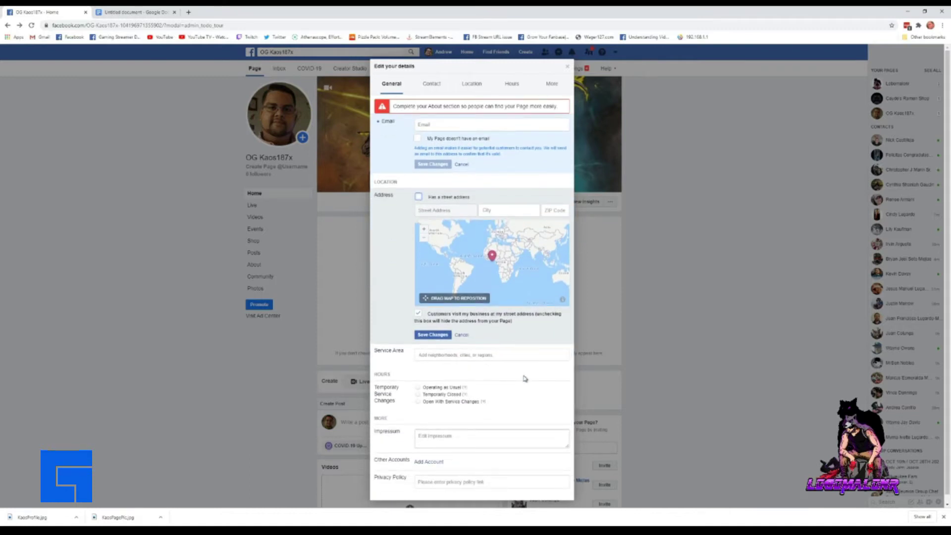
{"action": "scroll", "coordinate": [525, 378], "scroll_direction": "up", "scroll_amount": 5}
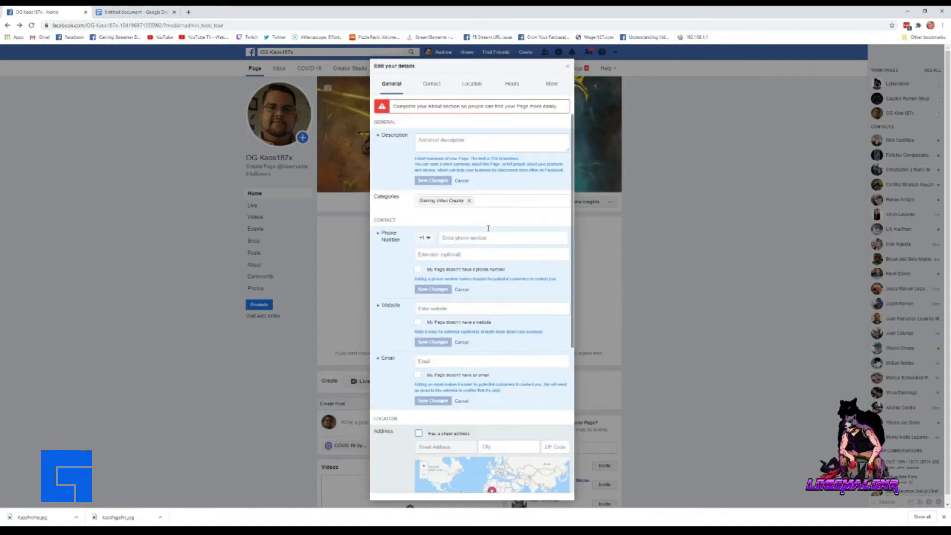
Step: Write and save a page description beginning "Avid gamer that loves connecting with new people", covering friends made through gaming, streaming and sharing clan fun
{"action": "left_click", "coordinate": [449, 140]}
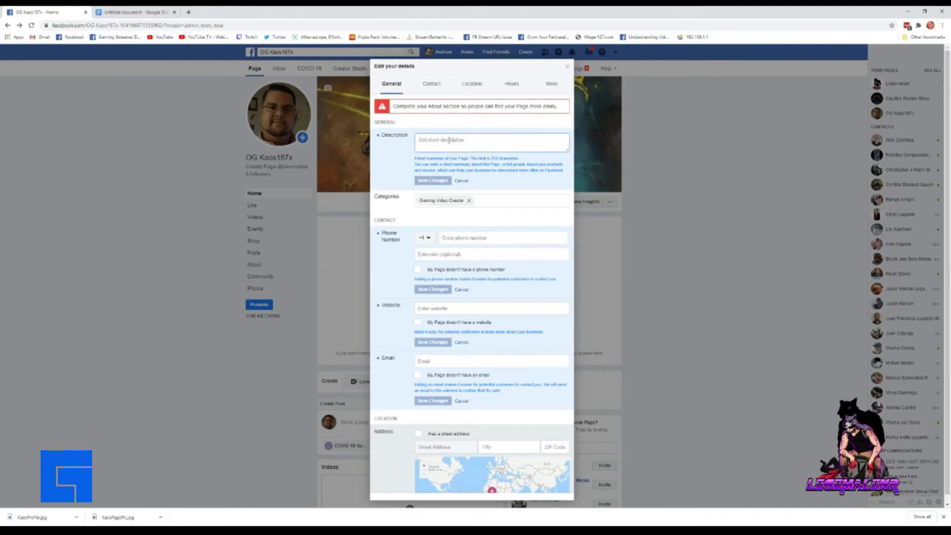
{"action": "type", "text": "Avid gamer that loves c"}
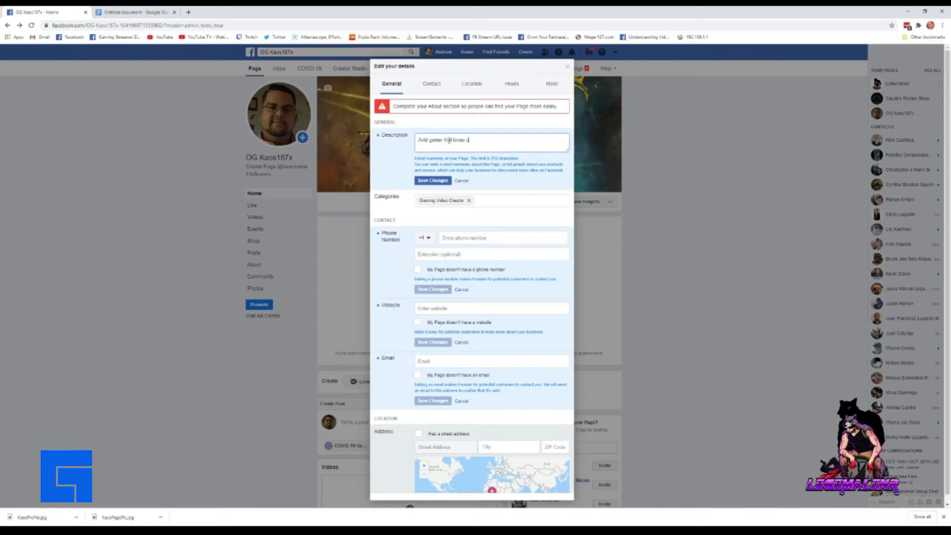
{"action": "type", "text": "onnecting with new people. I have made many friends through gamin"}
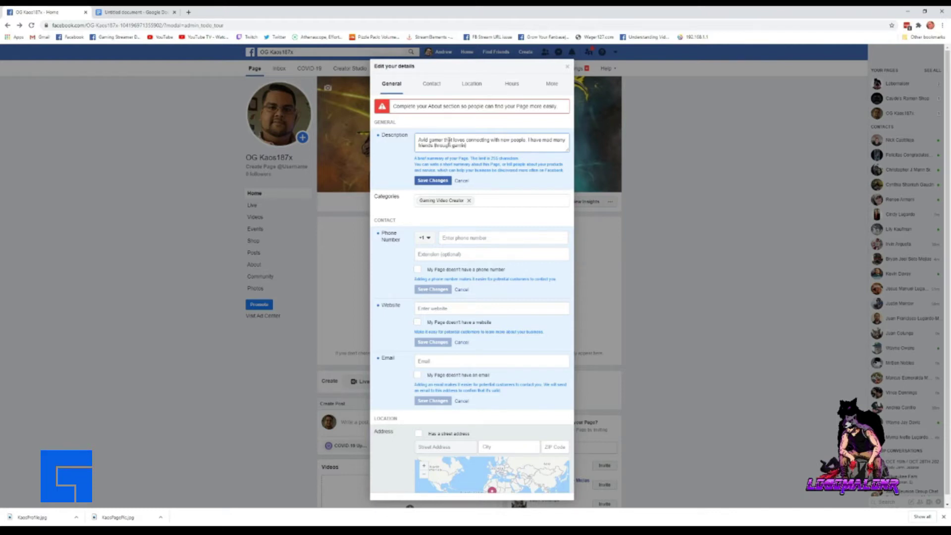
{"action": "type", "text": "g and want to expand that"}
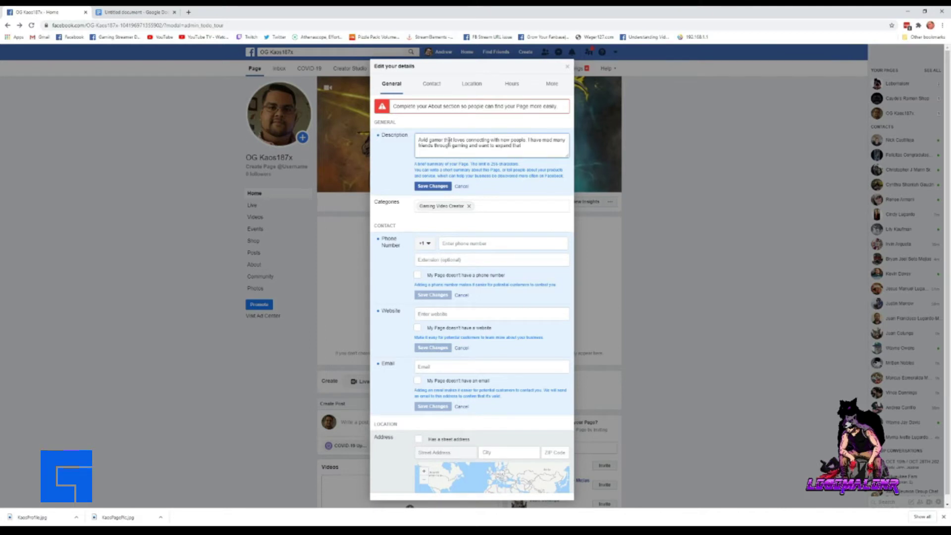
{"action": "type", "text": " while streaming and sharin"}
{"action": "type", "text": "un"}
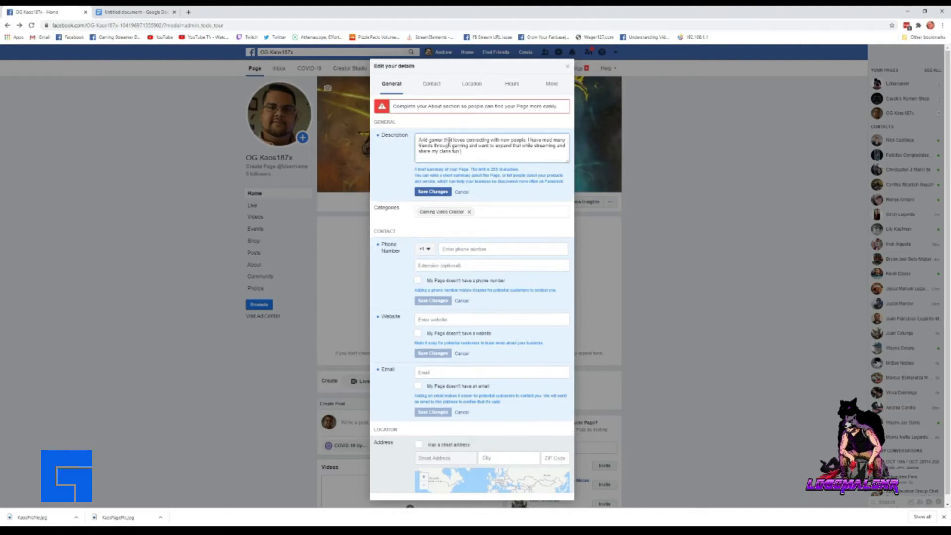
{"action": "type", "text": " with everyone!"}
{"action": "left_click", "coordinate": [433, 192]}
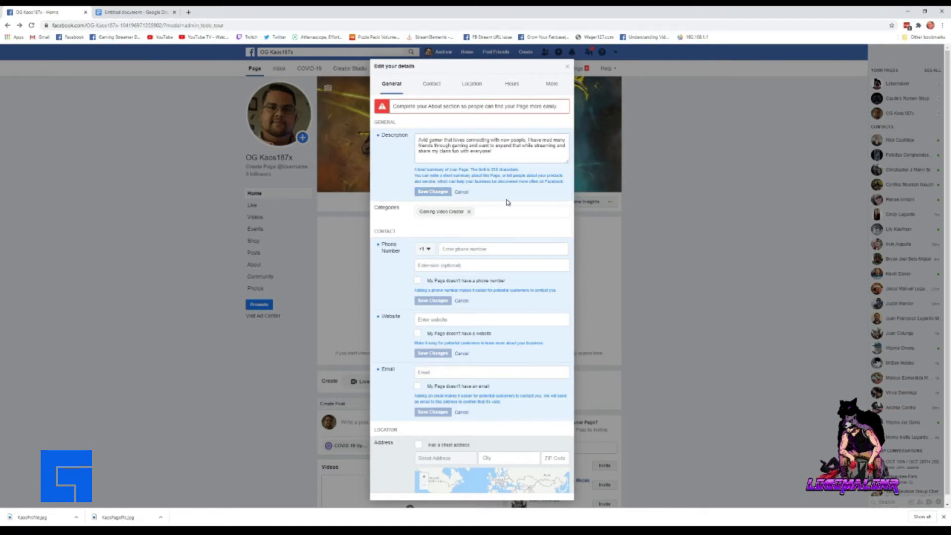
Step: Mark the page as having no phone number, no website and no email, saving each of these contact settings
{"action": "scroll", "coordinate": [500, 247], "scroll_direction": "down", "scroll_amount": 1}
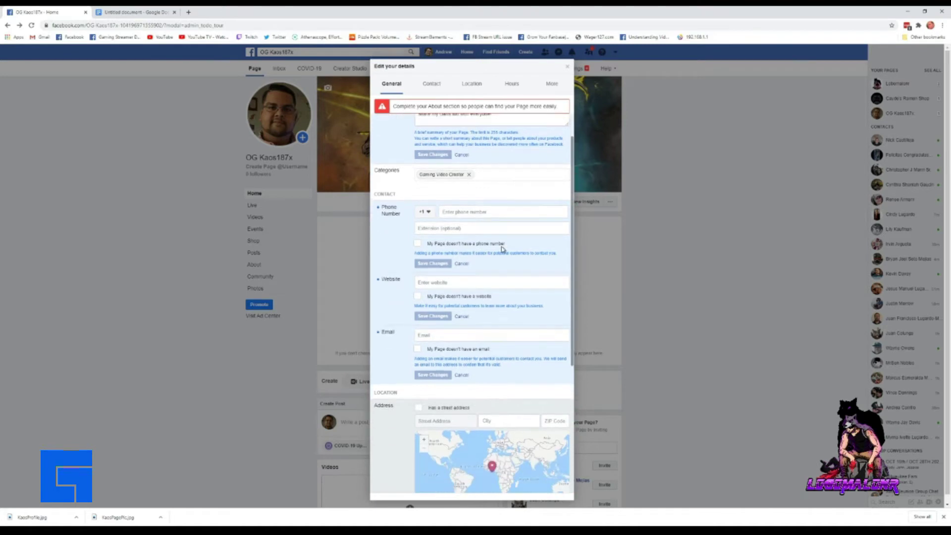
{"action": "left_click", "coordinate": [417, 244]}
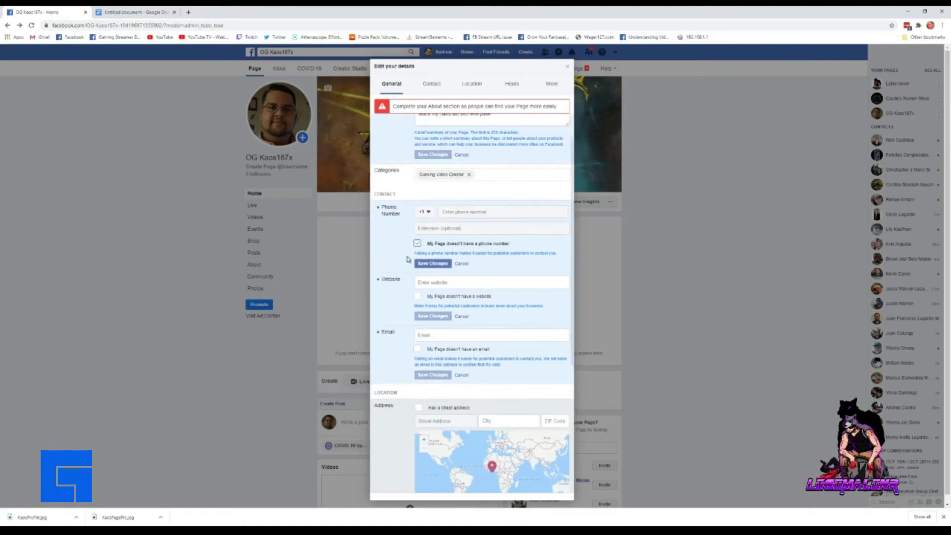
{"action": "left_click", "coordinate": [428, 263]}
{"action": "scroll", "coordinate": [399, 233], "scroll_direction": "down", "scroll_amount": 2}
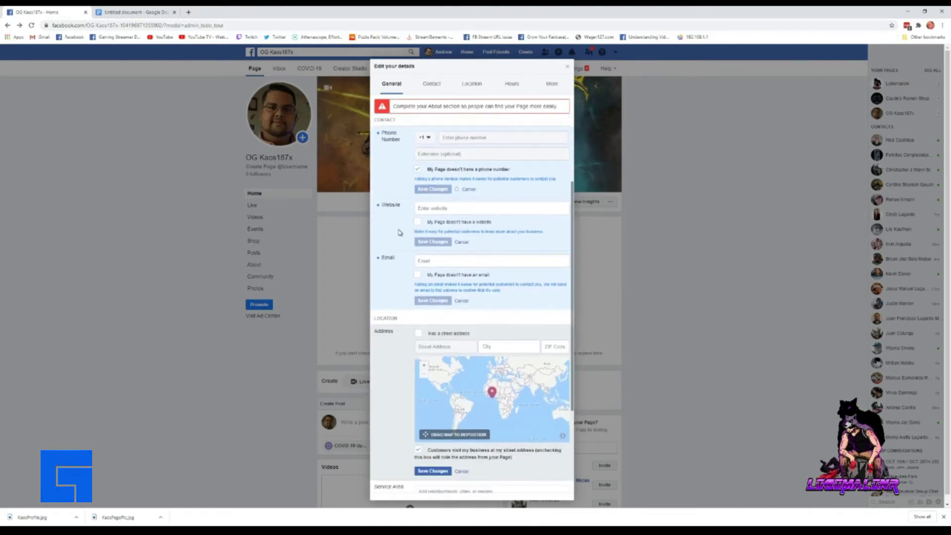
{"action": "left_click", "coordinate": [417, 222]}
{"action": "left_click", "coordinate": [433, 242]}
{"action": "left_click", "coordinate": [468, 264]}
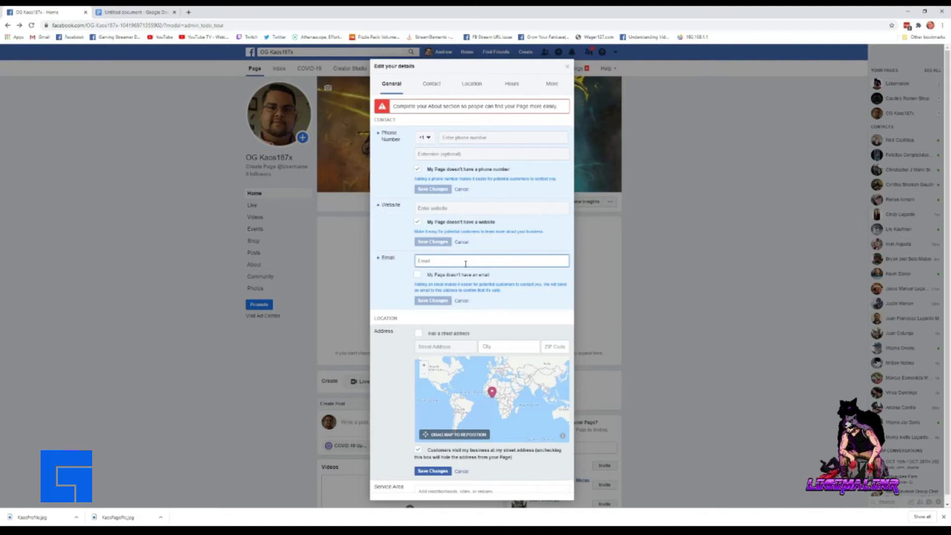
{"action": "left_click", "coordinate": [418, 275]}
{"action": "left_click", "coordinate": [433, 300]}
Step: Look through the contact, location, hours and additional sections of the page details
{"action": "scroll", "coordinate": [393, 246], "scroll_direction": "down", "scroll_amount": 3}
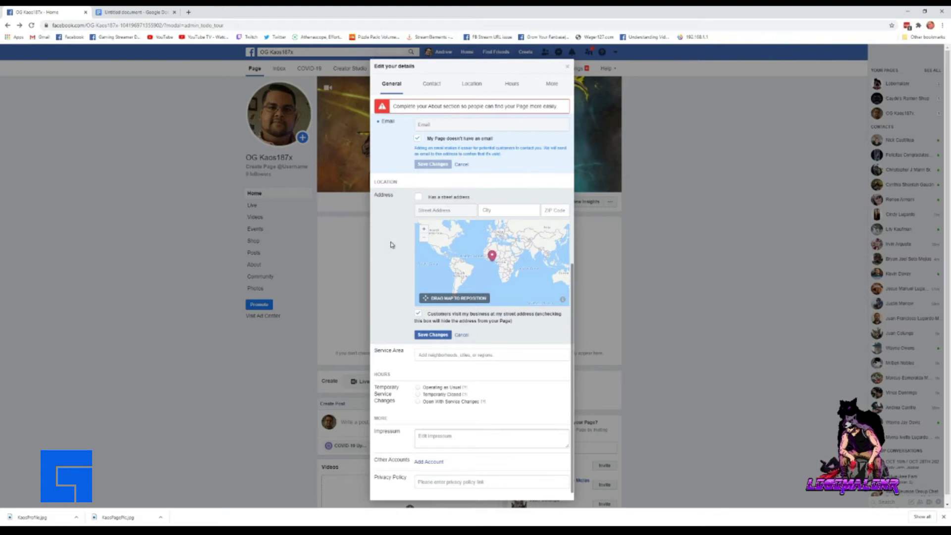
{"action": "scroll", "coordinate": [392, 245], "scroll_direction": "up", "scroll_amount": 5}
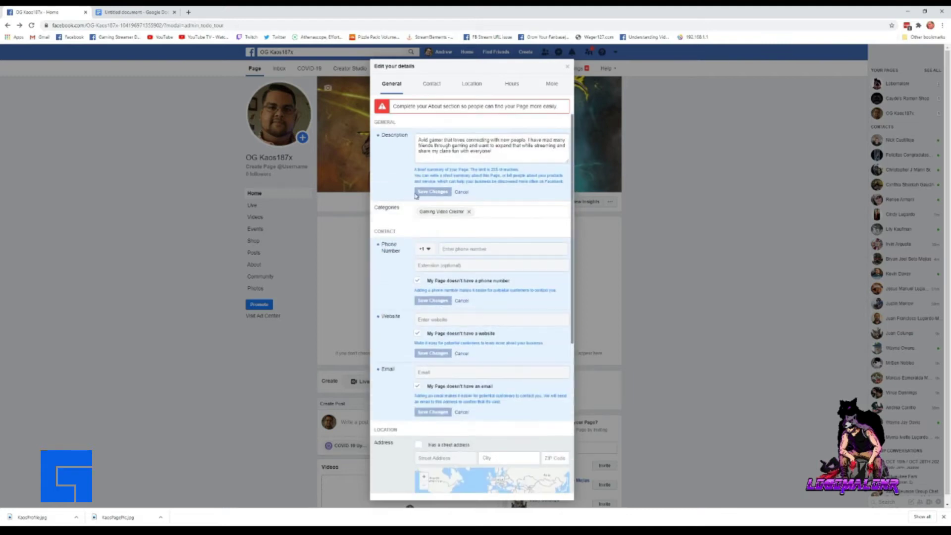
{"action": "left_click", "coordinate": [432, 84]}
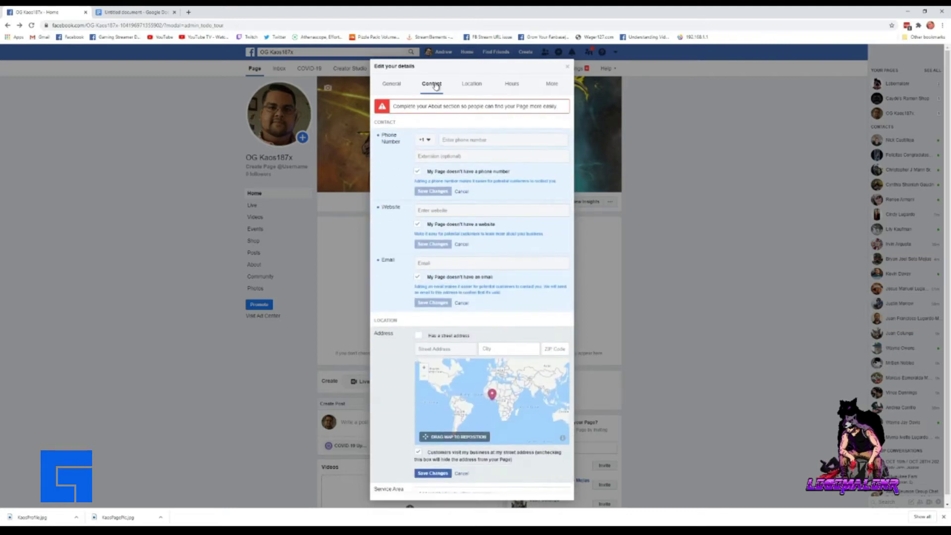
{"action": "left_click", "coordinate": [472, 83]}
{"action": "left_click", "coordinate": [512, 83]}
{"action": "left_click", "coordinate": [553, 86]}
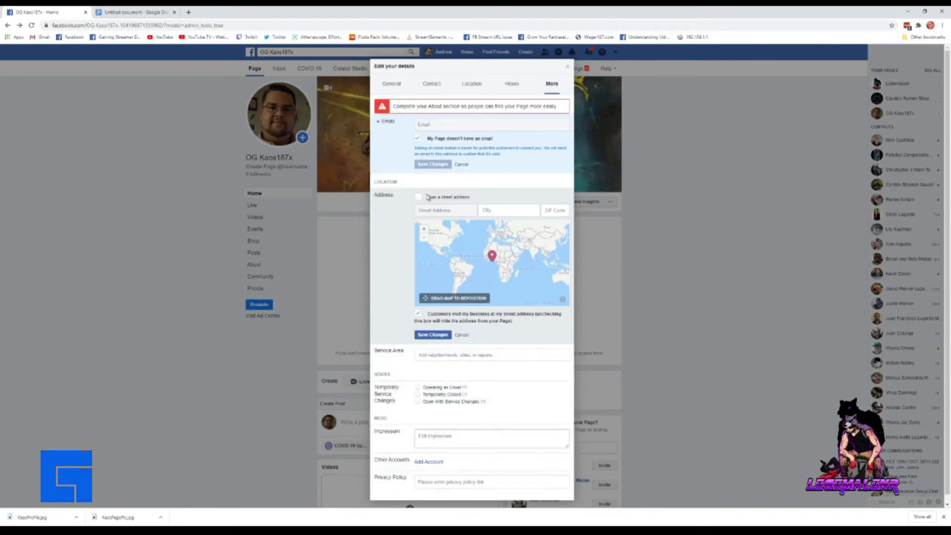
Step: Start an entry under Other Accounts, look over the available account platforms, and cancel the entry
{"action": "left_click", "coordinate": [433, 461]}
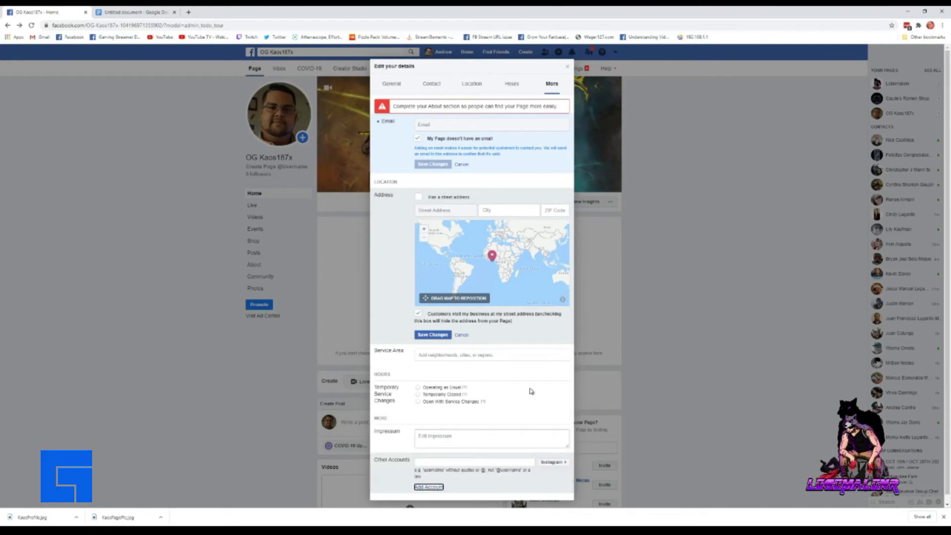
{"action": "scroll", "coordinate": [529, 364], "scroll_direction": "down", "scroll_amount": 1}
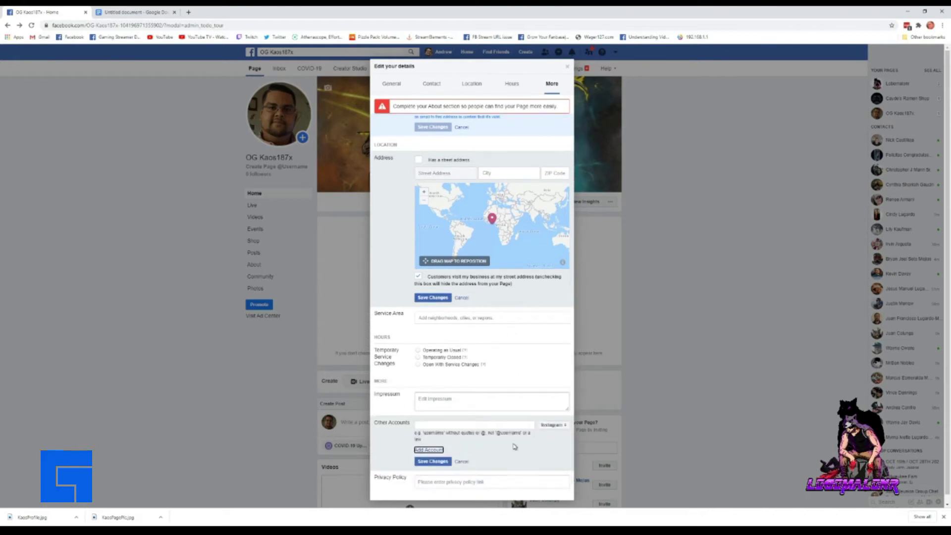
{"action": "left_click", "coordinate": [551, 425]}
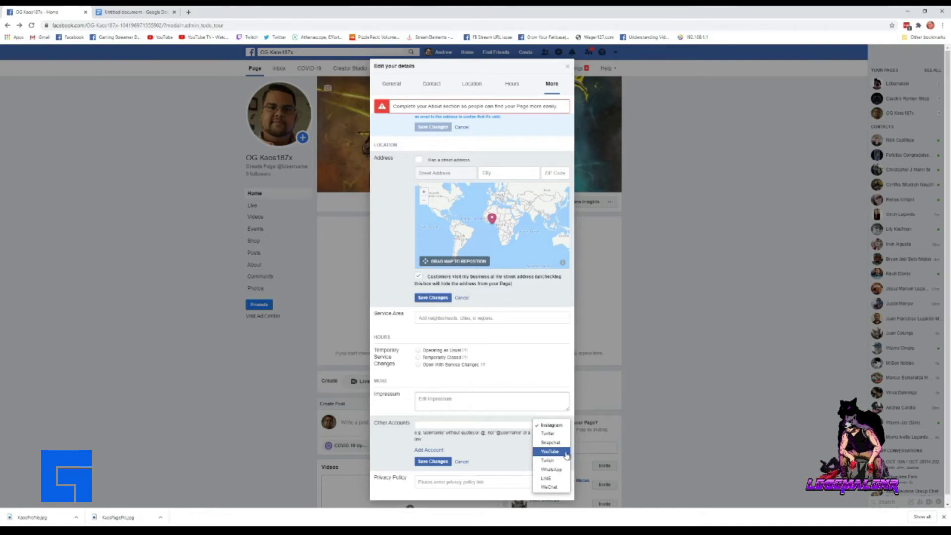
{"action": "left_click", "coordinate": [518, 452]}
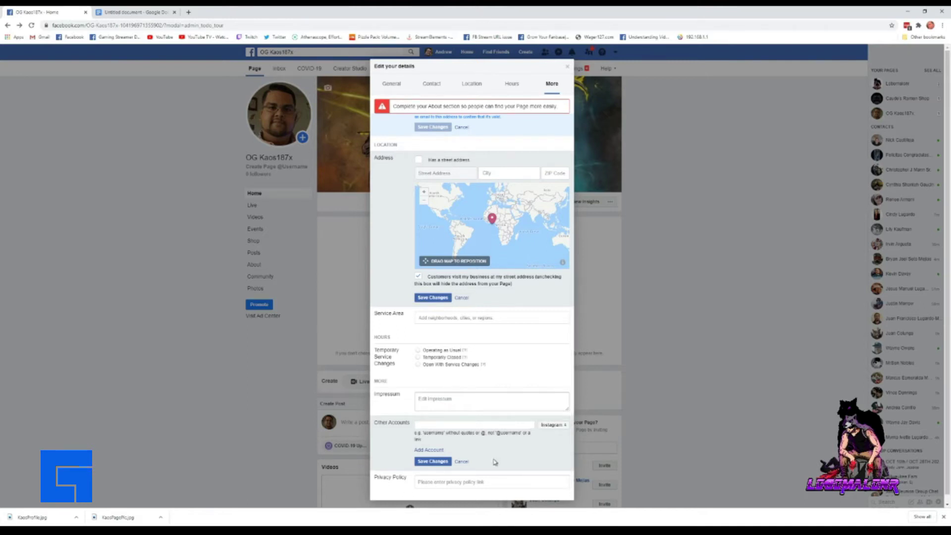
{"action": "left_click", "coordinate": [462, 462]}
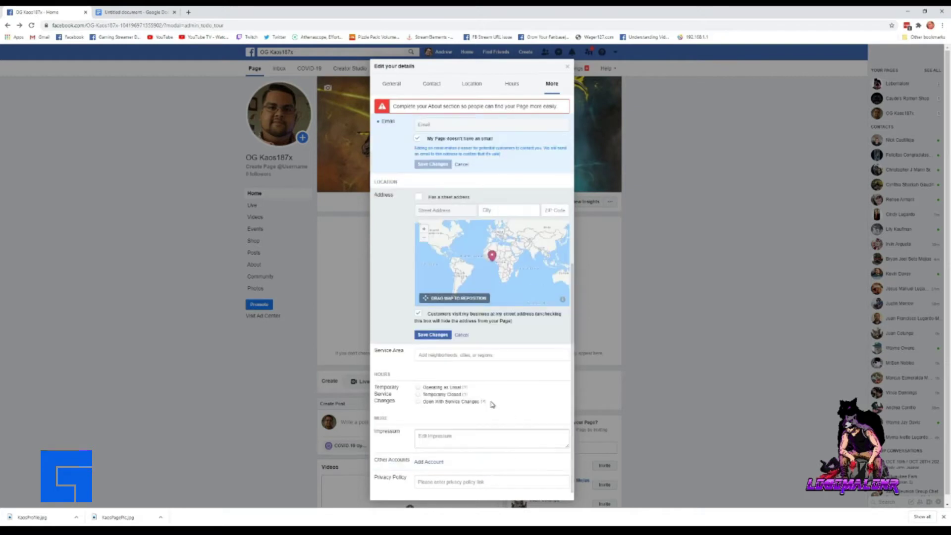
Step: Review the page details from the description down to the privacy policy, keeping the editor open when asked about discarding changes
{"action": "scroll", "coordinate": [495, 406], "scroll_direction": "up", "scroll_amount": 5}
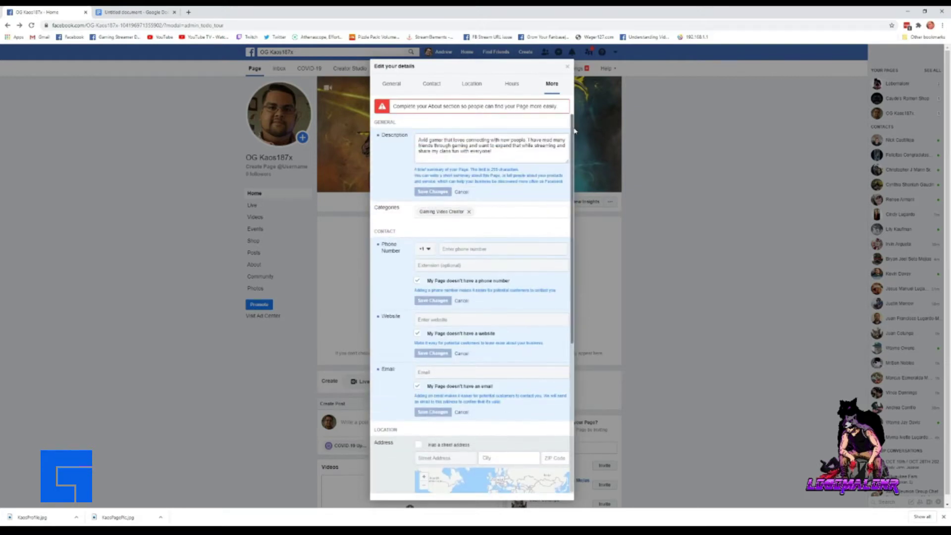
{"action": "left_click", "coordinate": [567, 66]}
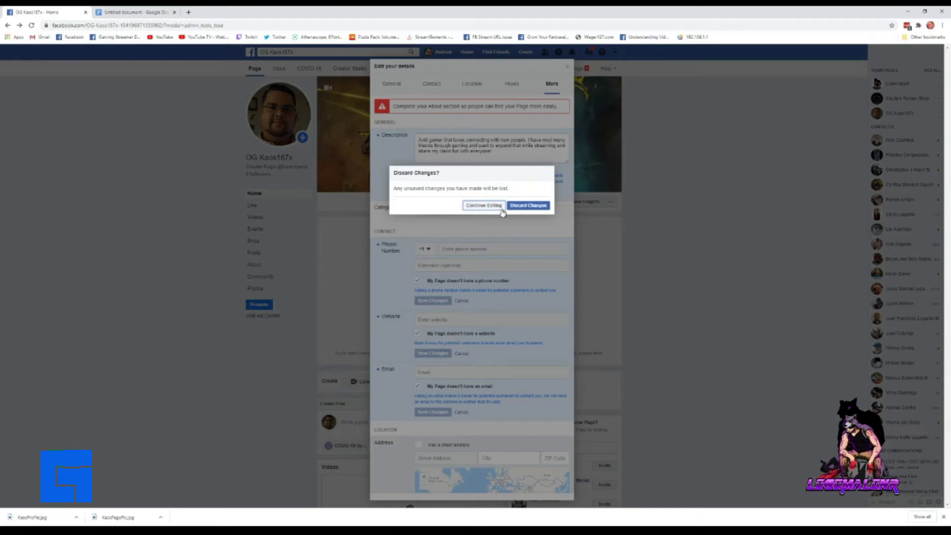
{"action": "left_click", "coordinate": [490, 207]}
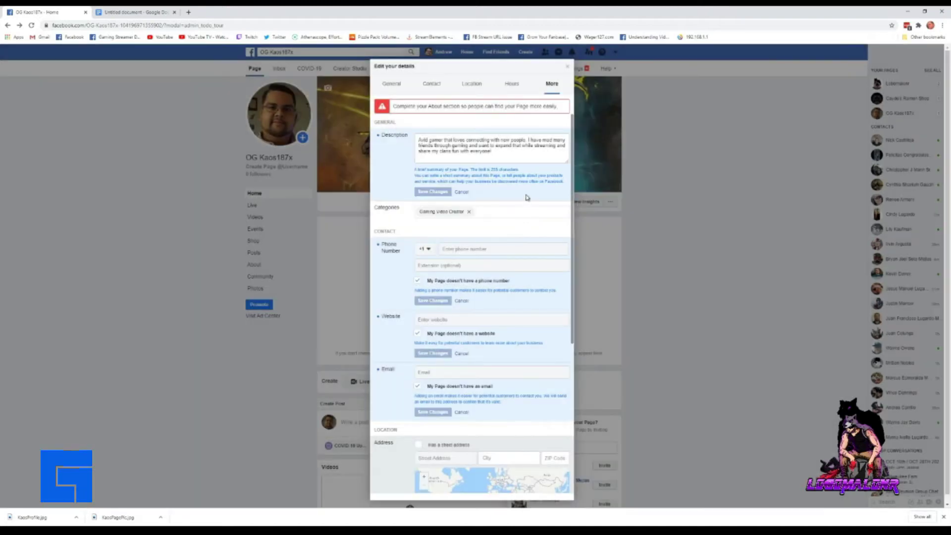
{"action": "scroll", "coordinate": [527, 365], "scroll_direction": "down", "scroll_amount": 5}
{"action": "scroll", "coordinate": [522, 378], "scroll_direction": "up", "scroll_amount": 3}
{"action": "scroll", "coordinate": [522, 377], "scroll_direction": "up", "scroll_amount": 2}
{"action": "left_click", "coordinate": [393, 84]}
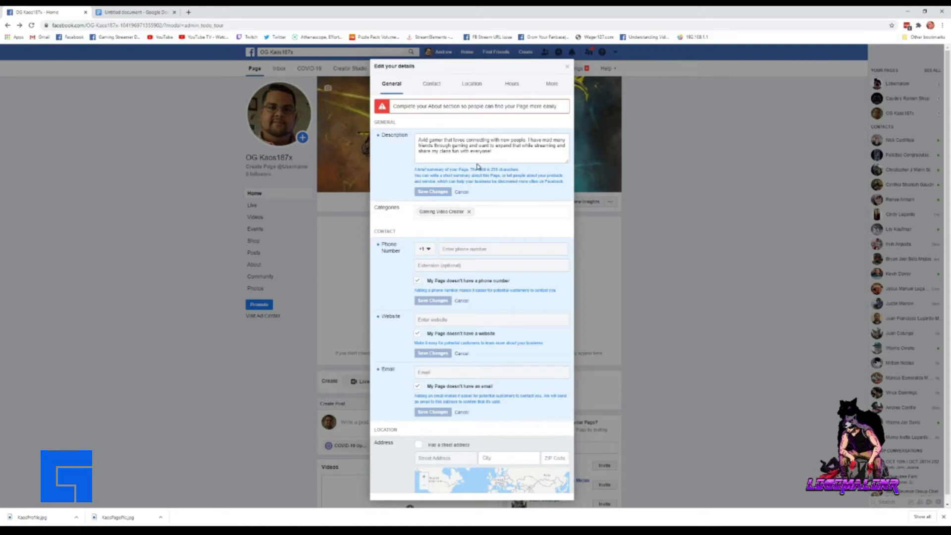
{"action": "scroll", "coordinate": [477, 166], "scroll_direction": "down", "scroll_amount": 5}
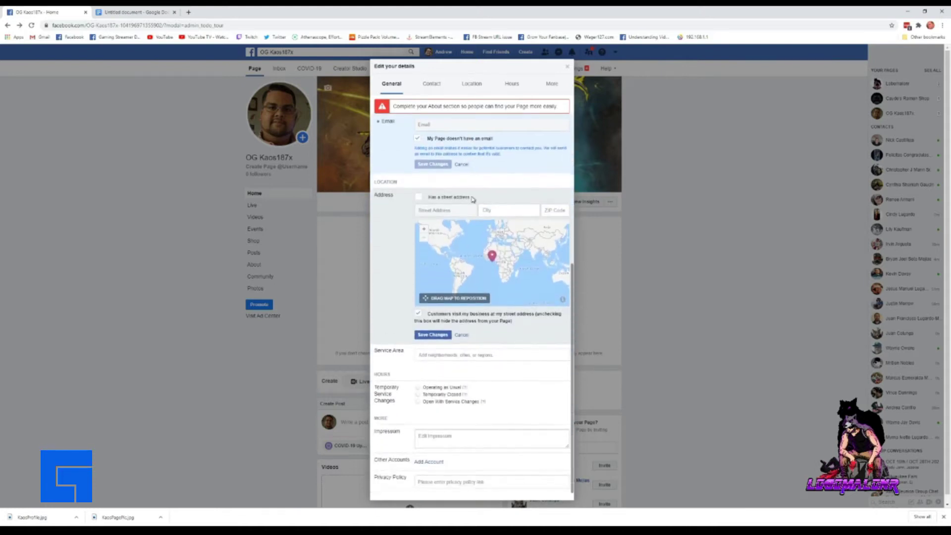
{"action": "scroll", "coordinate": [471, 200], "scroll_direction": "up", "scroll_amount": 5}
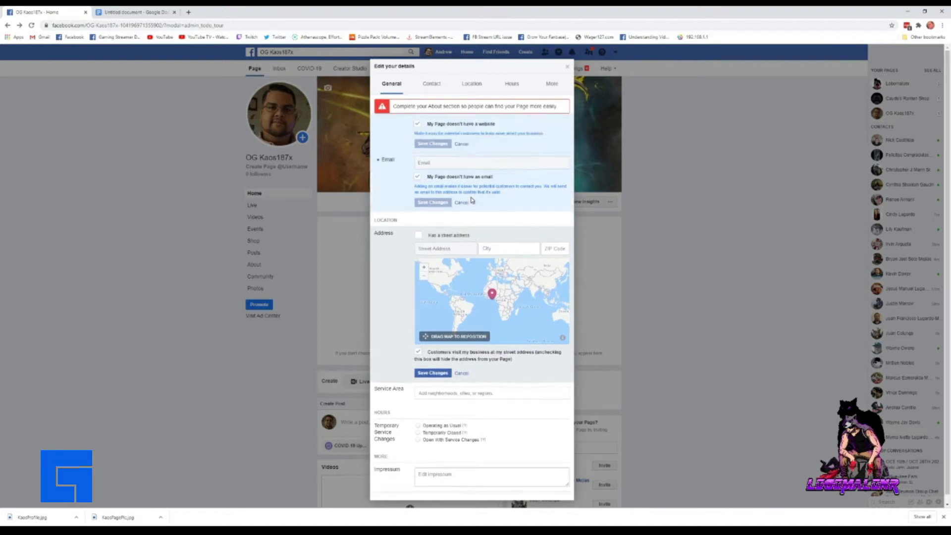
Step: Discard the remaining unsaved changes and close the page details editor
{"action": "left_click", "coordinate": [567, 66]}
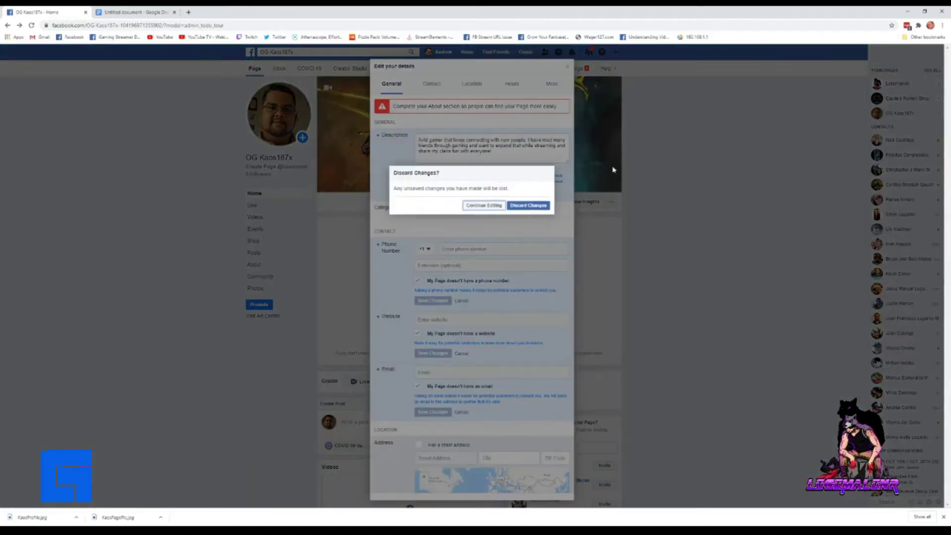
{"action": "left_click", "coordinate": [517, 205]}
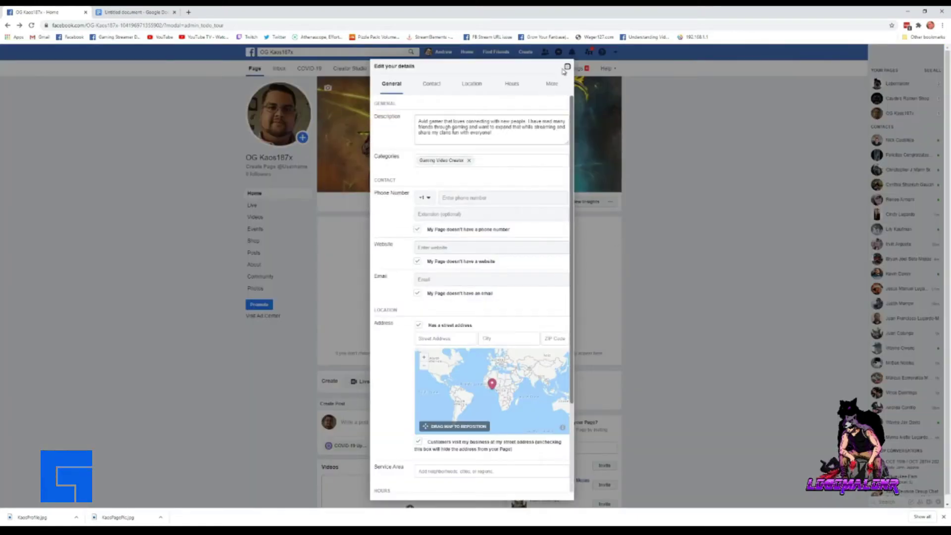
{"action": "left_click", "coordinate": [567, 66]}
Step: Look over the page's home content, examine the full list of friends who can be invited to like it, and close that list
{"action": "scroll", "coordinate": [644, 248], "scroll_direction": "down", "scroll_amount": 2}
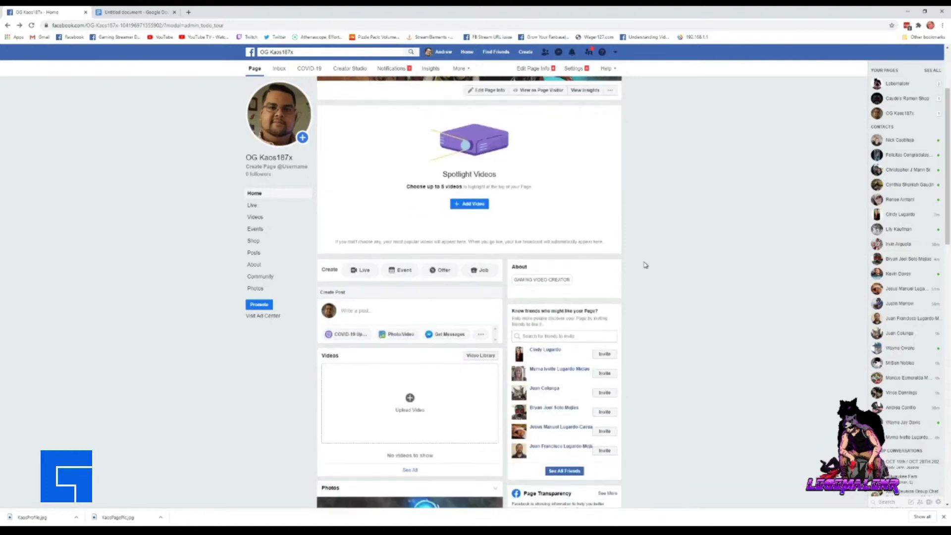
{"action": "scroll", "coordinate": [640, 249], "scroll_direction": "down", "scroll_amount": 2}
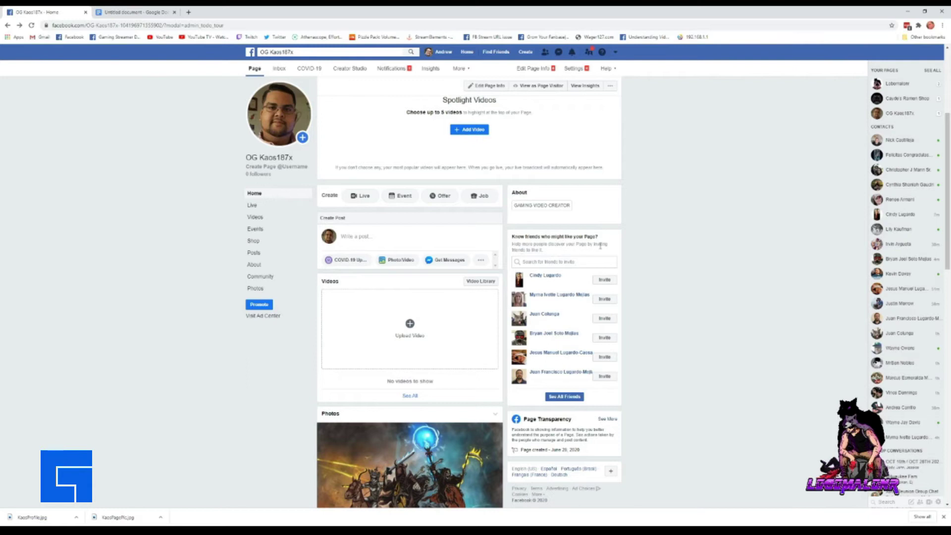
{"action": "scroll", "coordinate": [580, 241], "scroll_direction": "down", "scroll_amount": 2}
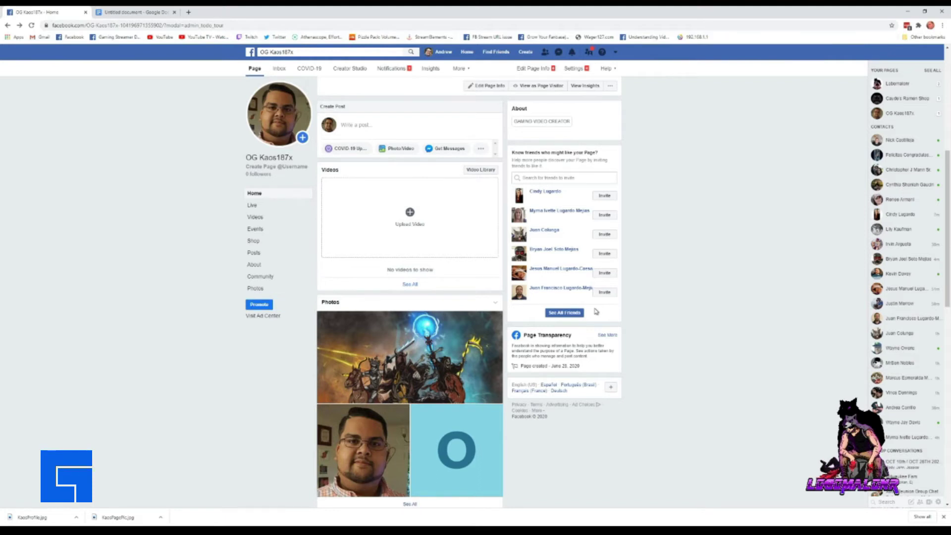
{"action": "left_click", "coordinate": [563, 313]}
{"action": "scroll", "coordinate": [505, 245], "scroll_direction": "down", "scroll_amount": 6}
{"action": "scroll", "coordinate": [505, 244], "scroll_direction": "up", "scroll_amount": 6}
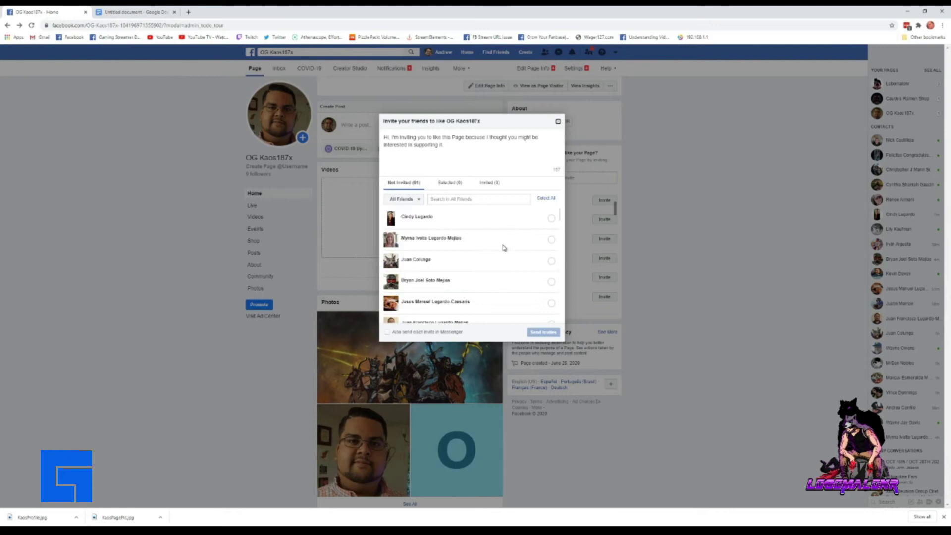
{"action": "left_click", "coordinate": [558, 123]}
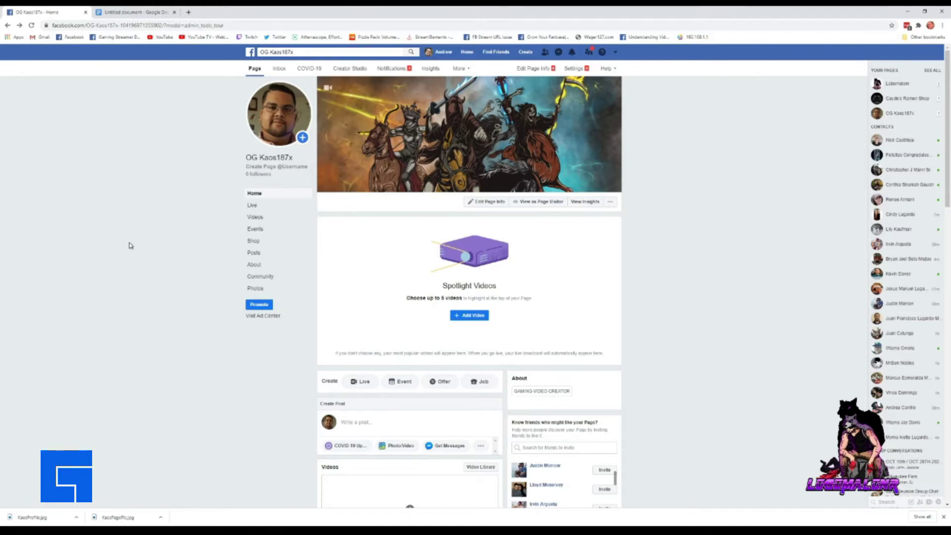
{"action": "left_click", "coordinate": [268, 167]}
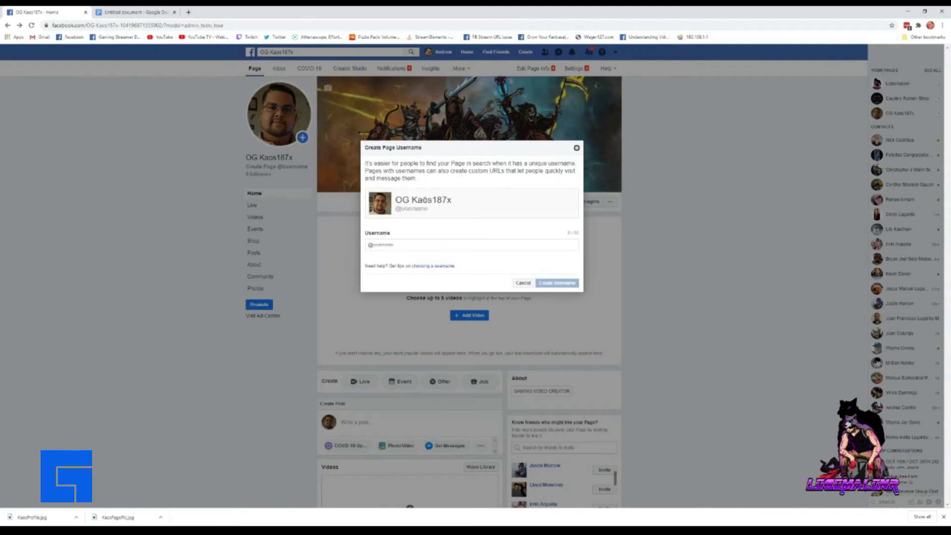
{"action": "left_click", "coordinate": [389, 245]}
{"action": "type", "text": "OGKaos187x"}
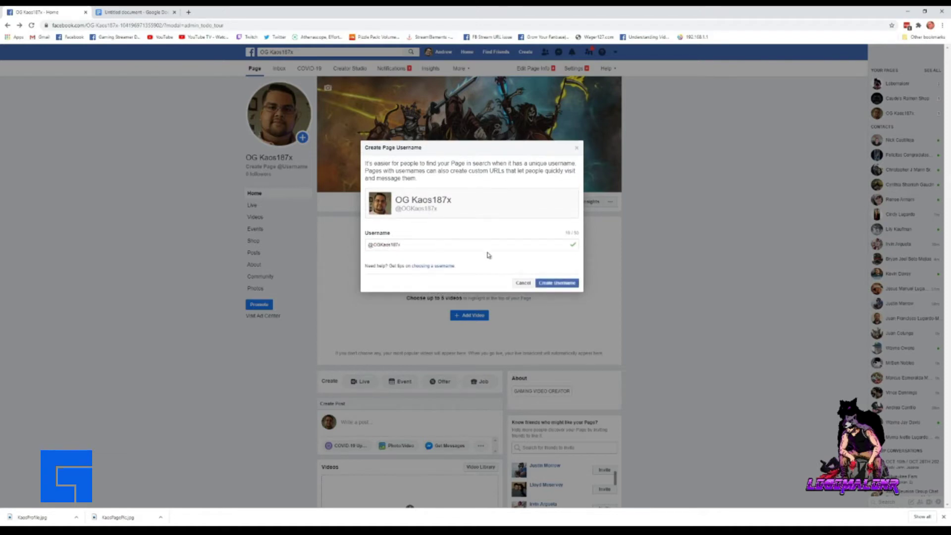
{"action": "left_click", "coordinate": [564, 284]}
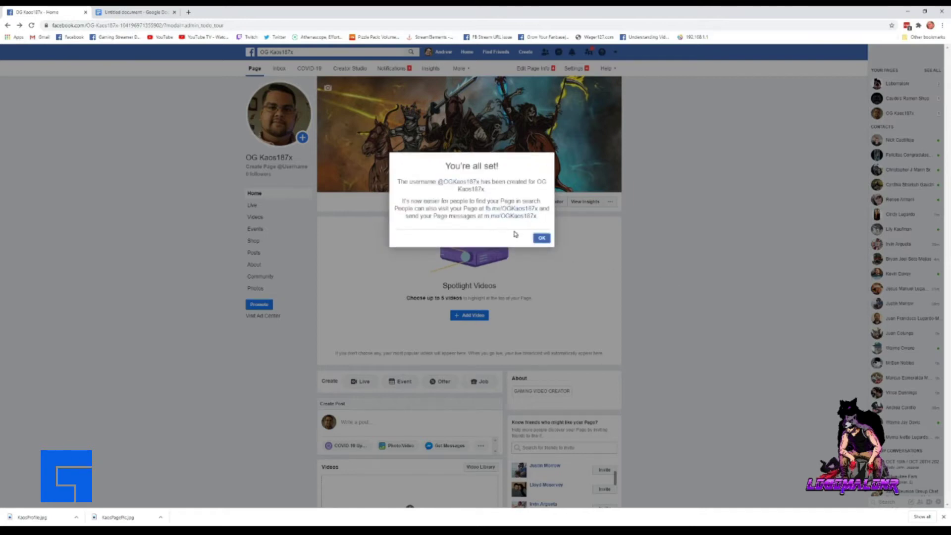
Step: Close the username confirmation and dismiss the tip about inviting friends to the page
{"action": "left_click", "coordinate": [541, 238]}
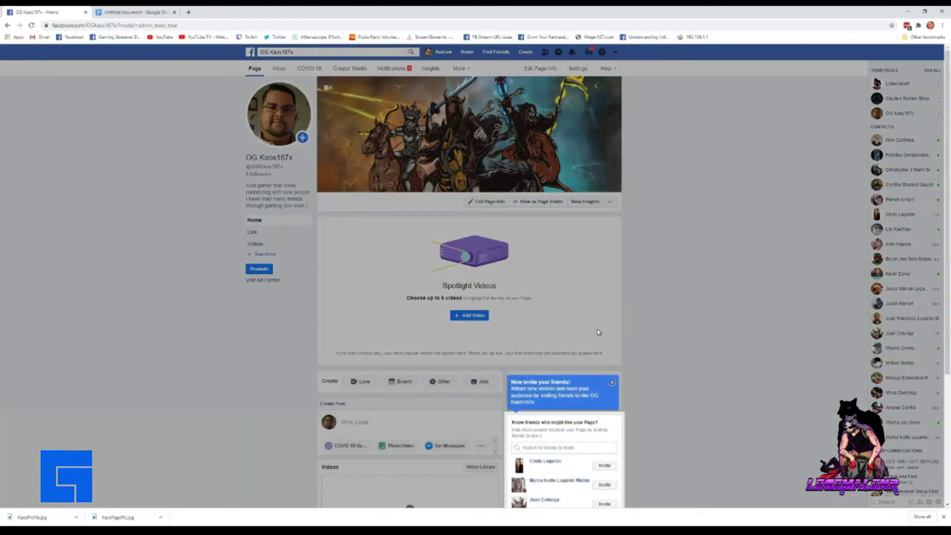
{"action": "scroll", "coordinate": [666, 396], "scroll_direction": "down", "scroll_amount": 2}
{"action": "scroll", "coordinate": [666, 399], "scroll_direction": "down", "scroll_amount": 2}
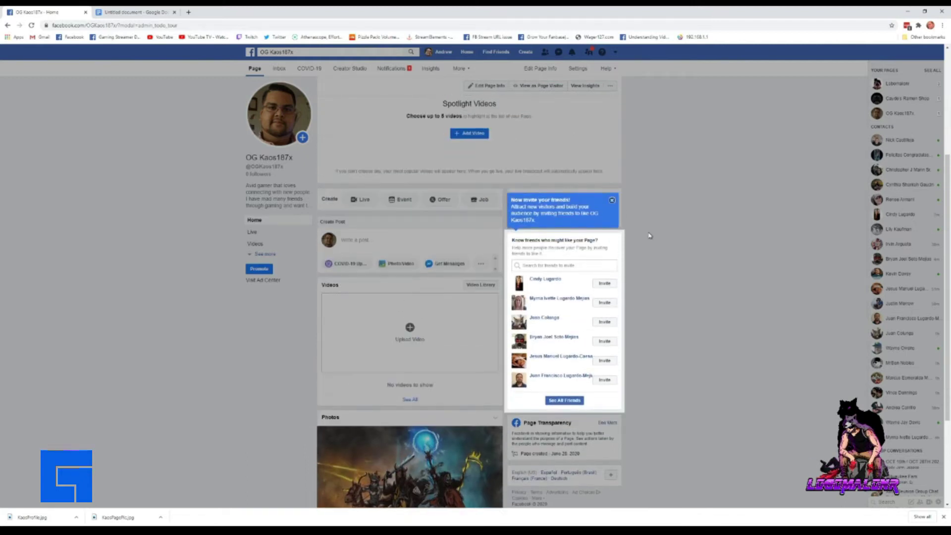
{"action": "left_click", "coordinate": [613, 200]}
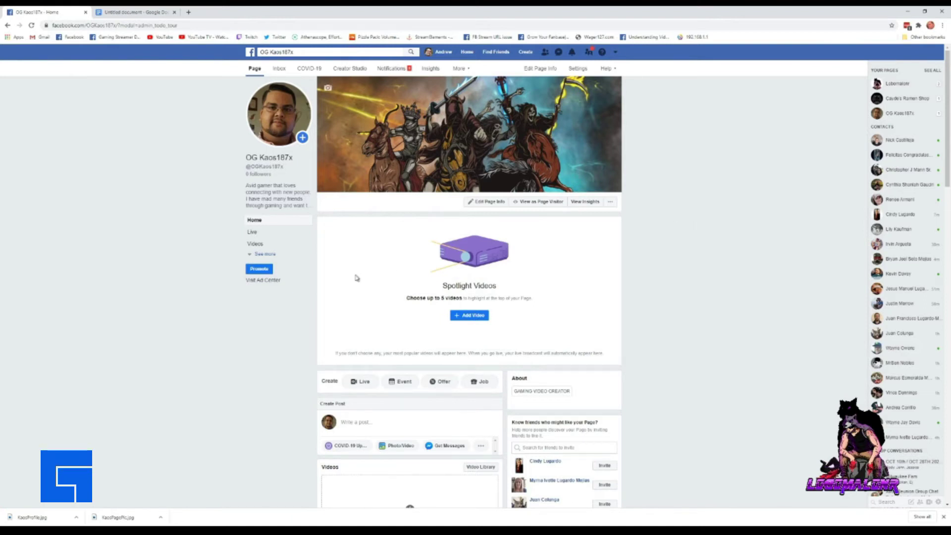
Step: Expand the page's section list and like the OG Kaos187x page from the personal account
{"action": "left_click", "coordinate": [265, 254]}
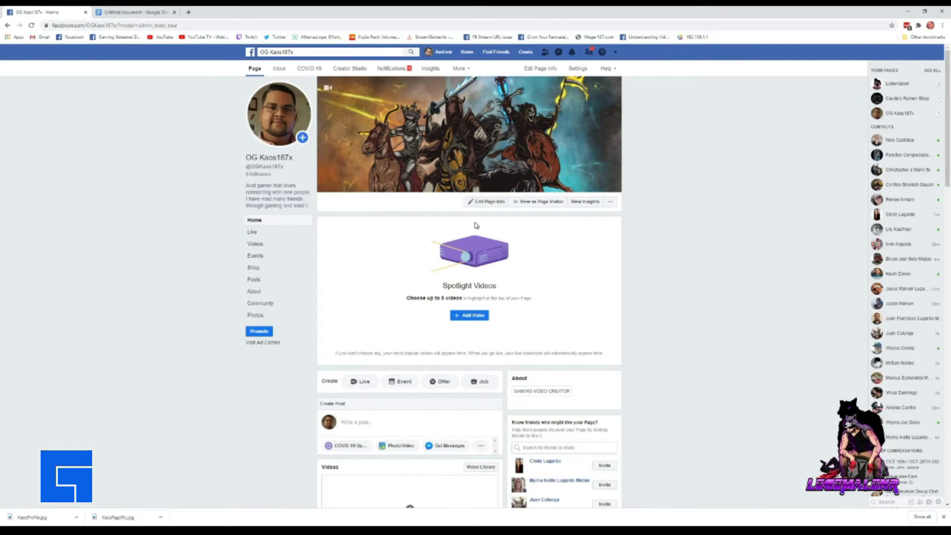
{"action": "left_click", "coordinate": [611, 203]}
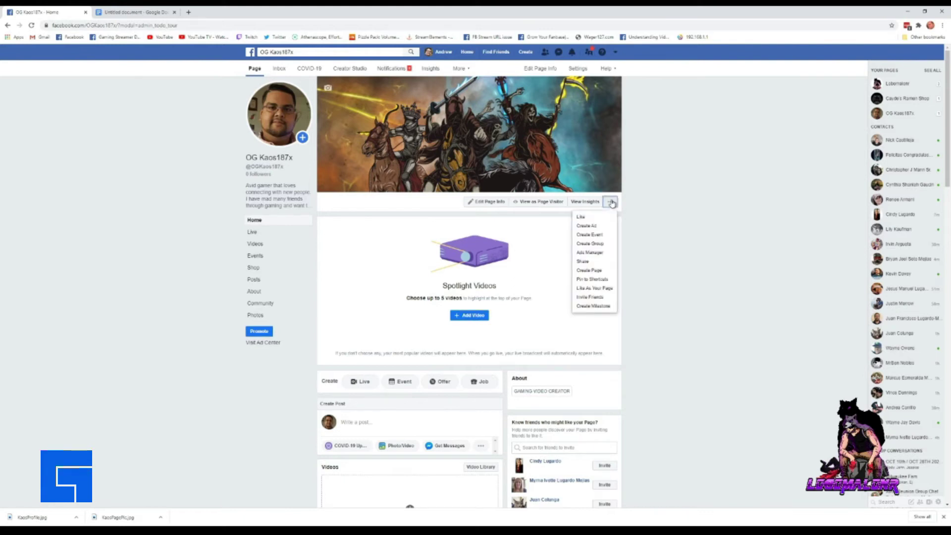
{"action": "left_click", "coordinate": [596, 217]}
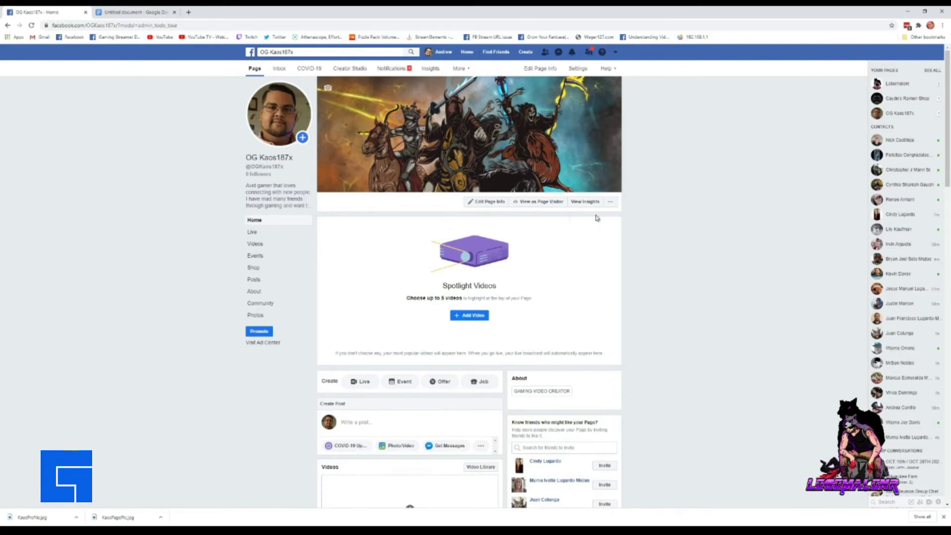
{"action": "left_click", "coordinate": [611, 203]}
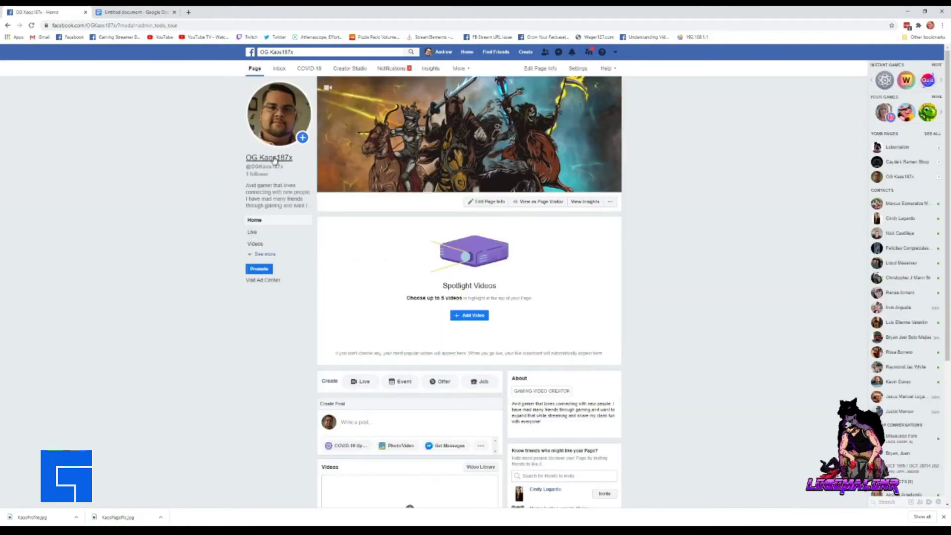
Step: Try to create a milestone for the page and close the resulting notice
{"action": "left_click", "coordinate": [612, 203]}
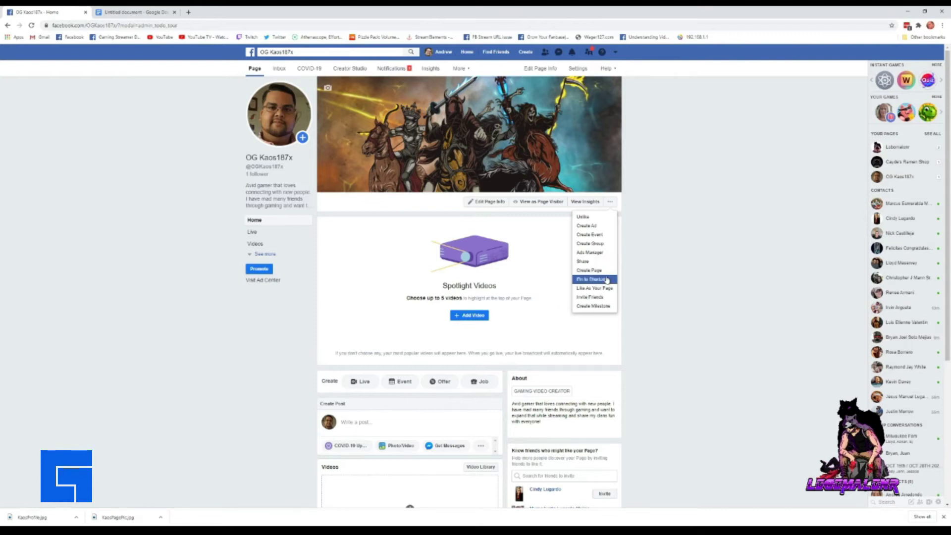
{"action": "left_click", "coordinate": [603, 307]}
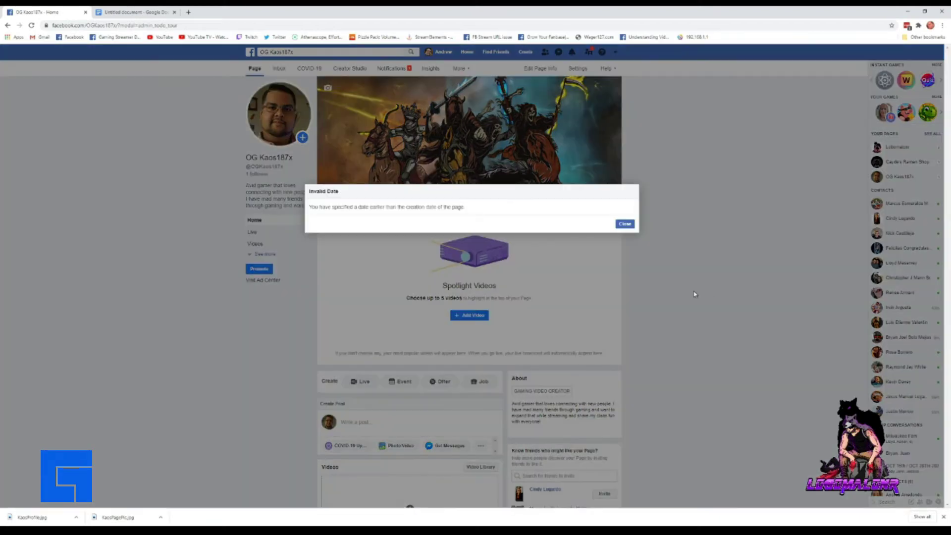
{"action": "left_click", "coordinate": [624, 224]}
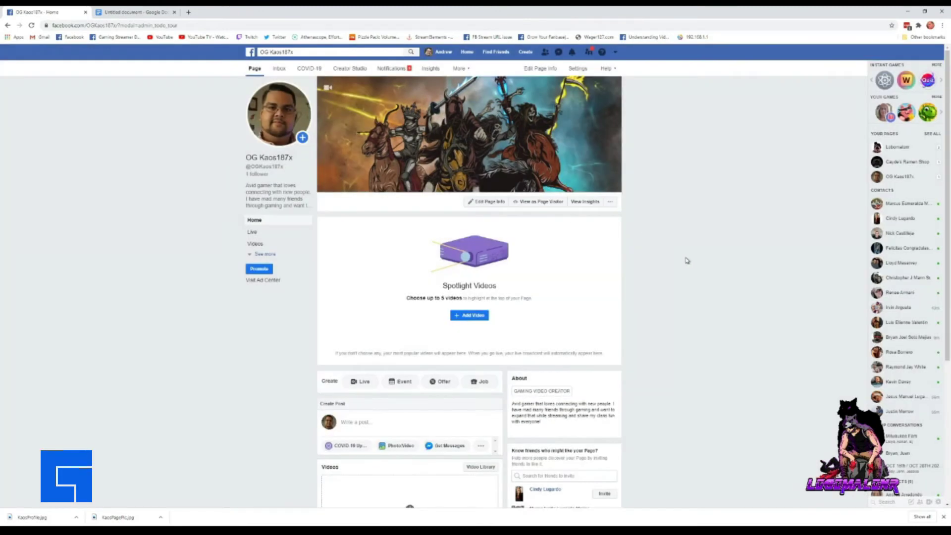
Step: Examine the destinations available for sharing the page, and cancel the share without posting
{"action": "left_click", "coordinate": [611, 202]}
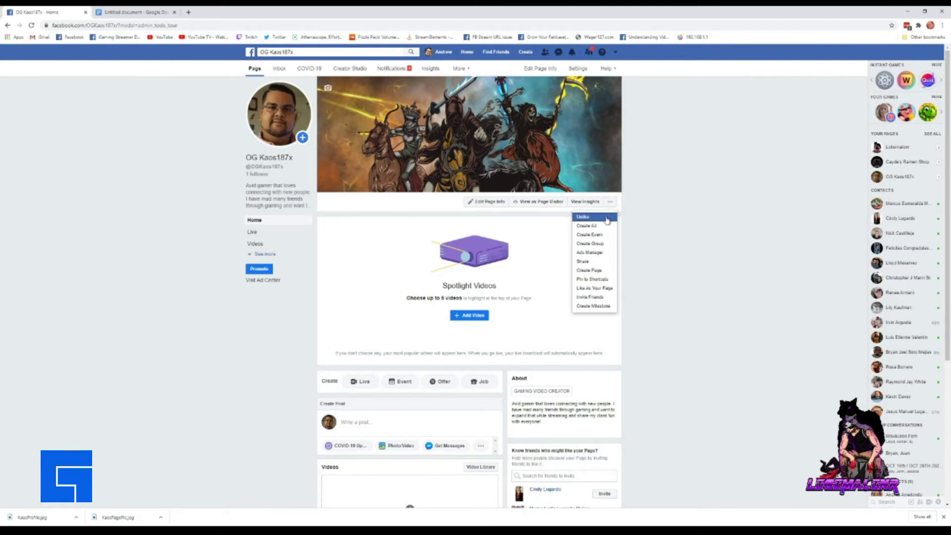
{"action": "left_click", "coordinate": [612, 274]}
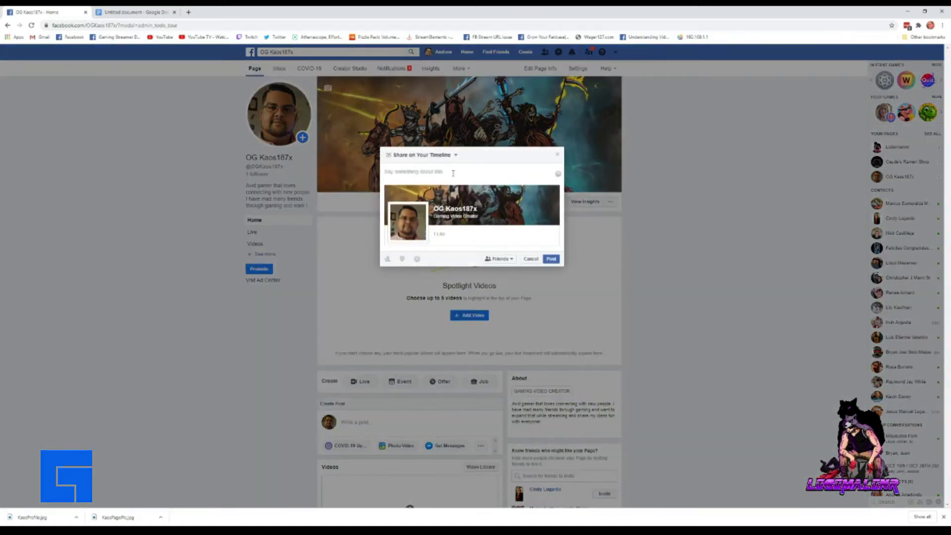
{"action": "left_click", "coordinate": [447, 156]}
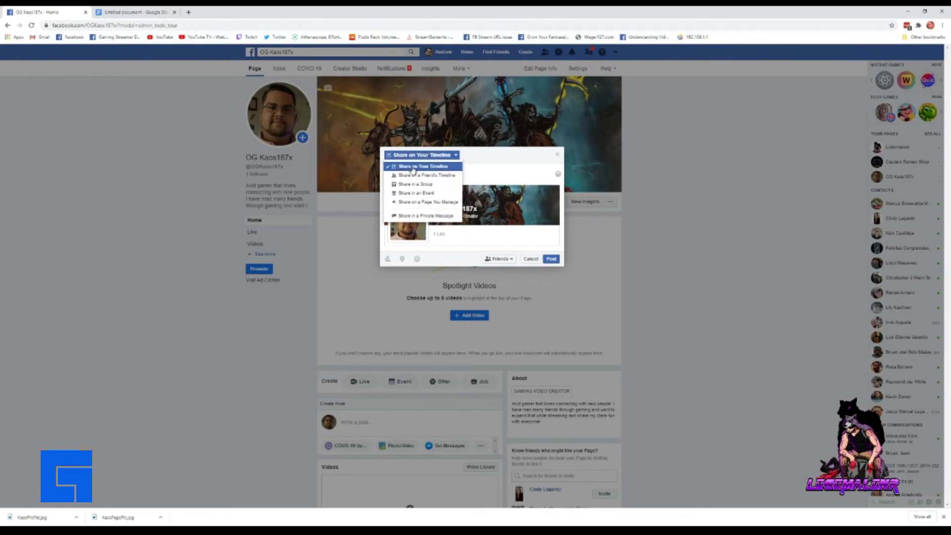
{"action": "left_click", "coordinate": [538, 240]}
{"action": "left_click", "coordinate": [526, 261]}
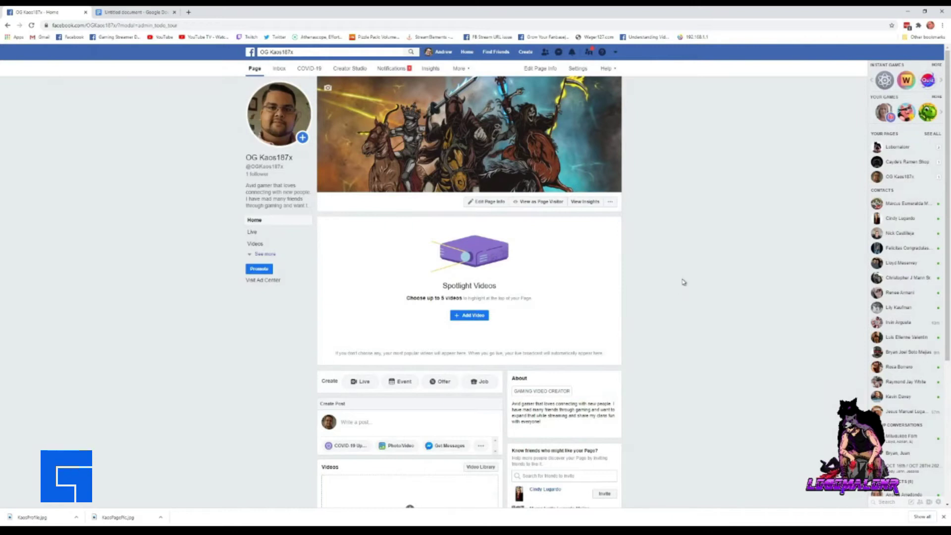
Step: Check the account switcher, close it, and look over the page's home content down to the photos
{"action": "left_click", "coordinate": [589, 52]}
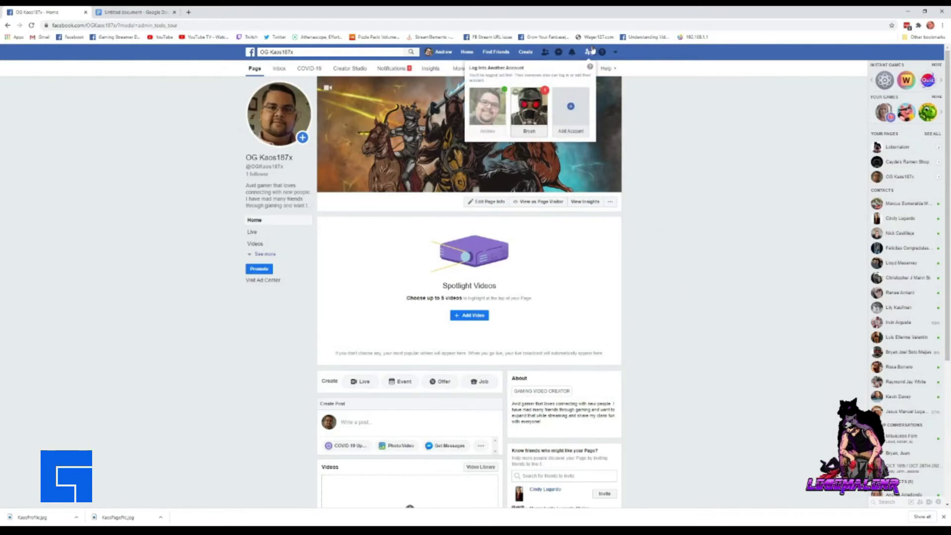
{"action": "left_click", "coordinate": [644, 112]}
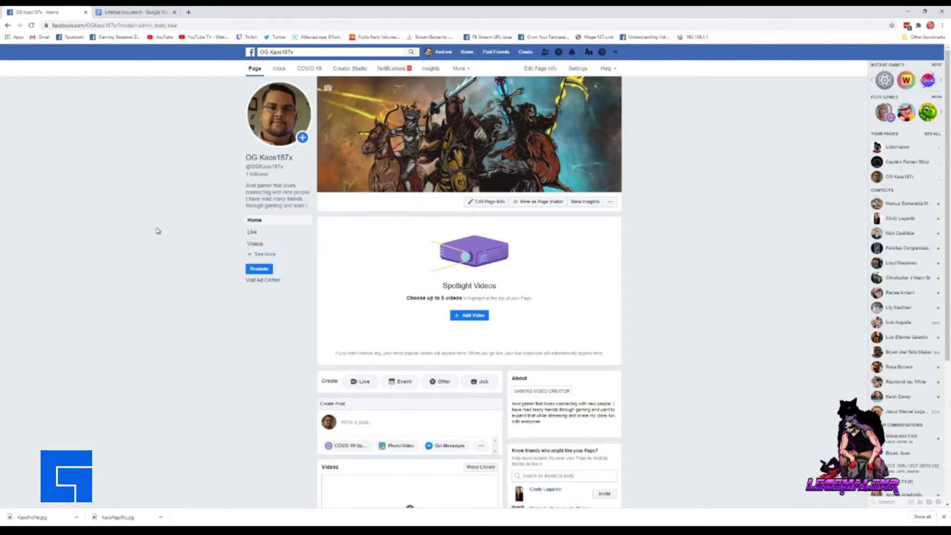
{"action": "scroll", "coordinate": [156, 229], "scroll_direction": "down", "scroll_amount": 2}
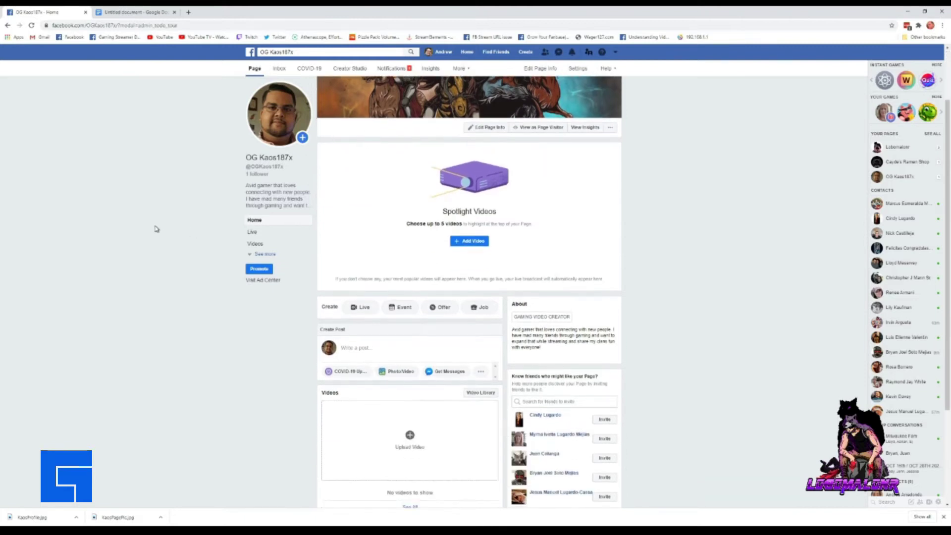
{"action": "scroll", "coordinate": [156, 229], "scroll_direction": "up", "scroll_amount": 2}
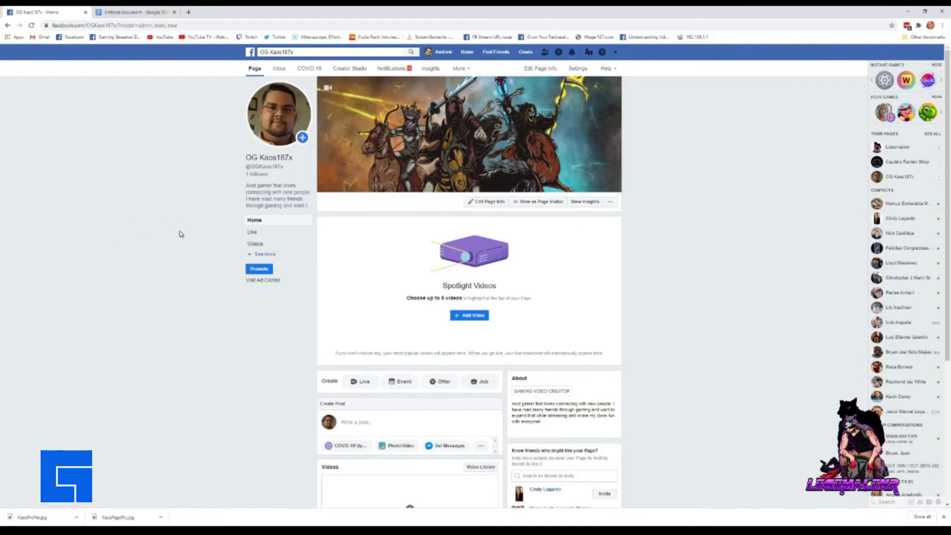
{"action": "scroll", "coordinate": [180, 234], "scroll_direction": "down", "scroll_amount": 5}
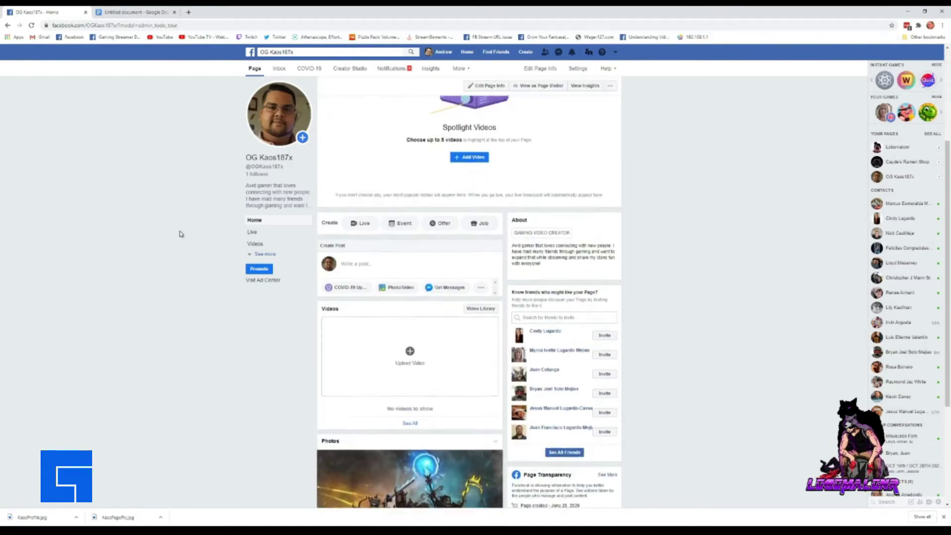
{"action": "scroll", "coordinate": [181, 234], "scroll_direction": "down", "scroll_amount": 1}
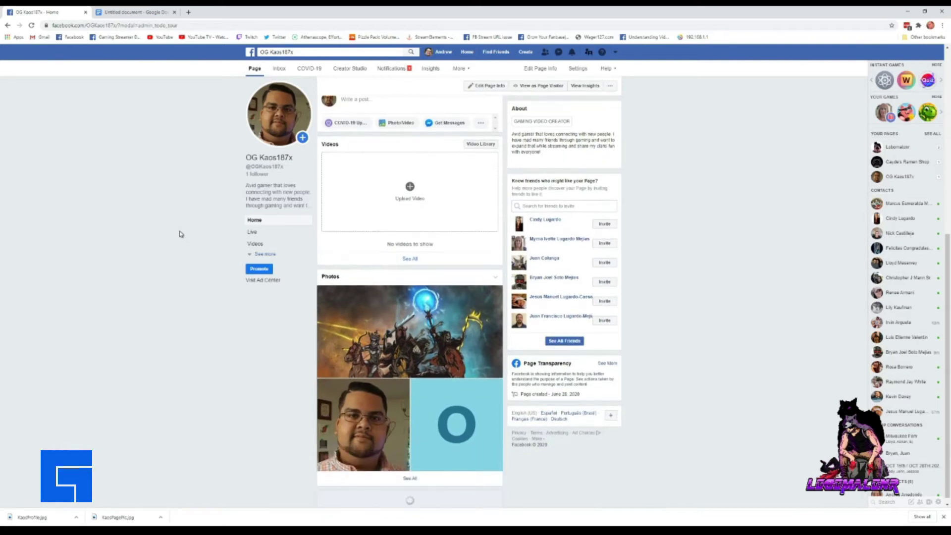
{"action": "scroll", "coordinate": [181, 234], "scroll_direction": "up", "scroll_amount": 6}
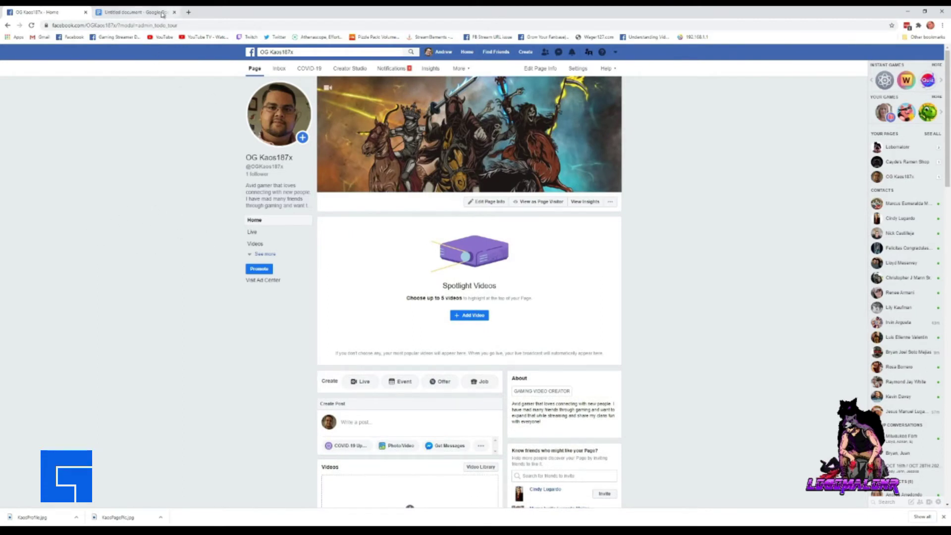
Step: Open the Creator Studio Live Dashboard in a new browser tab placed directly after the page's tab
{"action": "left_click", "coordinate": [188, 12]}
{"action": "left_click_drag", "start_coordinate": [202, 16], "coordinate": [136, 12]}
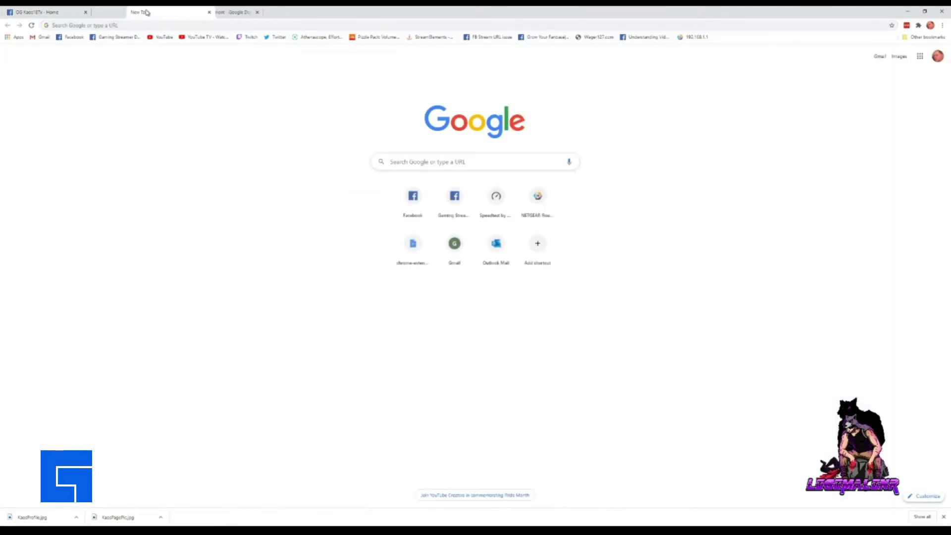
{"action": "left_click", "coordinate": [115, 36]}
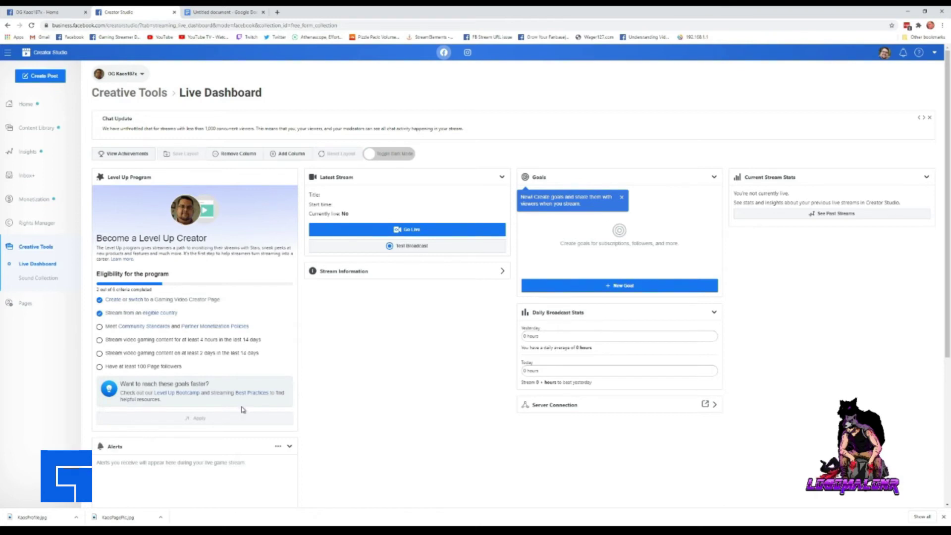
Step: Open Level Up Bootcamp from the Level Up Program section and browse its recommended courses
{"action": "left_click", "coordinate": [192, 396]}
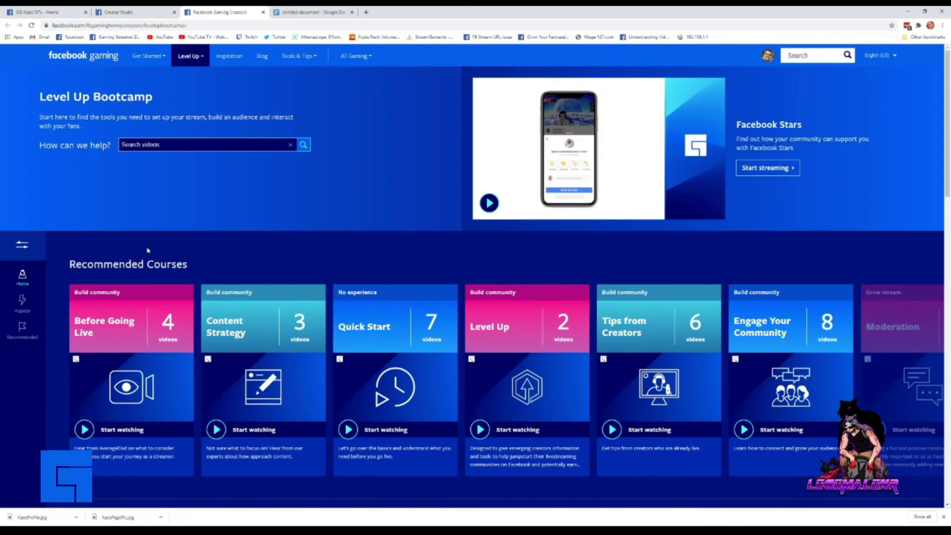
{"action": "scroll", "coordinate": [257, 228], "scroll_direction": "down", "scroll_amount": 1}
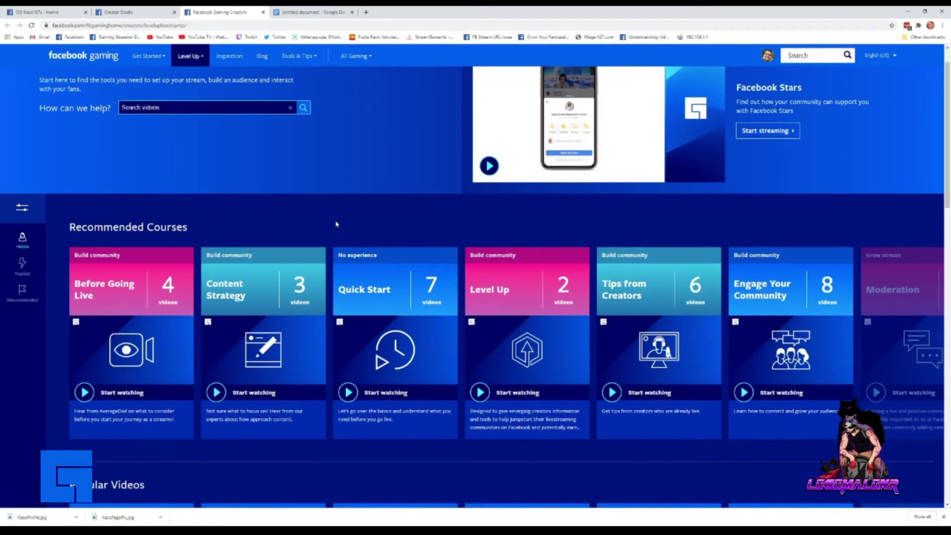
{"action": "scroll", "coordinate": [322, 224], "scroll_direction": "down", "scroll_amount": 1}
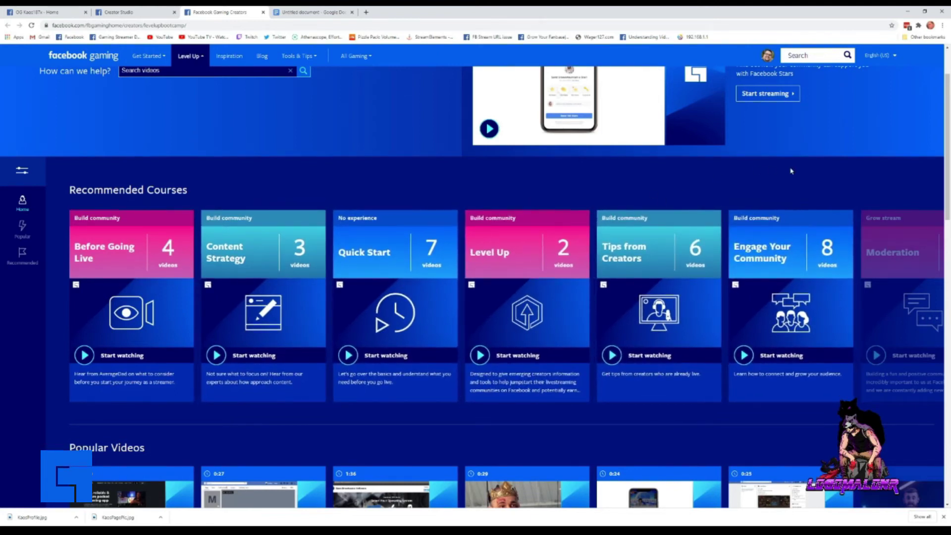
{"action": "scroll", "coordinate": [791, 171], "scroll_direction": "down", "scroll_amount": 1}
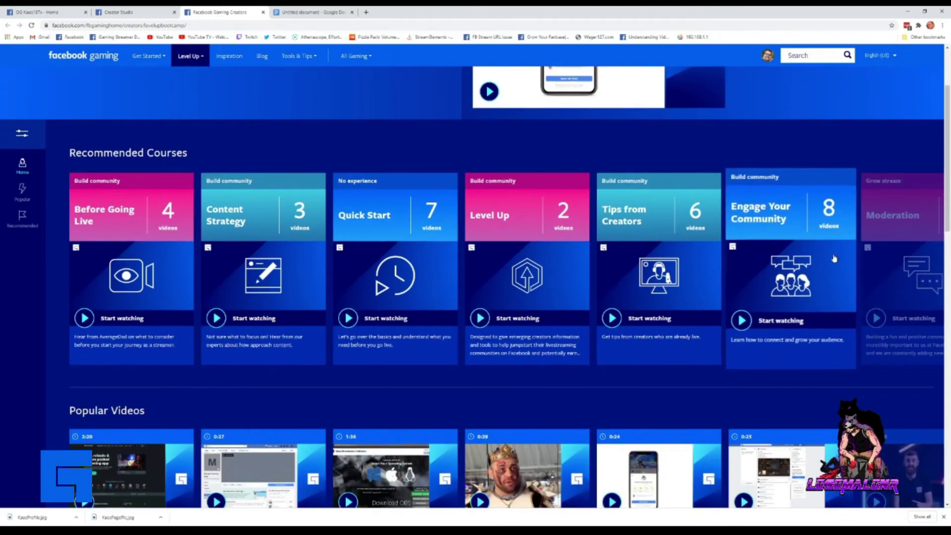
{"action": "left_click", "coordinate": [941, 272]}
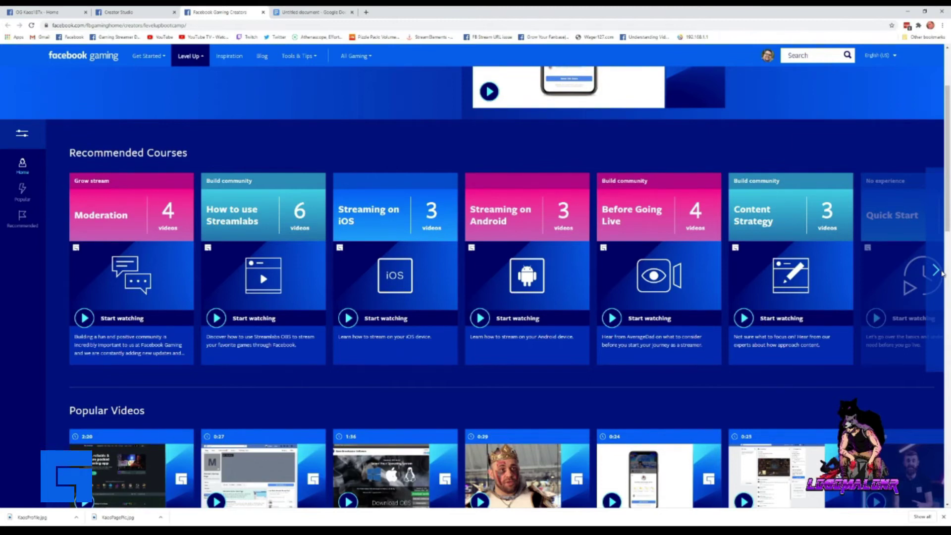
{"action": "left_click", "coordinate": [936, 270]}
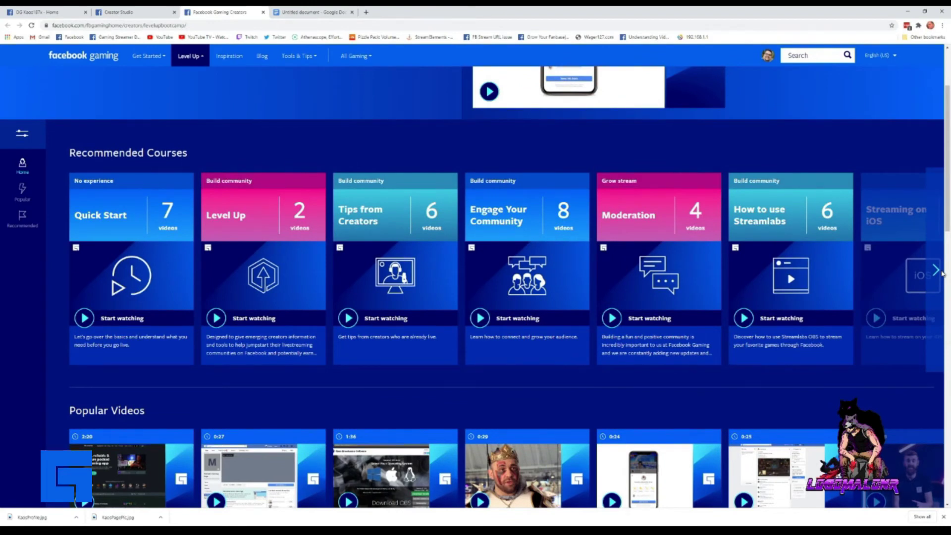
Step: Look over the bootcamp's popular and full video lists, cycle through the remaining recommended courses, and close the bootcamp
{"action": "scroll", "coordinate": [616, 270], "scroll_direction": "down", "scroll_amount": 5}
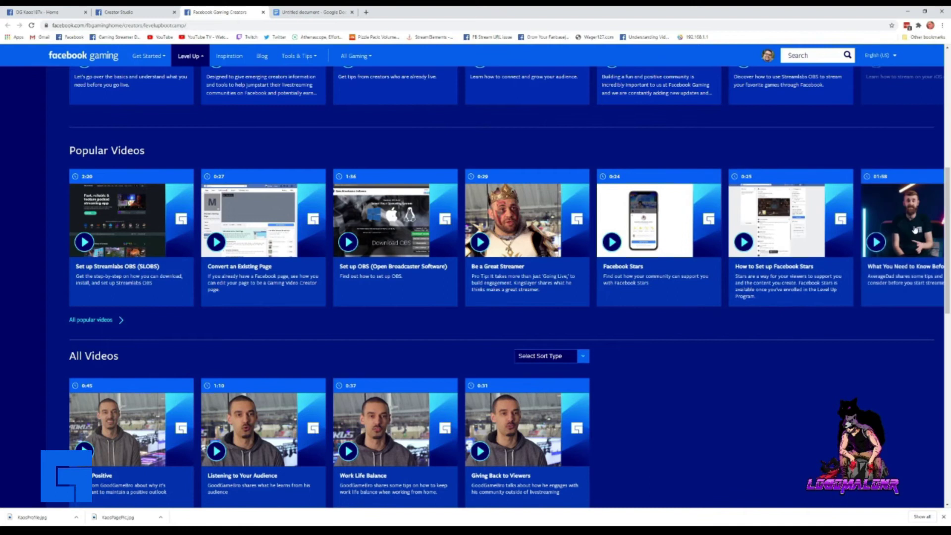
{"action": "mouse_move", "coordinate": [931, 171]}
{"action": "scroll", "coordinate": [931, 171], "scroll_direction": "up", "scroll_amount": 6}
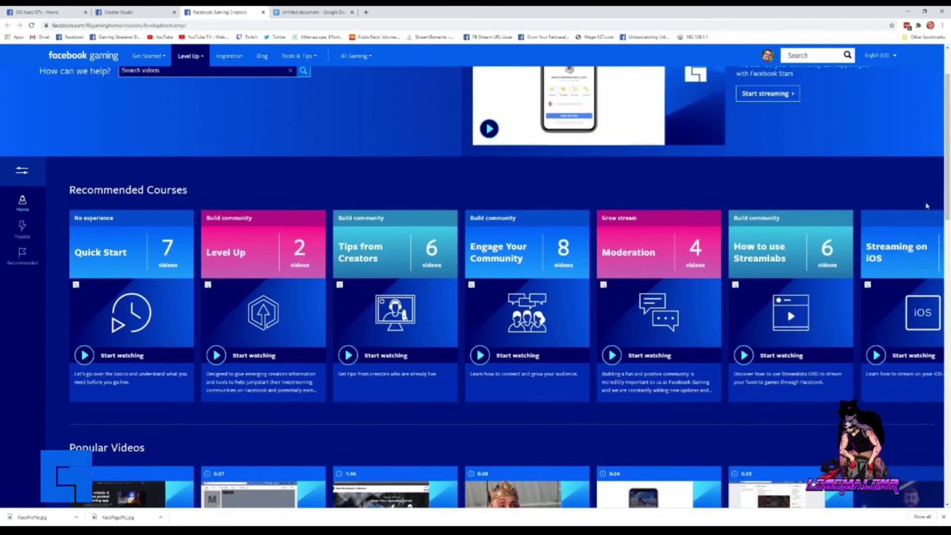
{"action": "left_click", "coordinate": [941, 290]}
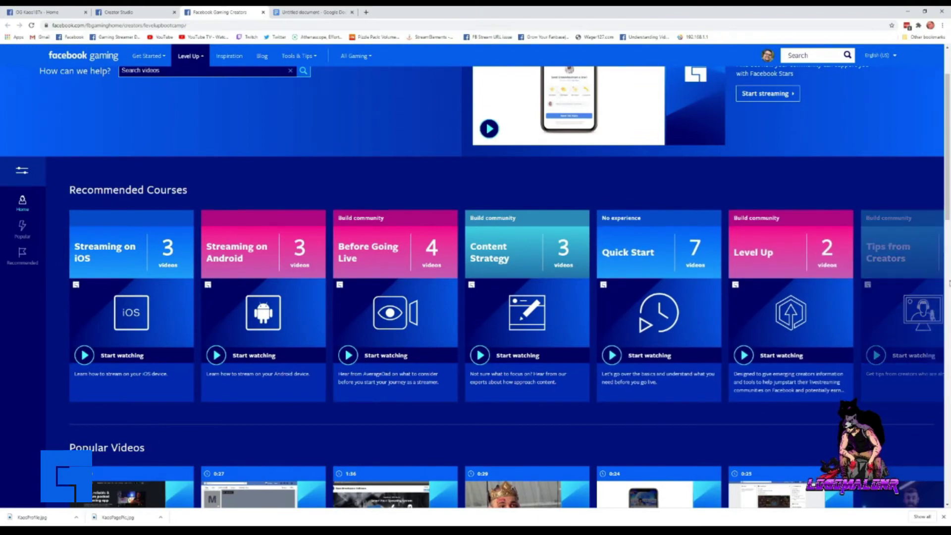
{"action": "left_click", "coordinate": [940, 286]}
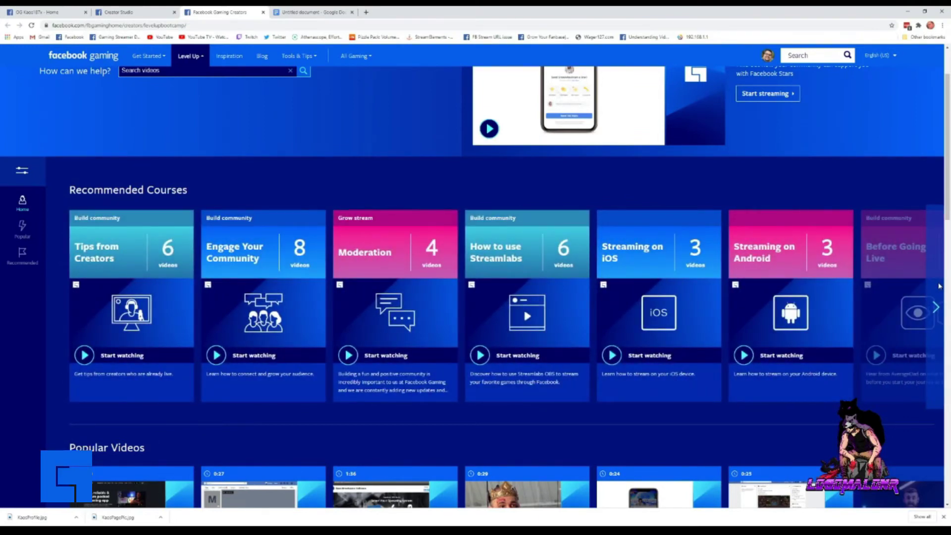
{"action": "left_click", "coordinate": [940, 286]}
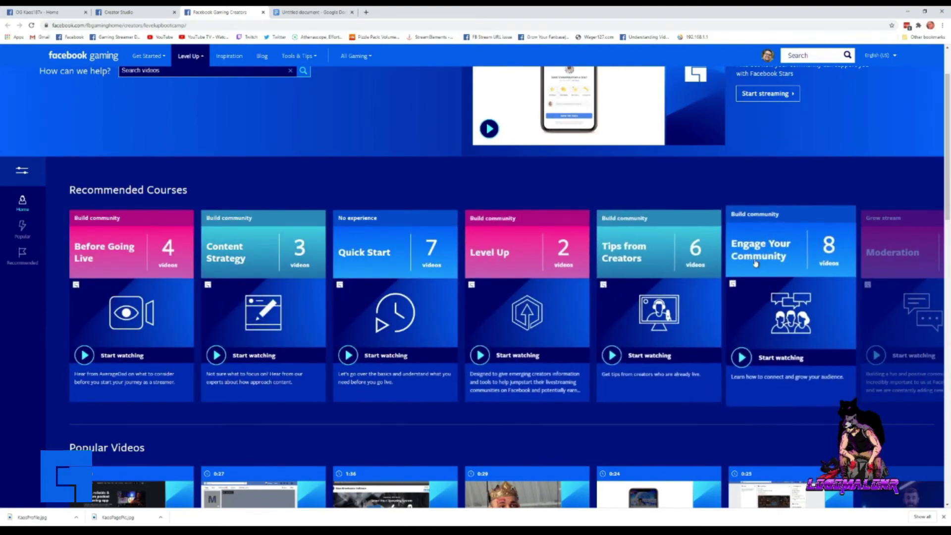
{"action": "left_click", "coordinate": [264, 13]}
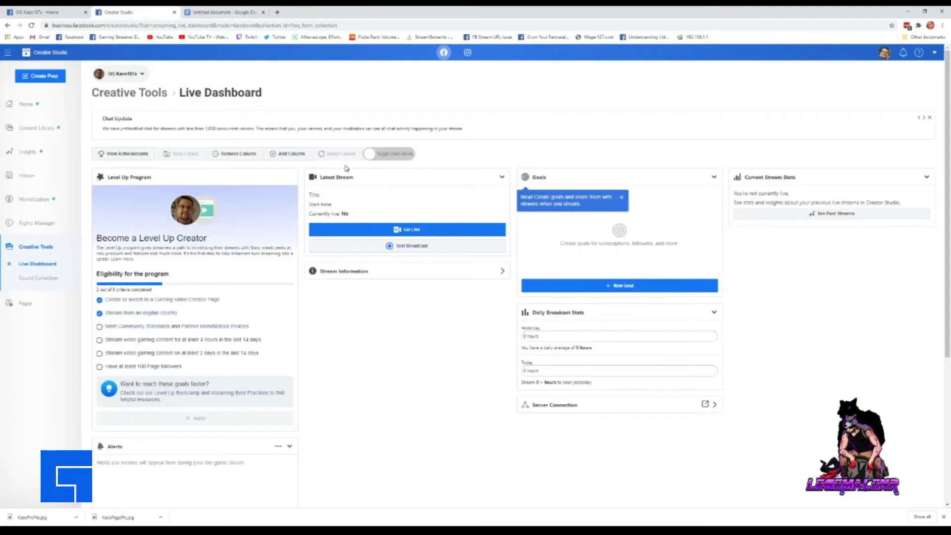
Step: Open the streaming Best Practices guide from the Level Up Program section and examine its recommended video quality settings
{"action": "left_click", "coordinate": [264, 393]}
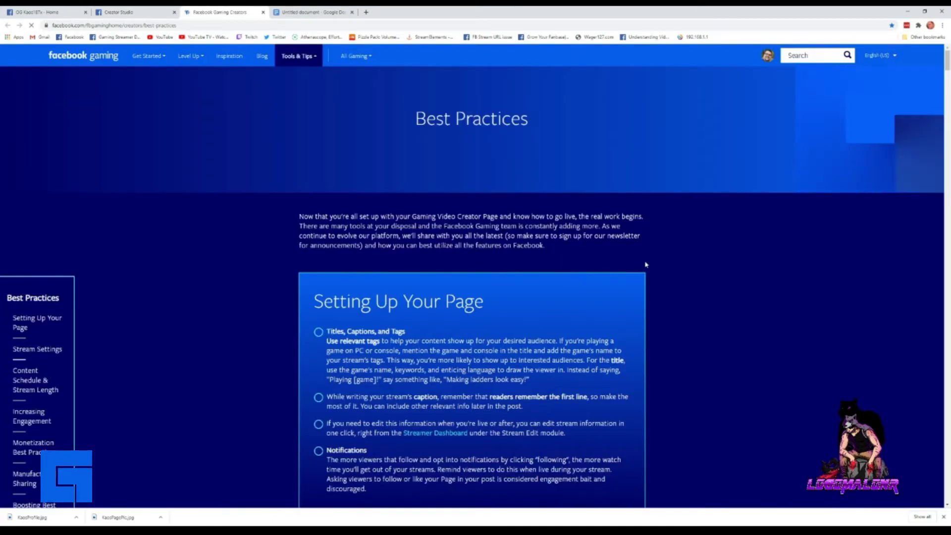
{"action": "scroll", "coordinate": [707, 267], "scroll_direction": "down", "scroll_amount": 5}
{"action": "scroll", "coordinate": [709, 269], "scroll_direction": "down", "scroll_amount": 3}
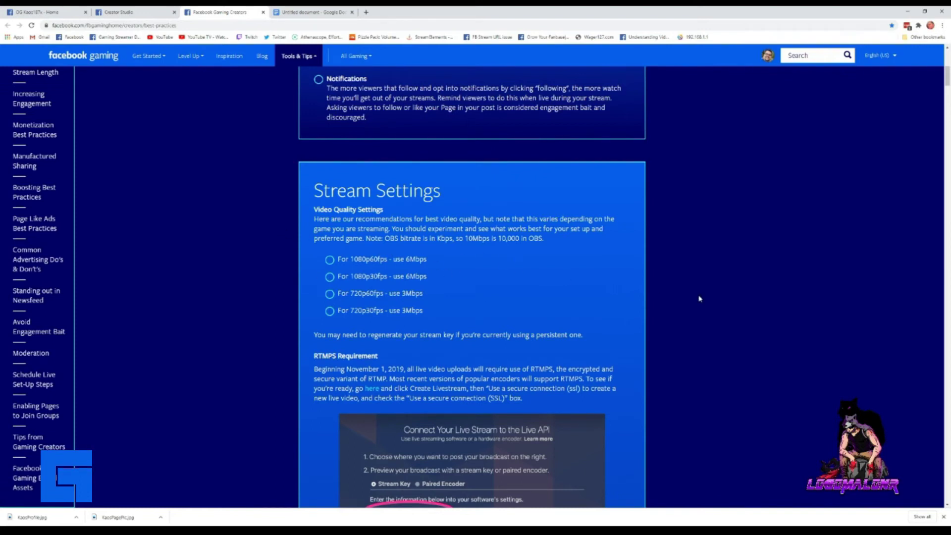
{"action": "scroll", "coordinate": [699, 299], "scroll_direction": "down", "scroll_amount": 2}
{"action": "scroll", "coordinate": [549, 248], "scroll_direction": "up", "scroll_amount": 2}
Step: Look over the guide's RTMPS, encoding and content schedule advice, return to the page setup section, and close the guide
{"action": "scroll", "coordinate": [661, 264], "scroll_direction": "down", "scroll_amount": 15}
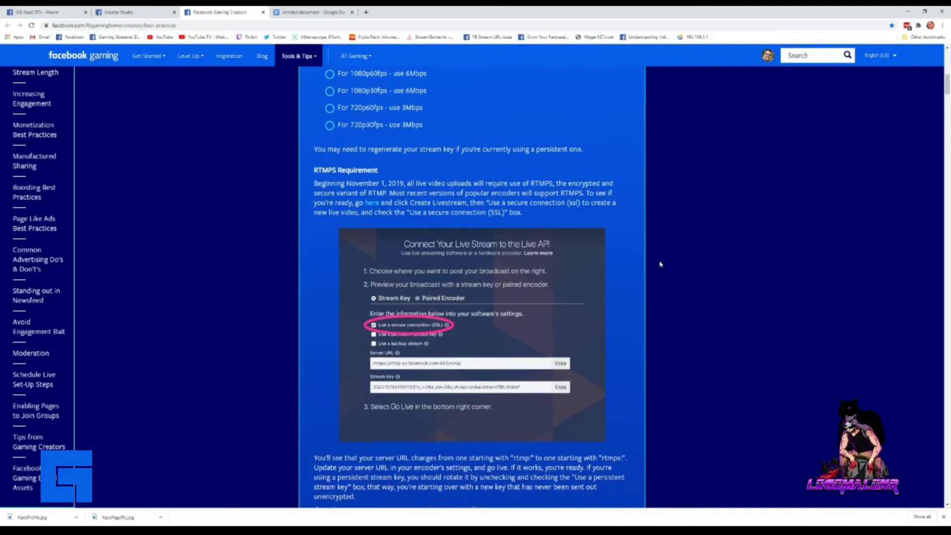
{"action": "scroll", "coordinate": [680, 266], "scroll_direction": "down", "scroll_amount": 9}
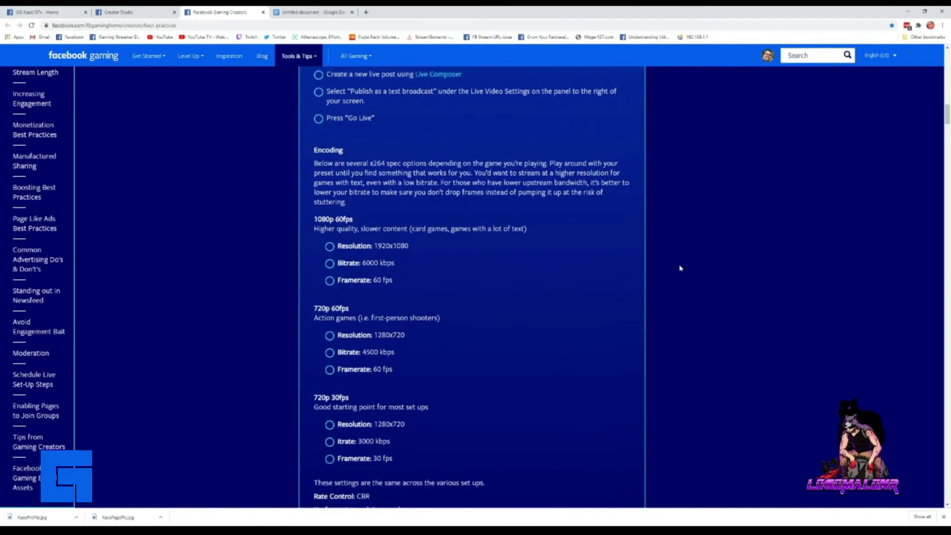
{"action": "scroll", "coordinate": [680, 268], "scroll_direction": "up", "scroll_amount": 6}
{"action": "scroll", "coordinate": [680, 268], "scroll_direction": "down", "scroll_amount": 12}
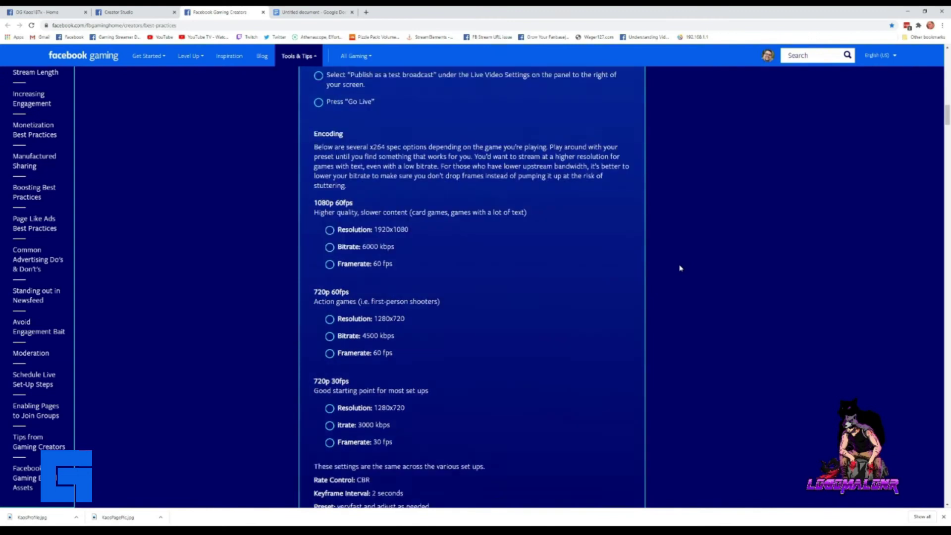
{"action": "scroll", "coordinate": [679, 268], "scroll_direction": "up", "scroll_amount": 20}
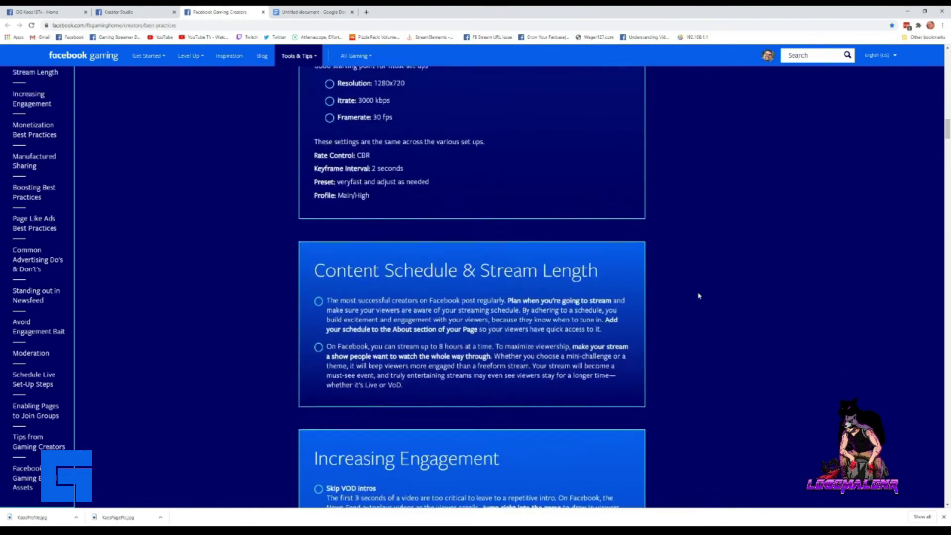
{"action": "scroll", "coordinate": [703, 298], "scroll_direction": "up", "scroll_amount": 5}
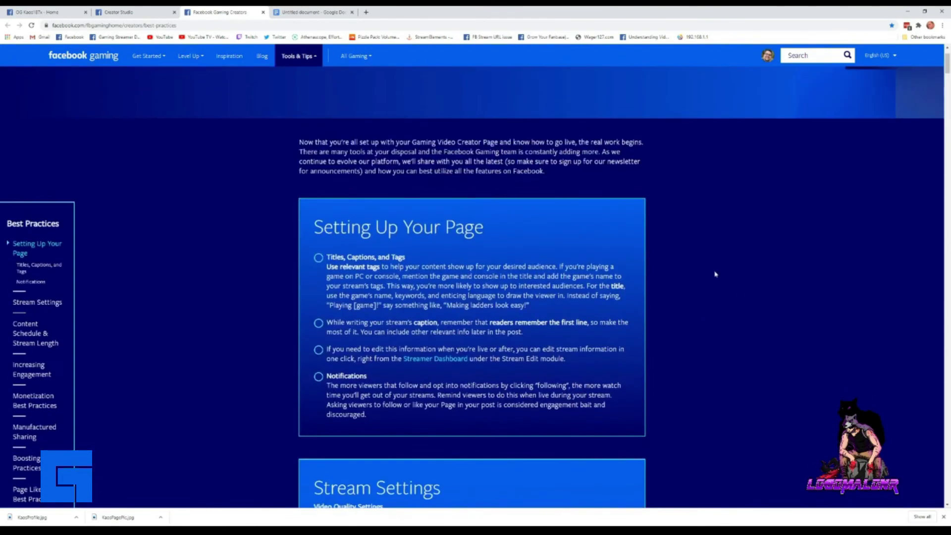
{"action": "left_click", "coordinate": [263, 12]}
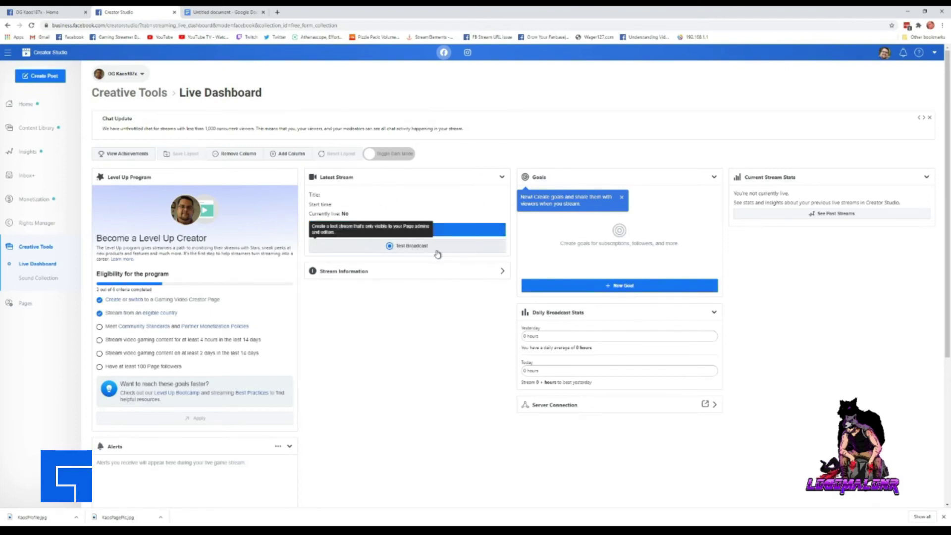
Step: Try out the Stream Information fields by tagging Destiny 2 and entering a placeholder title, and clear both entries
{"action": "left_click", "coordinate": [495, 276]}
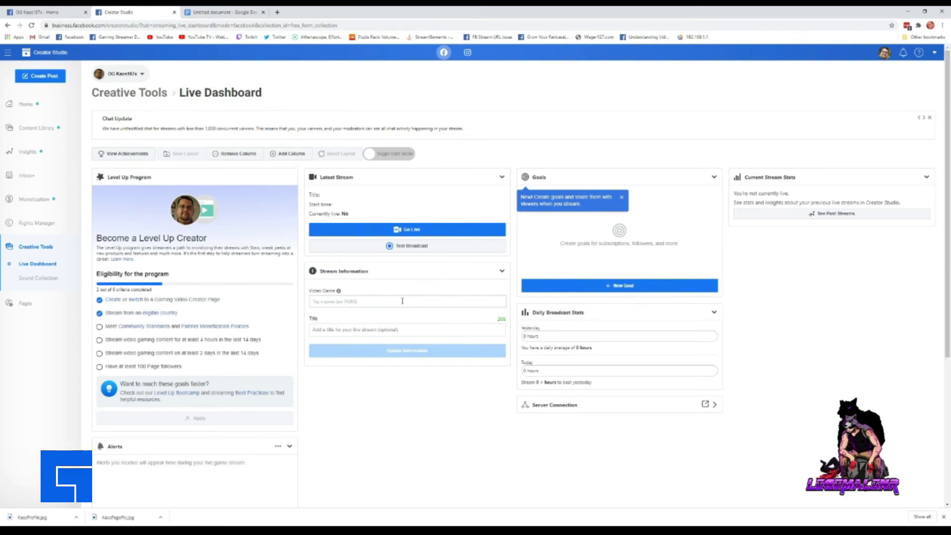
{"action": "type", "text": "dest"}
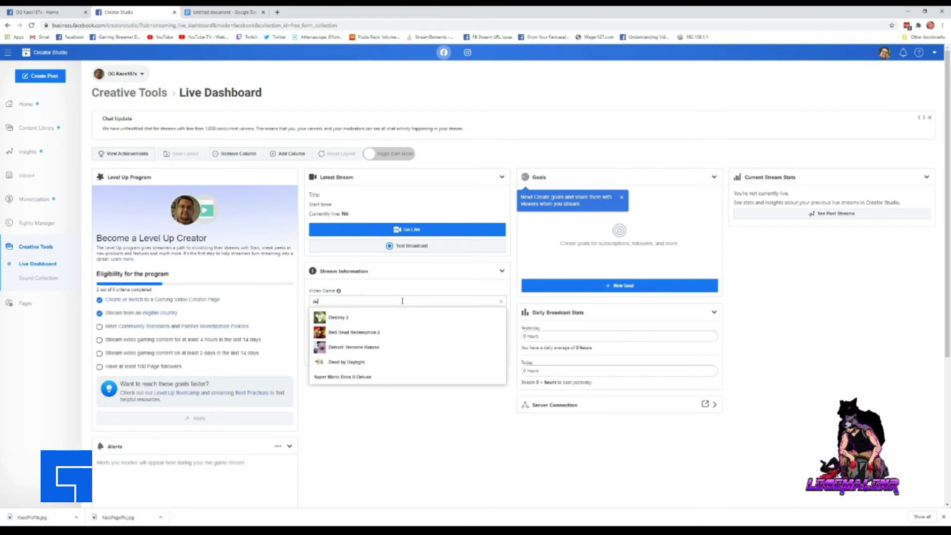
{"action": "left_click", "coordinate": [390, 316]}
{"action": "left_click", "coordinate": [392, 330]}
{"action": "type", "text": "asdf"}
{"action": "double_click", "coordinate": [376, 328]}
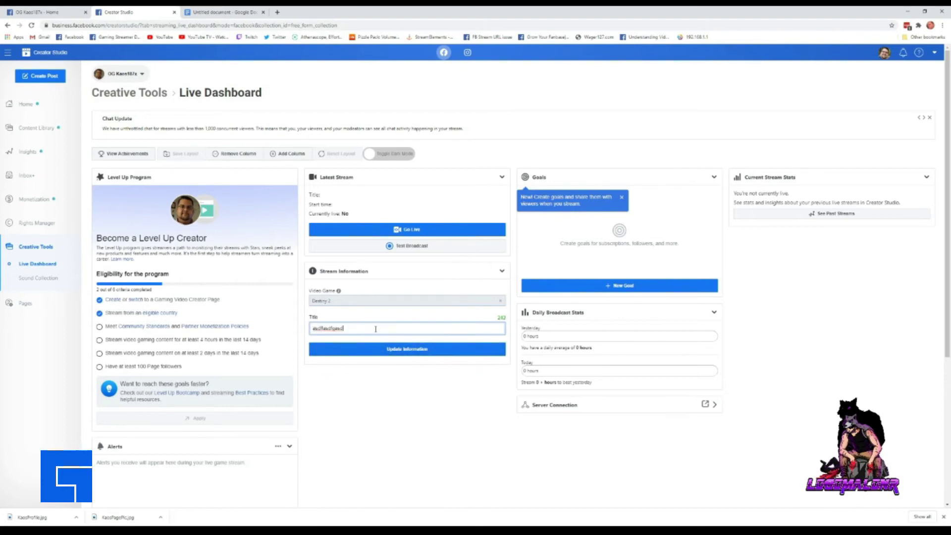
{"action": "key", "text": "BackSpace"}
{"action": "left_click", "coordinate": [501, 302]}
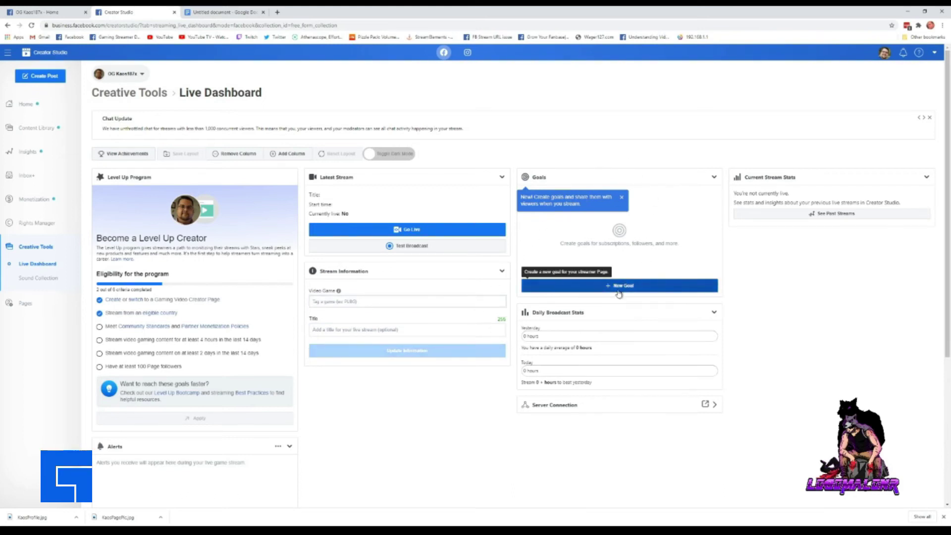
Step: Publish a new Follows goal with an amount of 100, keeping the suggested title and thank-you message, and dismiss the goal tips
{"action": "left_click", "coordinate": [634, 292]}
{"action": "left_click", "coordinate": [441, 203]}
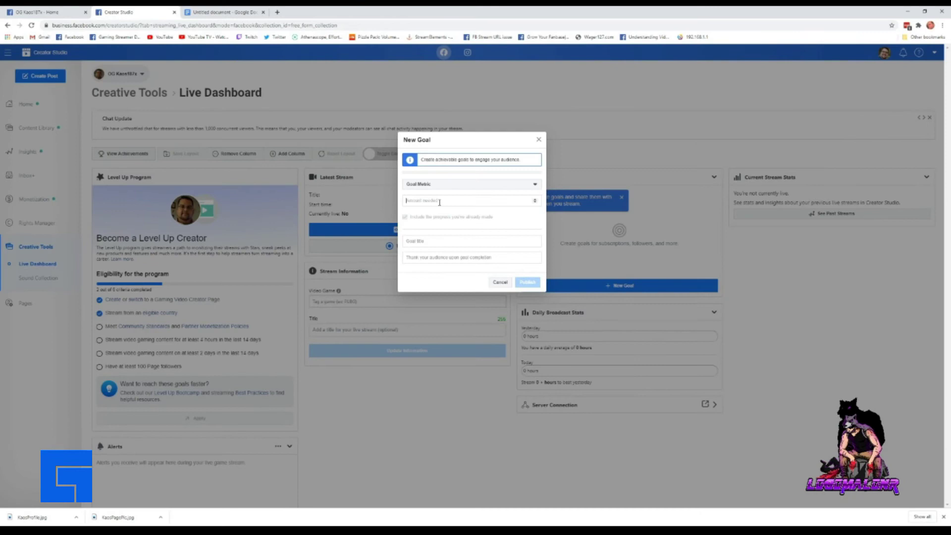
{"action": "left_click", "coordinate": [465, 190]}
{"action": "left_click", "coordinate": [427, 199]}
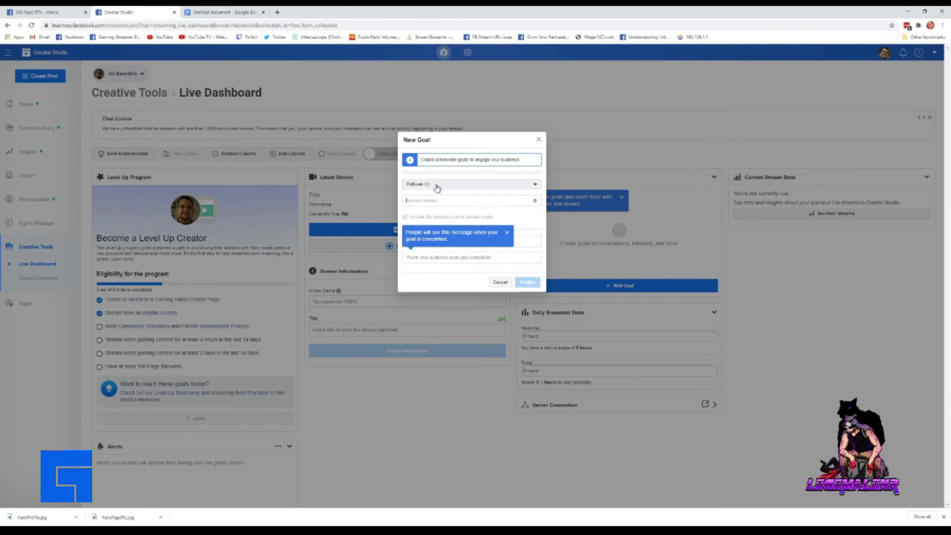
{"action": "type", "text": "100"}
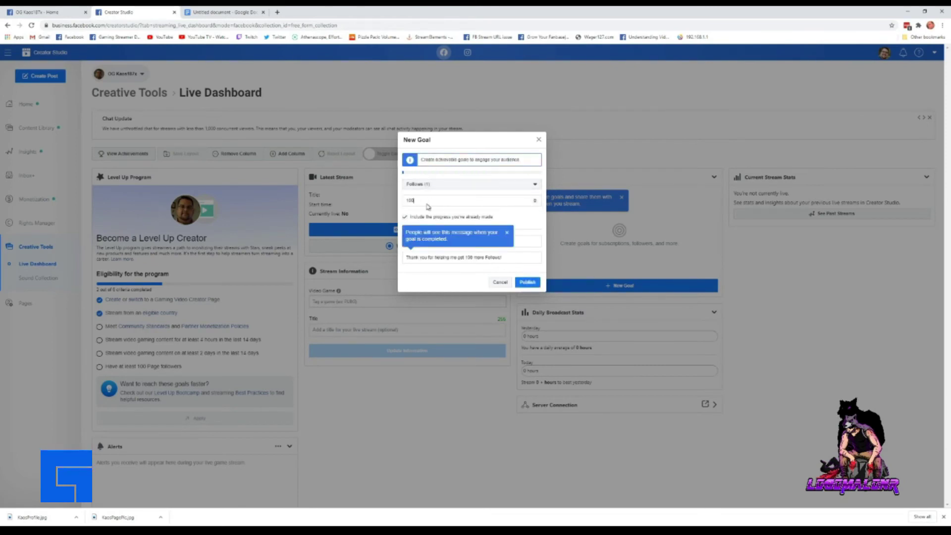
{"action": "left_click", "coordinate": [507, 233]}
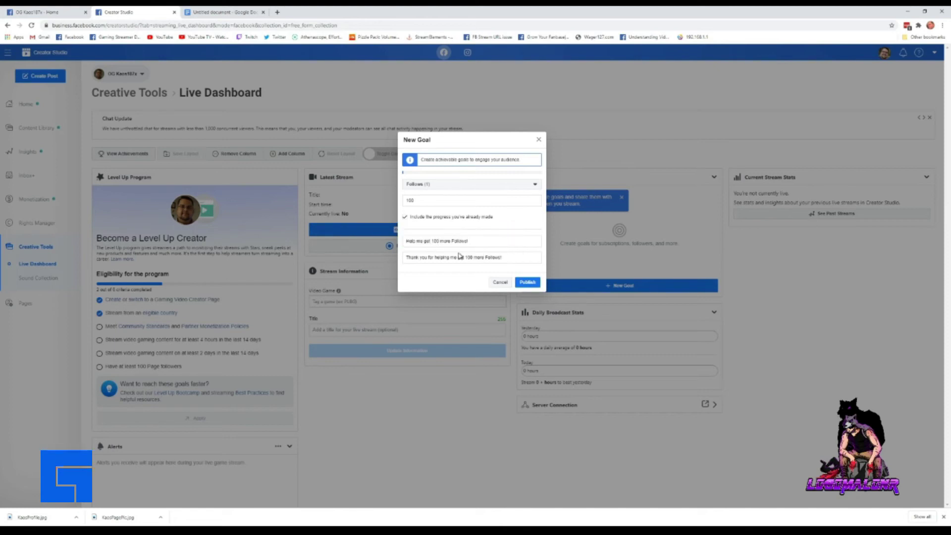
{"action": "left_click", "coordinate": [526, 283]}
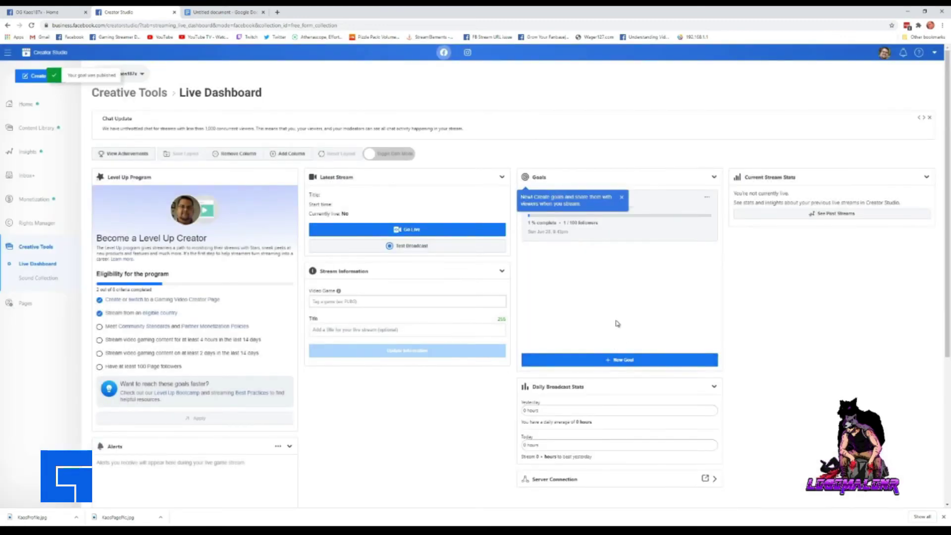
{"action": "left_click", "coordinate": [621, 199]}
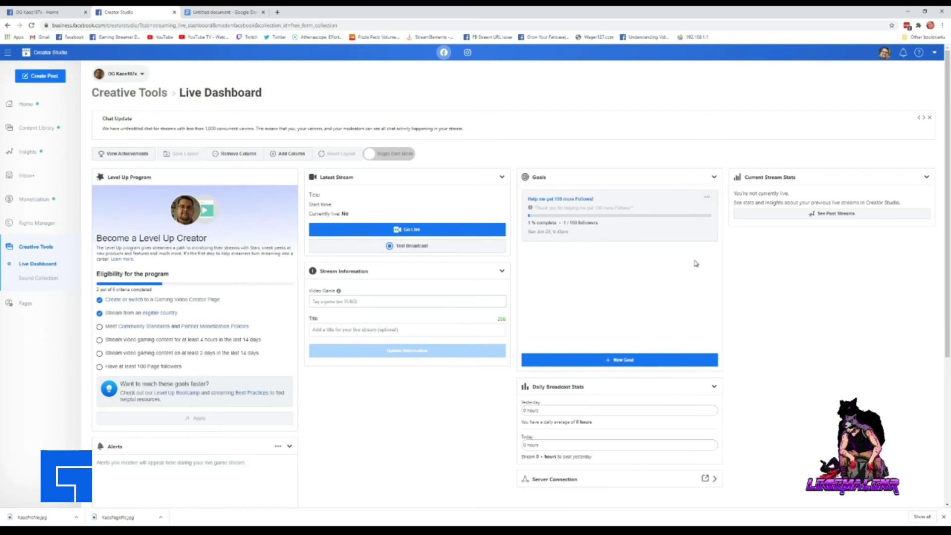
Step: Open Live Producer through Go Live and complete its introduction with the Use Stream Key option, closing the browser's downloads bar
{"action": "scroll", "coordinate": [654, 255], "scroll_direction": "down", "scroll_amount": 1}
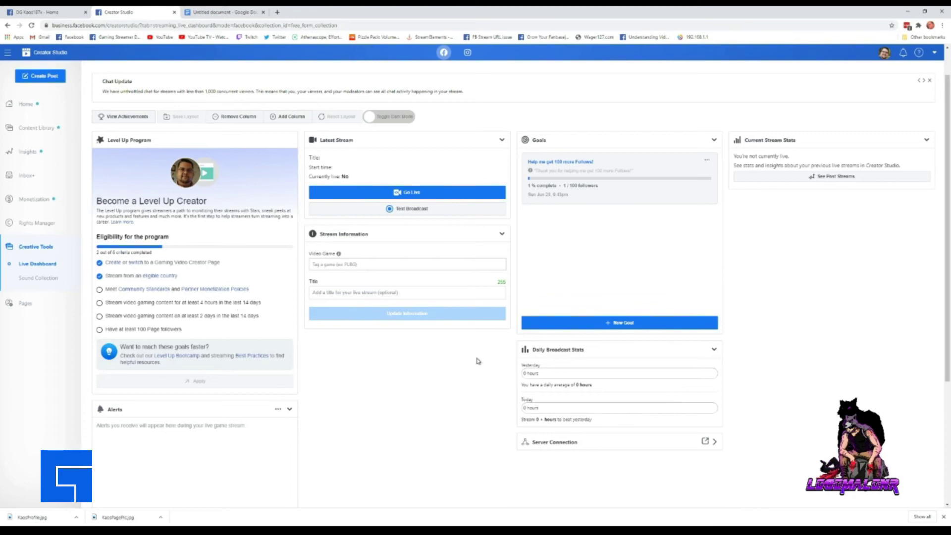
{"action": "scroll", "coordinate": [613, 409], "scroll_direction": "up", "scroll_amount": 2}
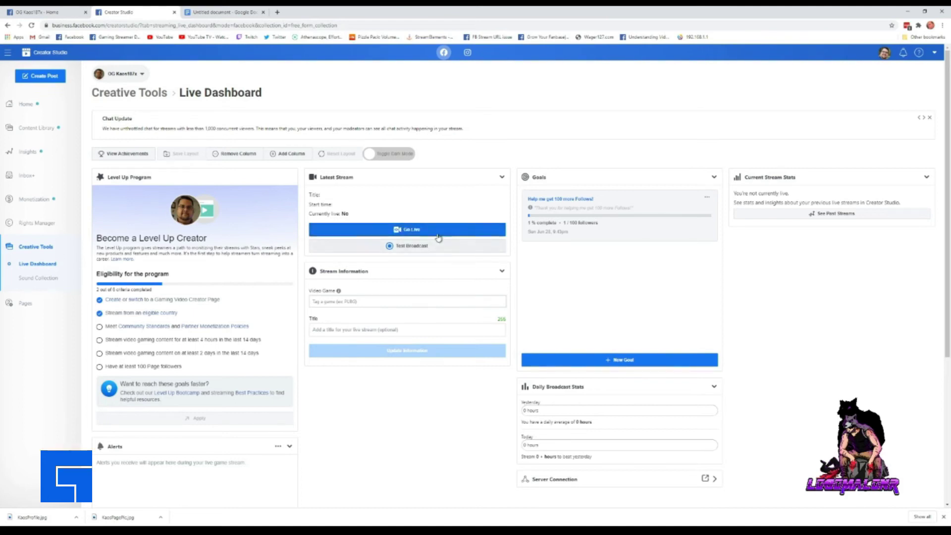
{"action": "left_click", "coordinate": [467, 235]}
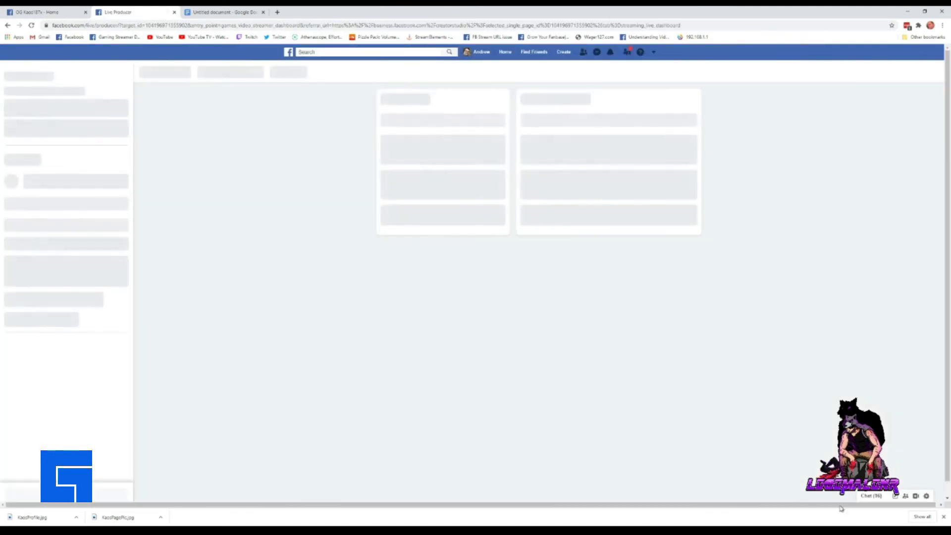
{"action": "left_click", "coordinate": [944, 516]}
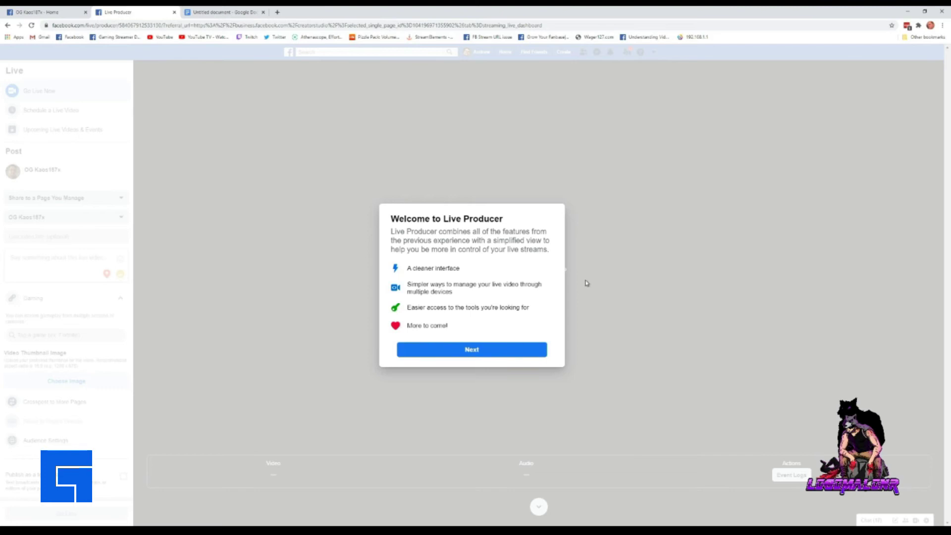
{"action": "left_click", "coordinate": [470, 353]}
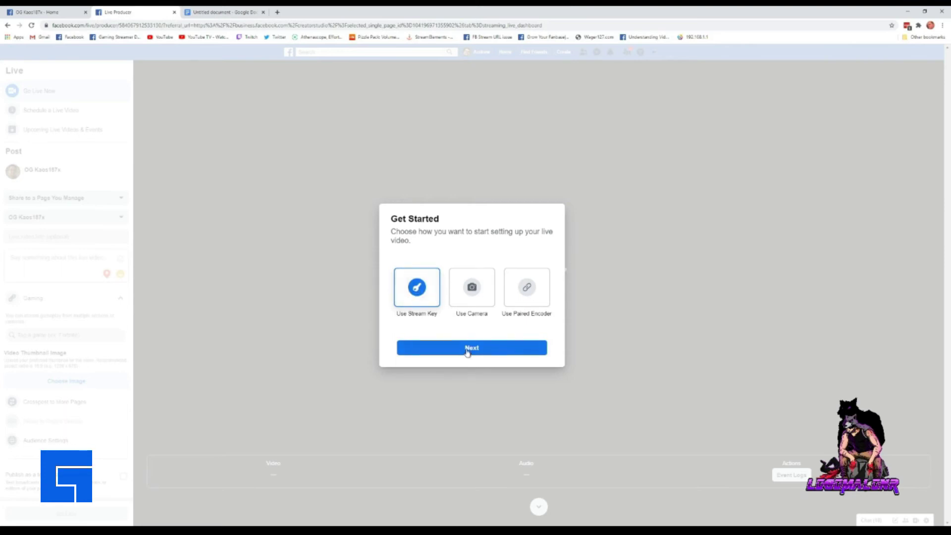
{"action": "left_click", "coordinate": [467, 350]}
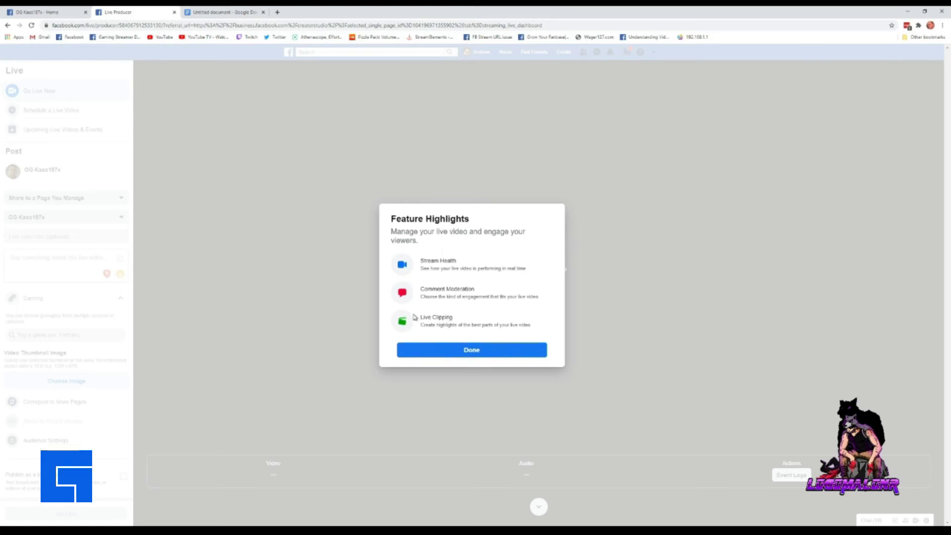
{"action": "left_click", "coordinate": [494, 355]}
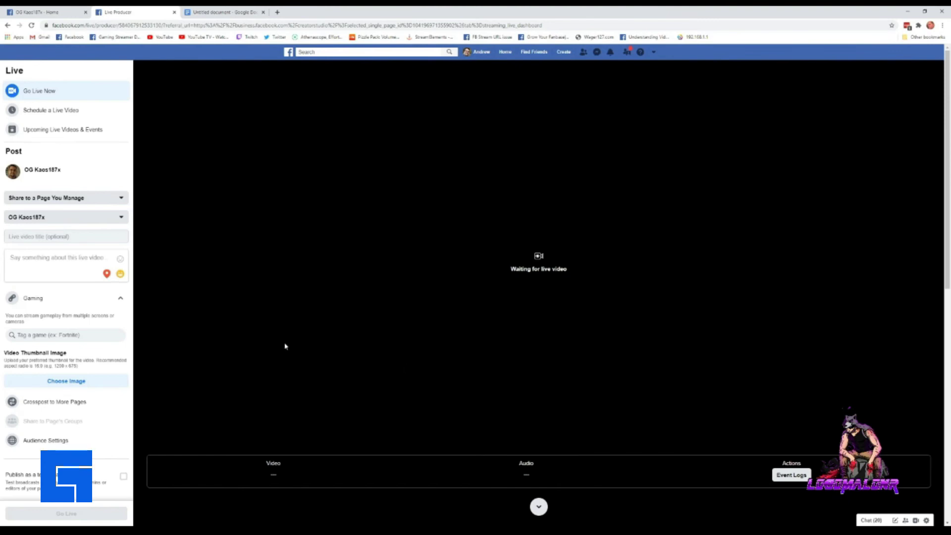
Step: Enable Use a Persistent Stream Key in the setup options of Stream Setup
{"action": "scroll", "coordinate": [399, 379], "scroll_direction": "down", "scroll_amount": 10}
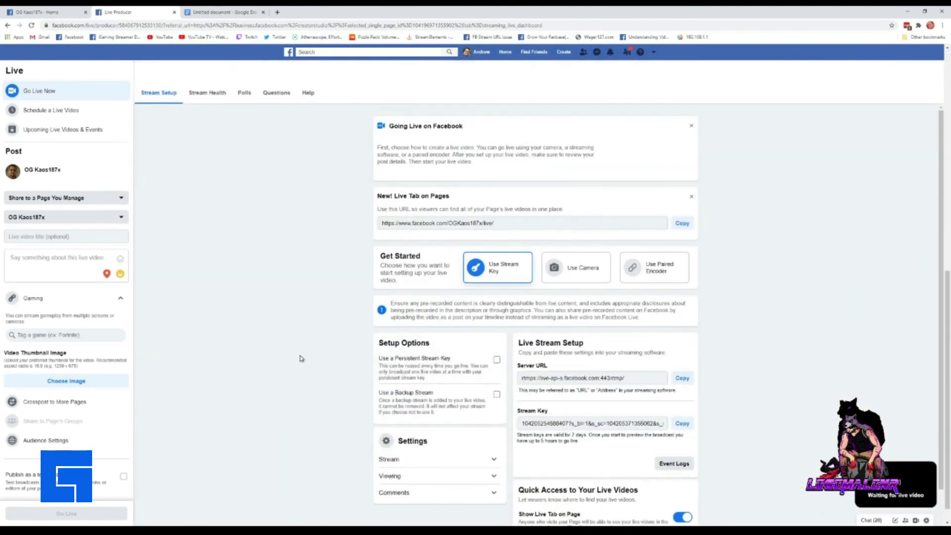
{"action": "scroll", "coordinate": [293, 360], "scroll_direction": "down", "scroll_amount": 1}
{"action": "scroll", "coordinate": [285, 345], "scroll_direction": "up", "scroll_amount": 1}
{"action": "scroll", "coordinate": [329, 257], "scroll_direction": "down", "scroll_amount": 1}
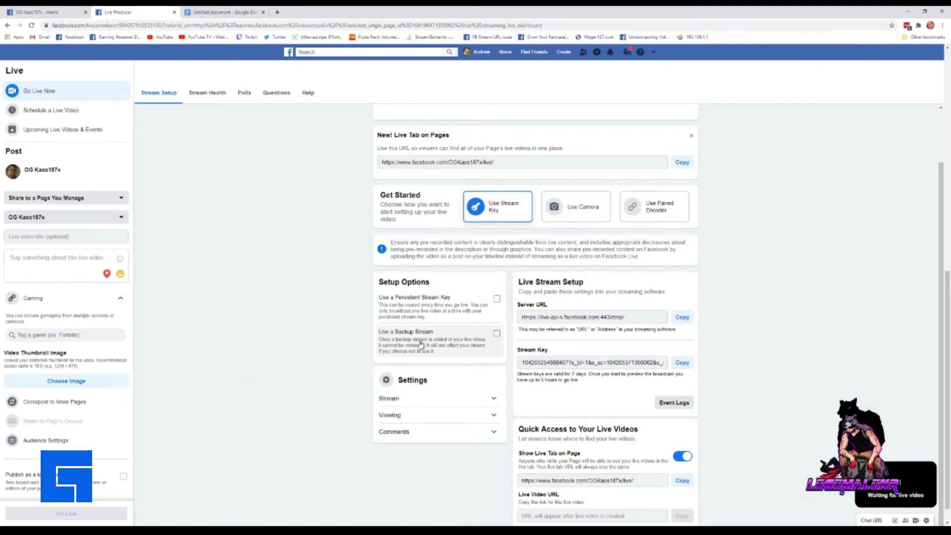
{"action": "left_click", "coordinate": [497, 300]}
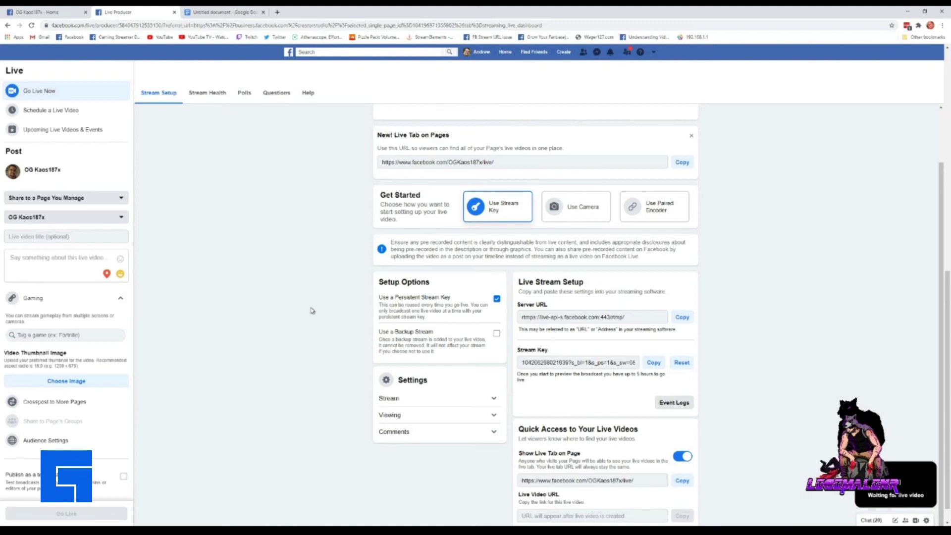
Step: Copy the persistent stream key from the Live Stream Setup section
{"action": "scroll", "coordinate": [317, 298], "scroll_direction": "down", "scroll_amount": 1}
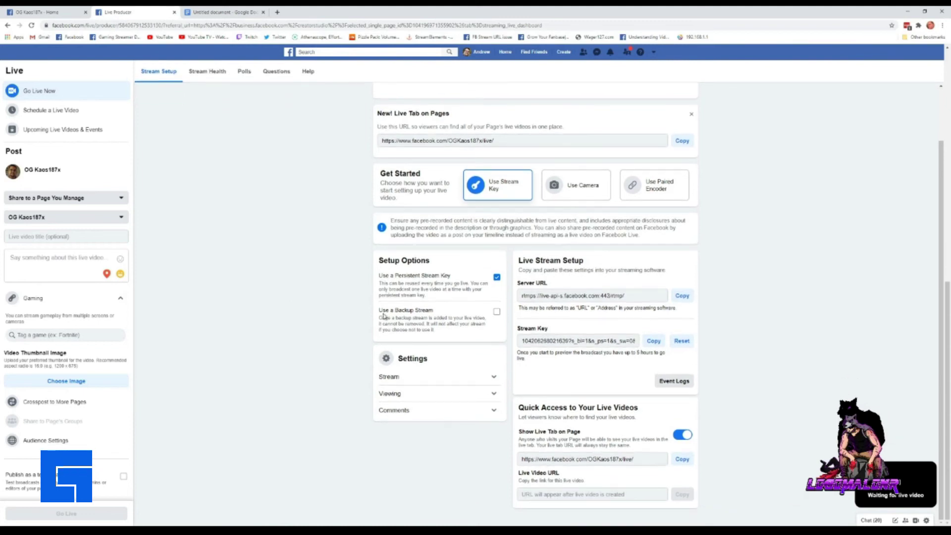
{"action": "left_click", "coordinate": [652, 342]}
{"action": "left_click", "coordinate": [646, 345]}
{"action": "left_click", "coordinate": [657, 345]}
{"action": "left_click", "coordinate": [657, 345]}
Step: Examine the Stream, Viewing and Comments settings one after another, collapsing each section again
{"action": "left_click", "coordinate": [480, 378]}
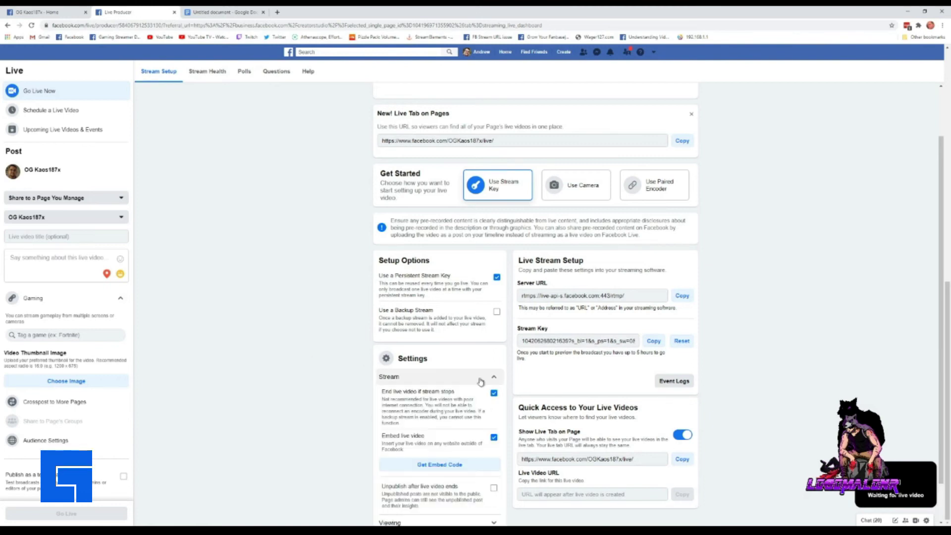
{"action": "scroll", "coordinate": [480, 382], "scroll_direction": "down", "scroll_amount": 1}
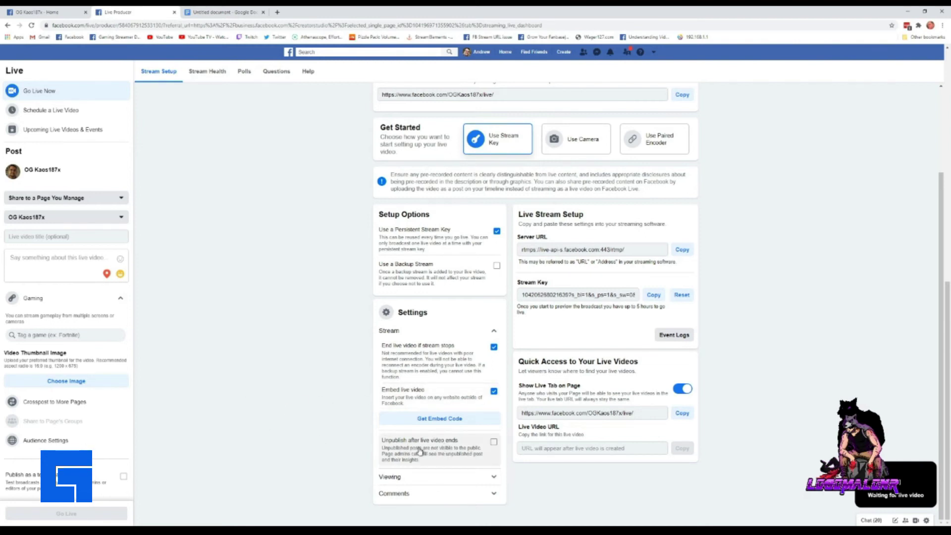
{"action": "left_click", "coordinate": [484, 477]}
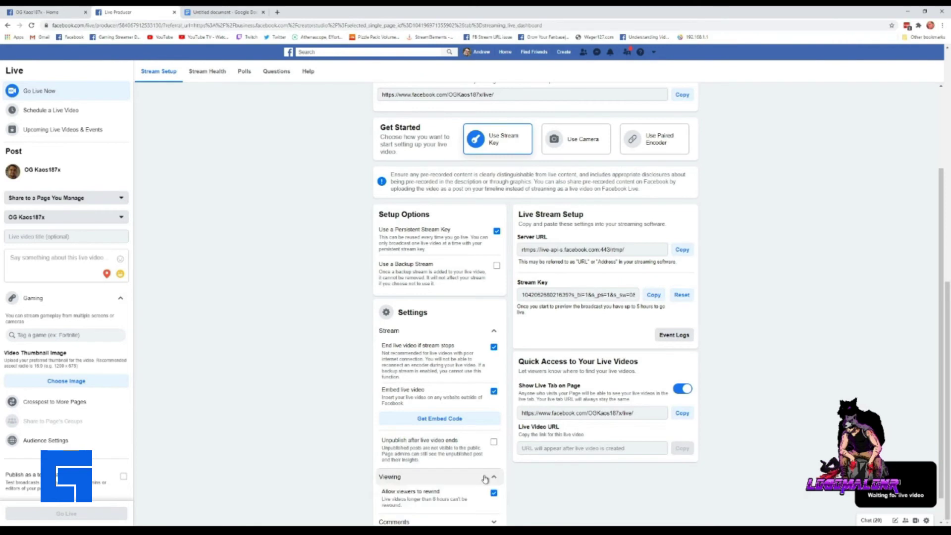
{"action": "scroll", "coordinate": [407, 396], "scroll_direction": "up", "scroll_amount": 1}
{"action": "left_click", "coordinate": [416, 378]}
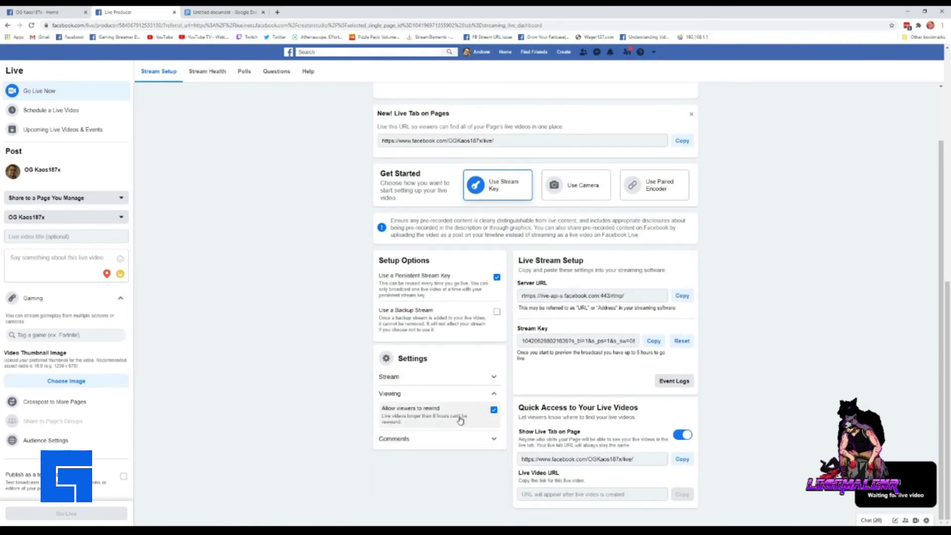
{"action": "left_click", "coordinate": [496, 394]}
{"action": "left_click", "coordinate": [490, 410]}
{"action": "scroll", "coordinate": [355, 417], "scroll_direction": "down", "scroll_amount": 1}
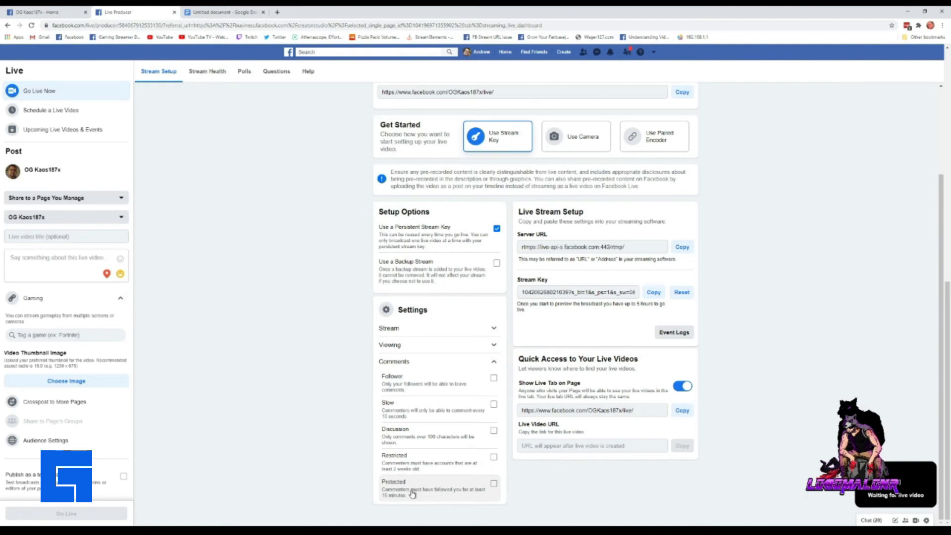
{"action": "left_click", "coordinate": [496, 366]}
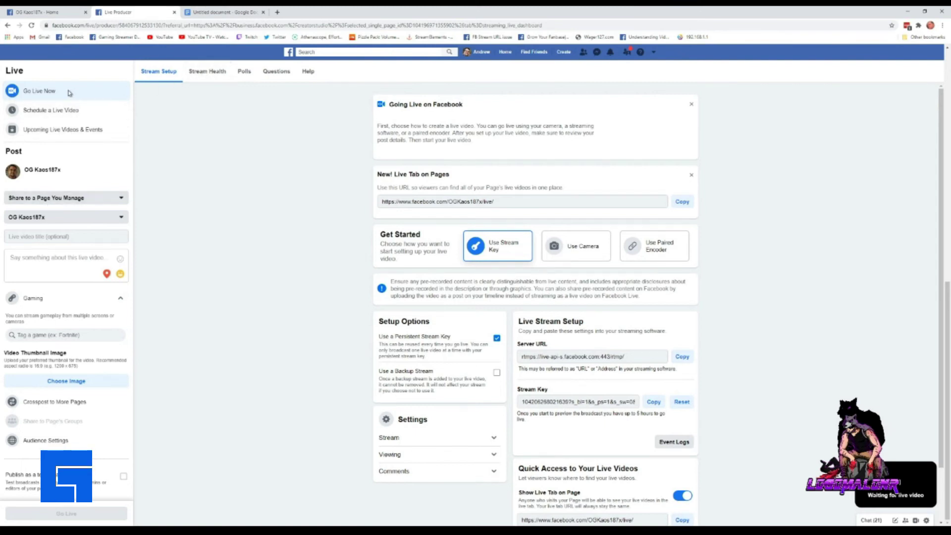
Step: View the Schedule a Live Video and Upcoming Live Videos & Events pages, and return to Go Live Now to view Stream Health
{"action": "left_click", "coordinate": [65, 111]}
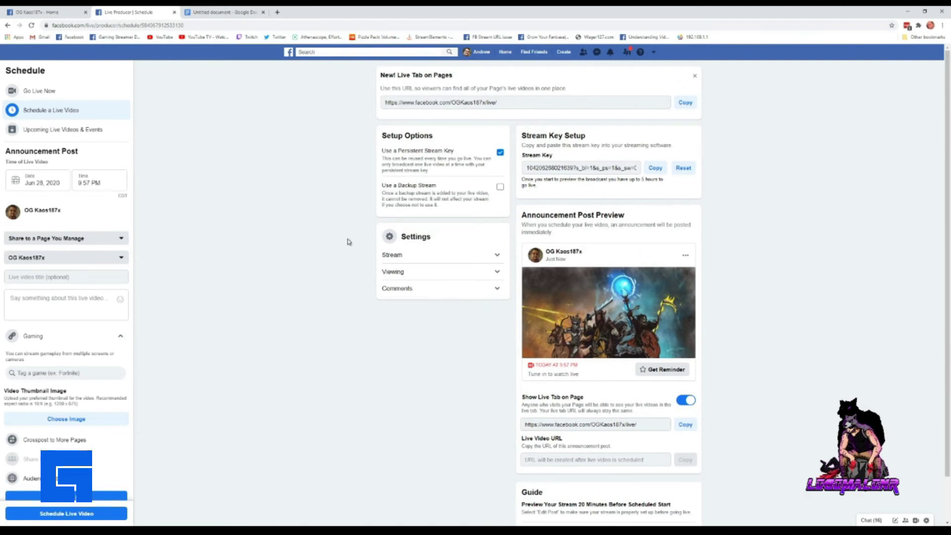
{"action": "scroll", "coordinate": [324, 241], "scroll_direction": "down", "scroll_amount": 1}
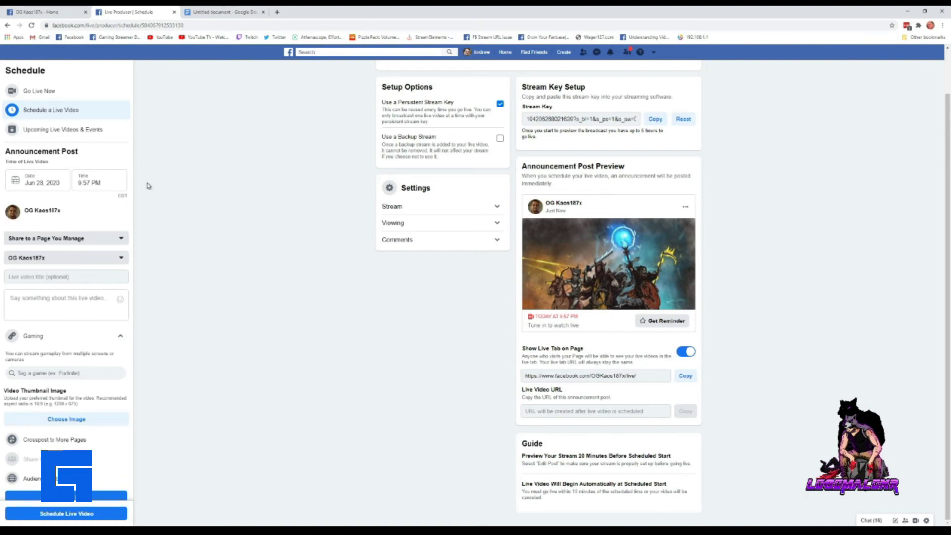
{"action": "left_click", "coordinate": [76, 129]}
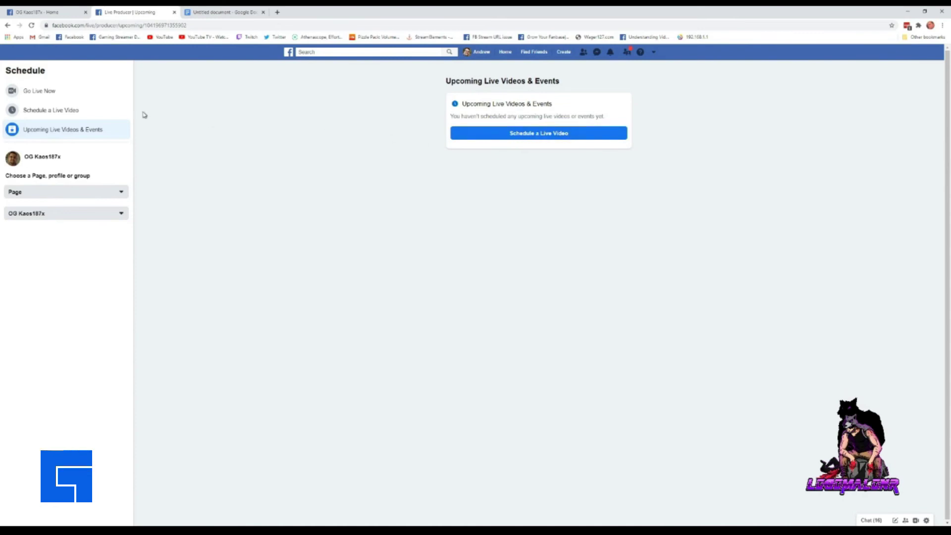
{"action": "left_click", "coordinate": [62, 91]}
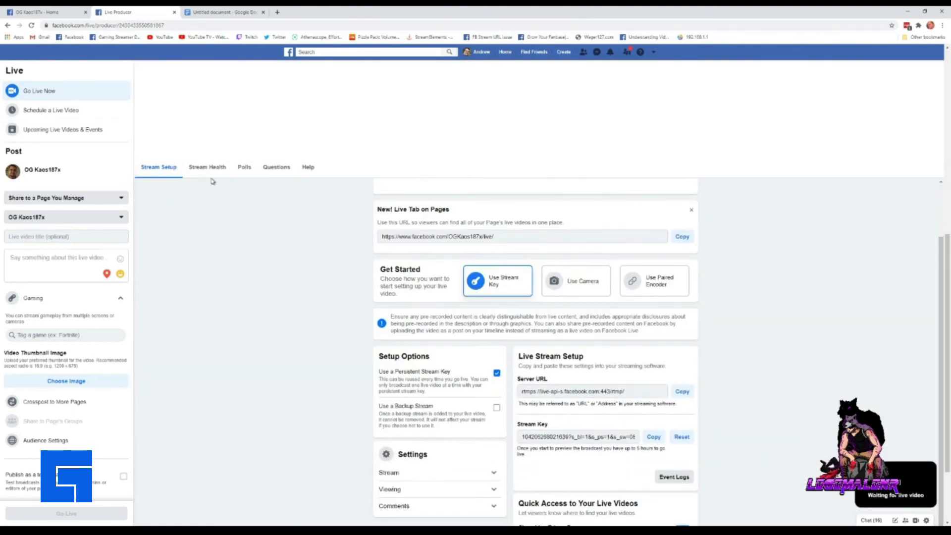
{"action": "left_click", "coordinate": [212, 178]}
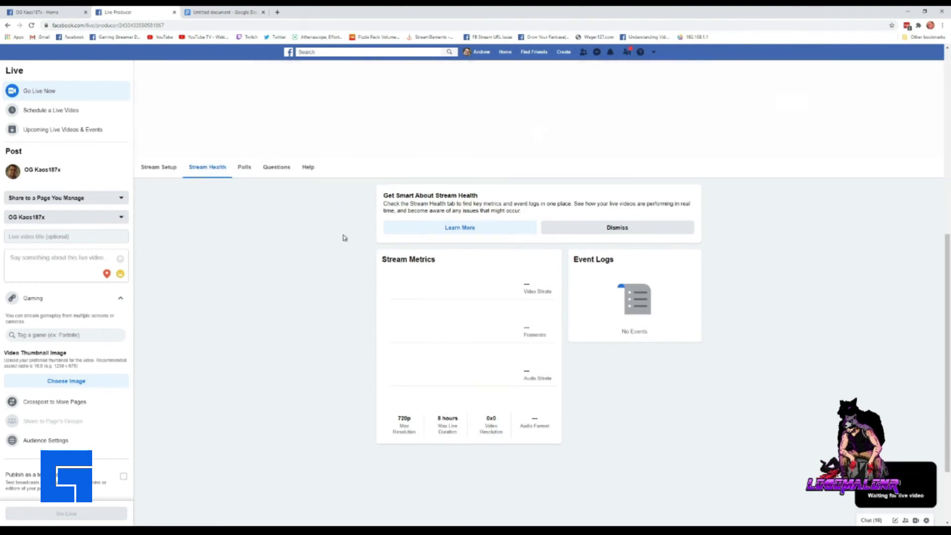
Step: Try adding two extra answer options to a new poll in Polls and remove them again
{"action": "left_click", "coordinate": [248, 173]}
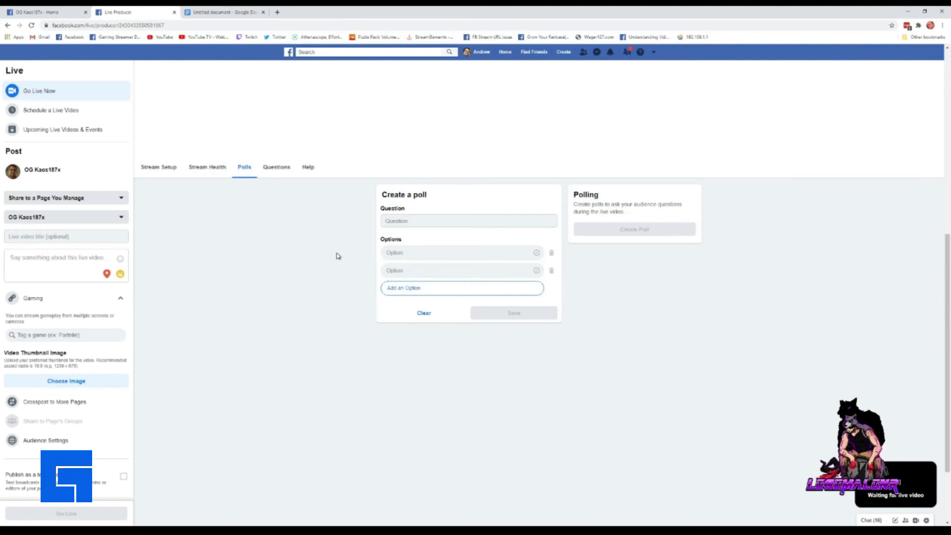
{"action": "left_click", "coordinate": [442, 223]}
{"action": "left_click", "coordinate": [403, 288]}
{"action": "left_click", "coordinate": [427, 306]}
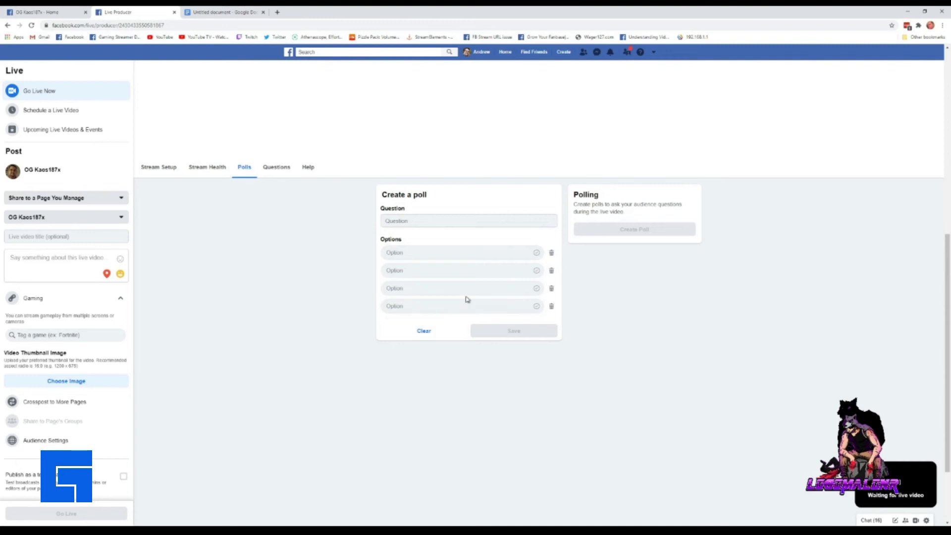
{"action": "left_click", "coordinate": [552, 307]}
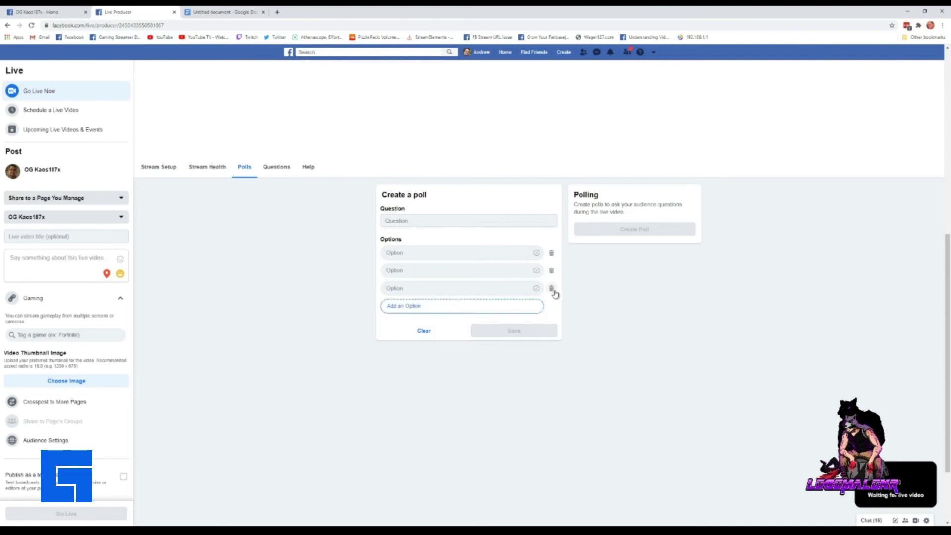
{"action": "left_click", "coordinate": [551, 288]}
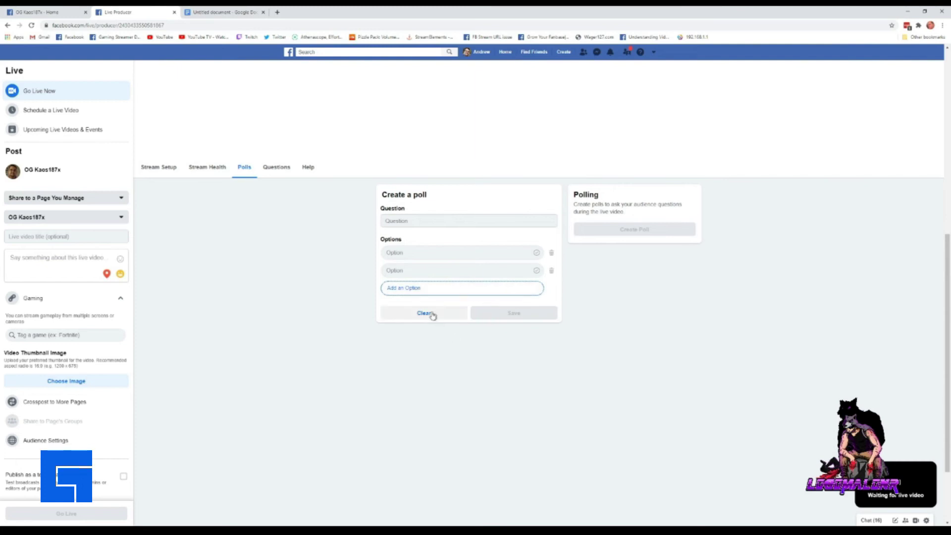
Step: Examine the Questions section, including its empty question form, and the Help section, and return to Stream Setup
{"action": "left_click", "coordinate": [271, 168]}
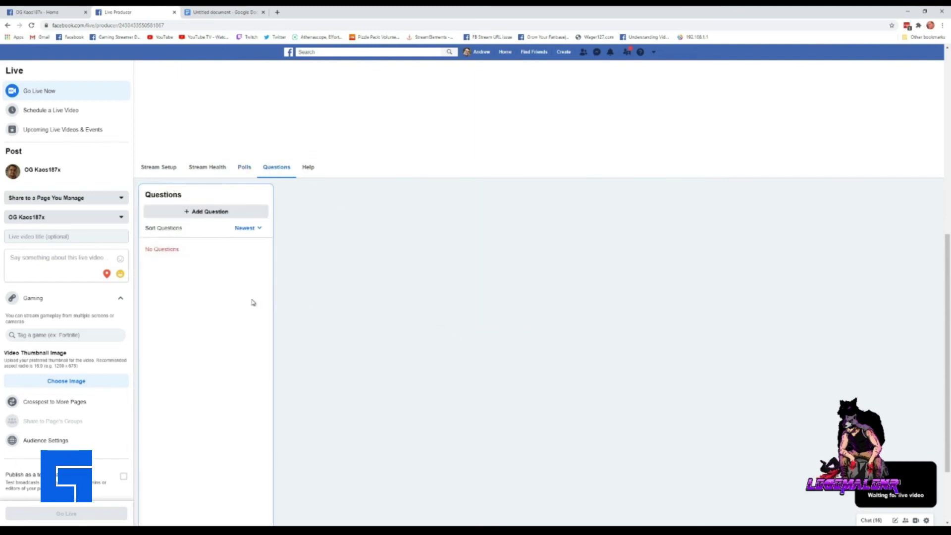
{"action": "left_click", "coordinate": [214, 175]}
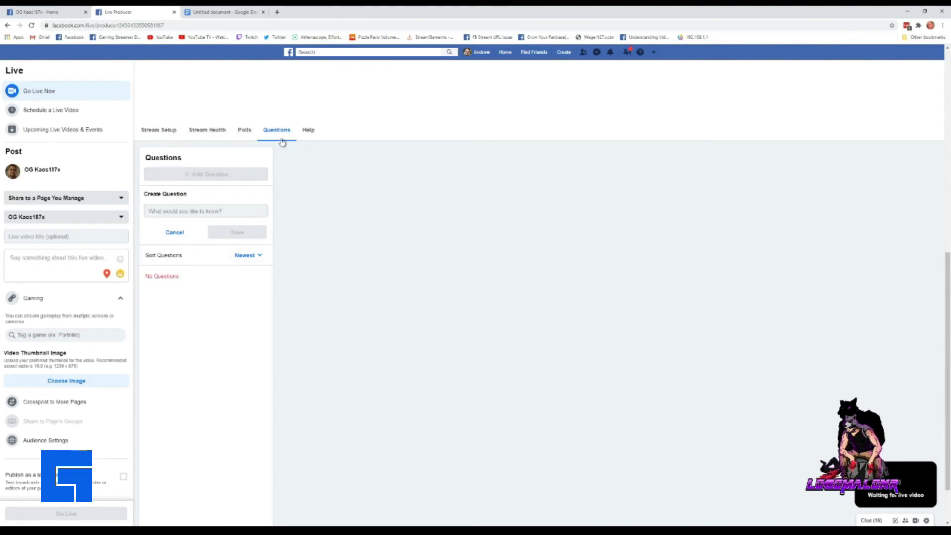
{"action": "left_click", "coordinate": [175, 232]}
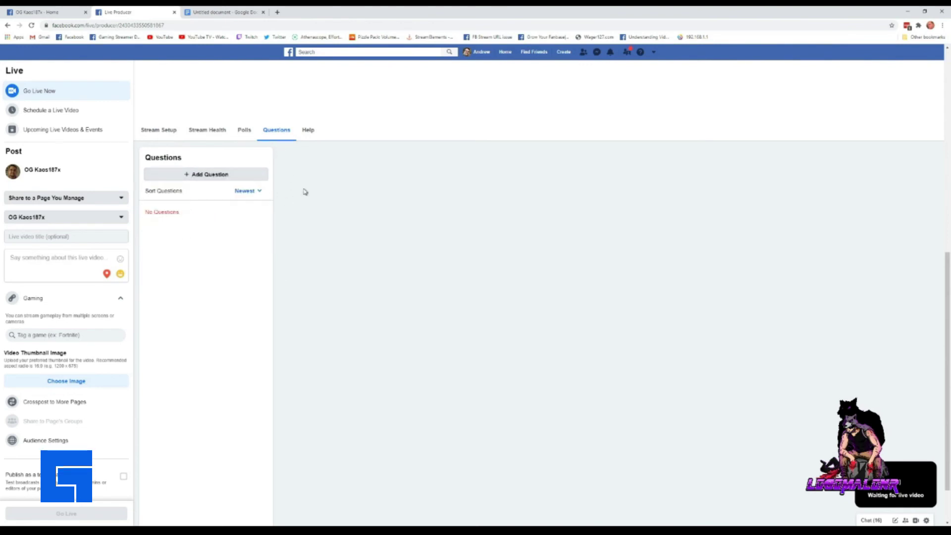
{"action": "left_click", "coordinate": [307, 131]}
{"action": "left_click", "coordinate": [560, 223]}
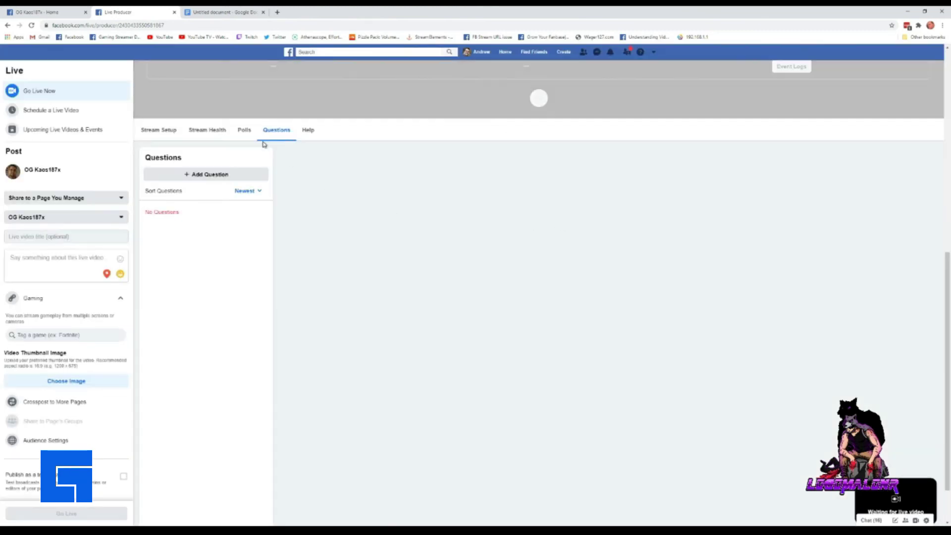
{"action": "left_click", "coordinate": [171, 131]}
{"action": "scroll", "coordinate": [263, 238], "scroll_direction": "up", "scroll_amount": 5}
{"action": "scroll", "coordinate": [266, 246], "scroll_direction": "down", "scroll_amount": 5}
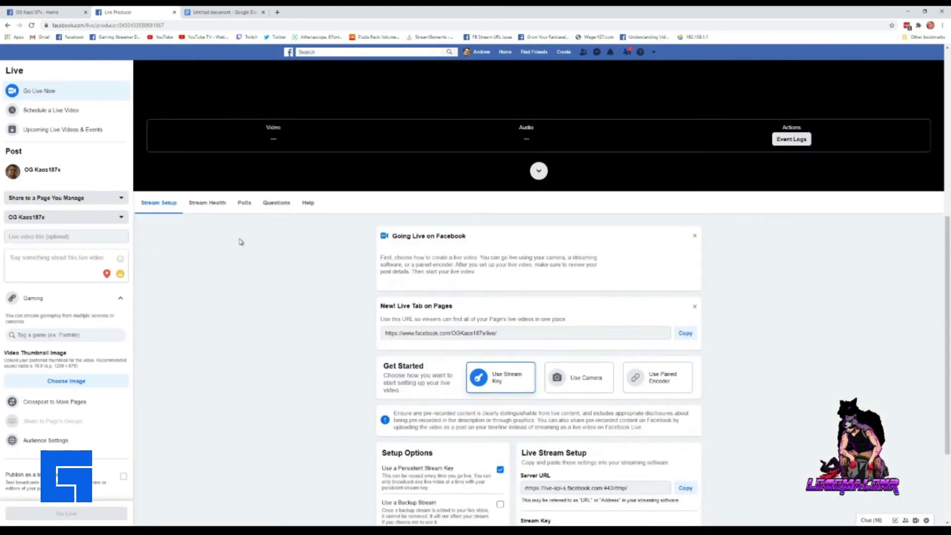
Step: Set the live video to share to a page you manage, choosing the OG Kaos187x page
{"action": "left_click", "coordinate": [72, 197]}
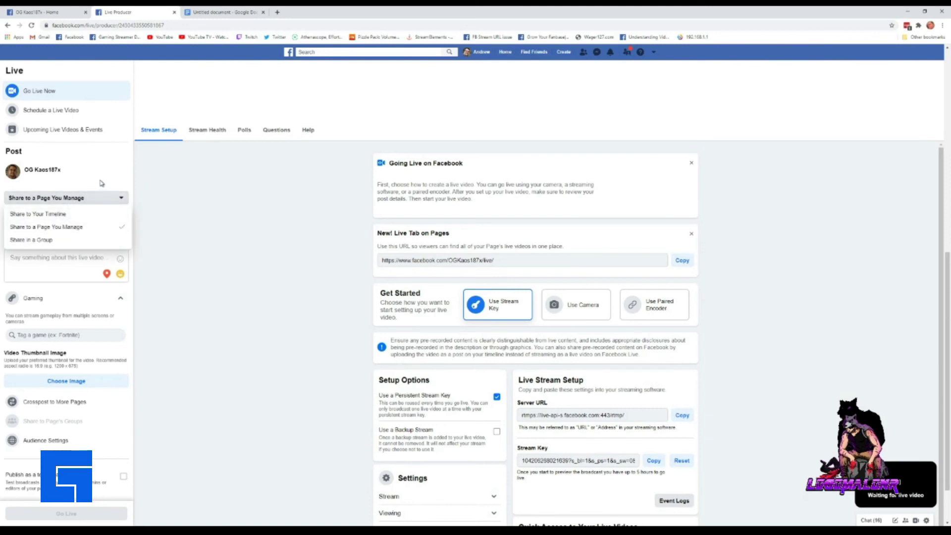
{"action": "left_click", "coordinate": [85, 227]}
{"action": "left_click", "coordinate": [75, 217]}
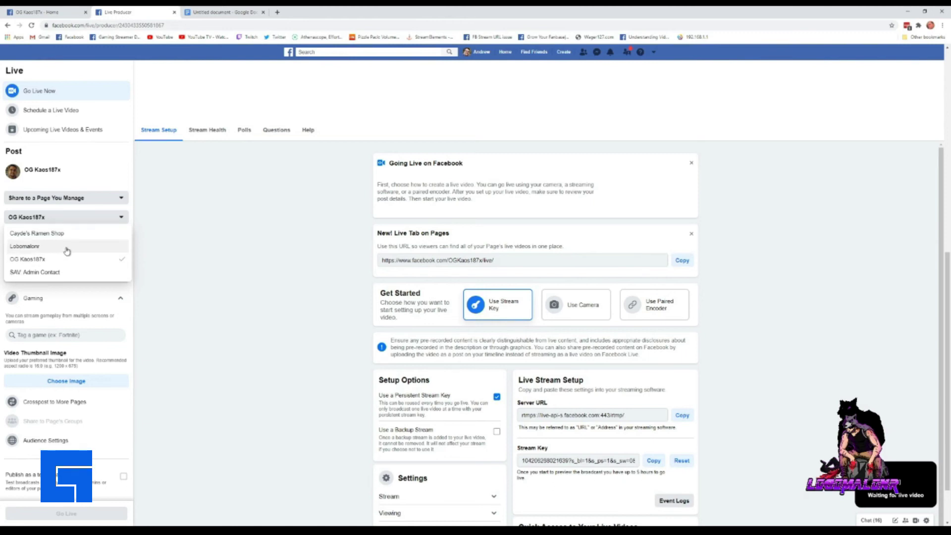
{"action": "left_click", "coordinate": [73, 261]}
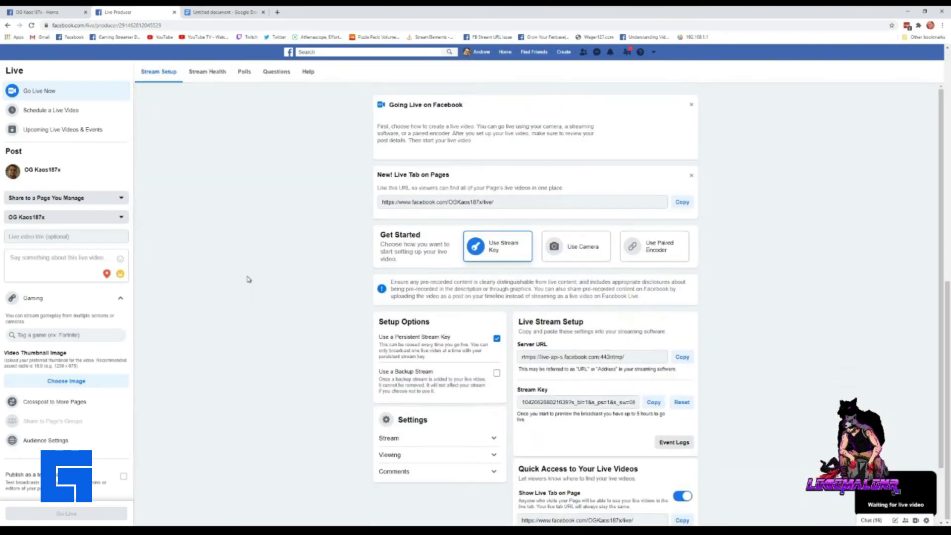
Step: Enter "Aiming at Level Up Program!!!" as the live video title
{"action": "left_click", "coordinate": [89, 237]}
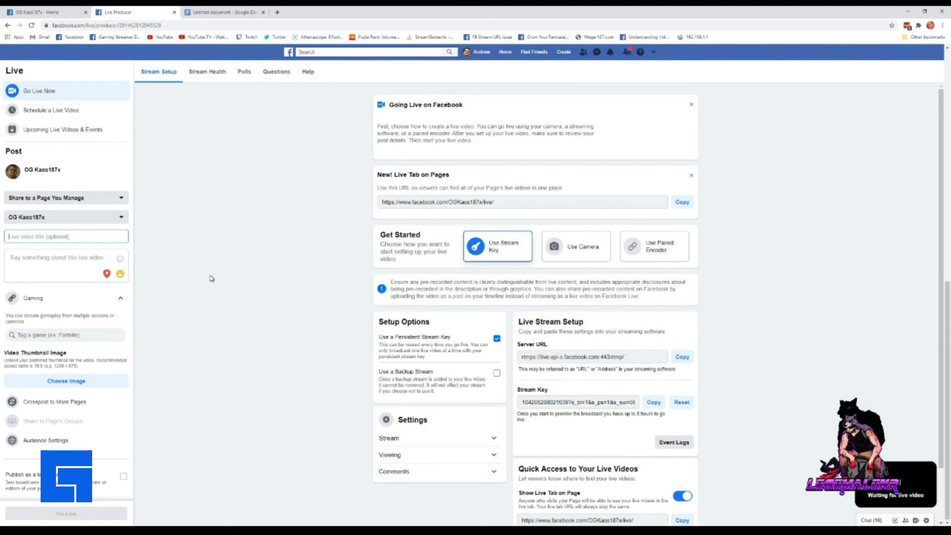
{"action": "type", "text": "DS"}
{"action": "key", "text": "BackSpace"}
{"action": "key", "text": "BackSpace"}
{"action": "type", "text": "Aiming at LEv"}
{"action": "key", "text": "BackSpace"}
{"action": "key", "text": "BackSpace"}
{"action": "type", "text": "evel 1"}
{"action": "key", "text": "BackSpace"}
{"action": "type", "text": "Up prog"}
{"action": "key", "text": "BackSpace"}
{"action": "key", "text": "BackSpace"}
{"action": "key", "text": "BackSpace"}
{"action": "type", "text": "Prgra"}
{"action": "key", "text": "BackSpace"}
{"action": "key", "text": "BackSpace"}
{"action": "key", "text": "BackSpace"}
{"action": "type", "text": "ogram!!!"}
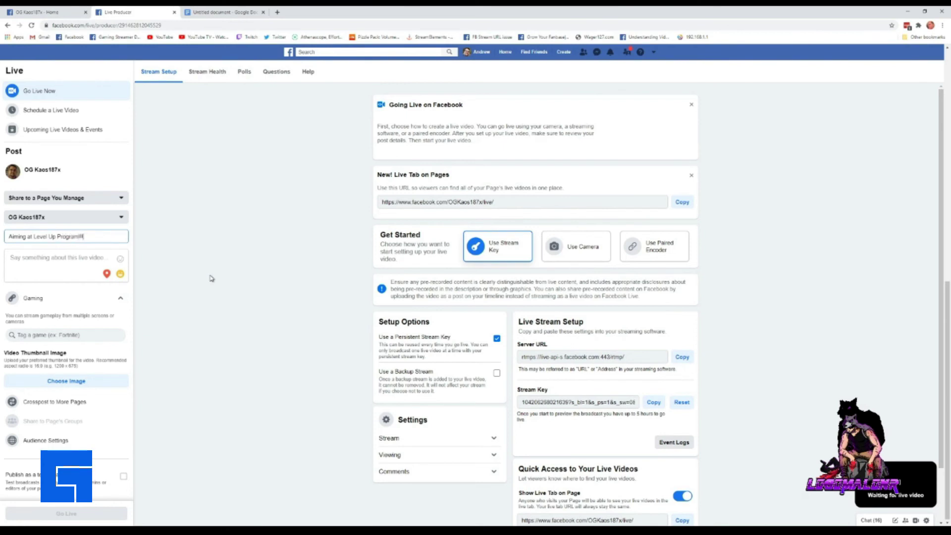
Step: Replace the live video title with "Start are Live!!!", try rewording it to begin with "Stars are", and clear it
{"action": "triple_click", "coordinate": [93, 236]}
{"action": "key", "text": "BackSpace"}
{"action": "type", "text": "Start are Live!"}
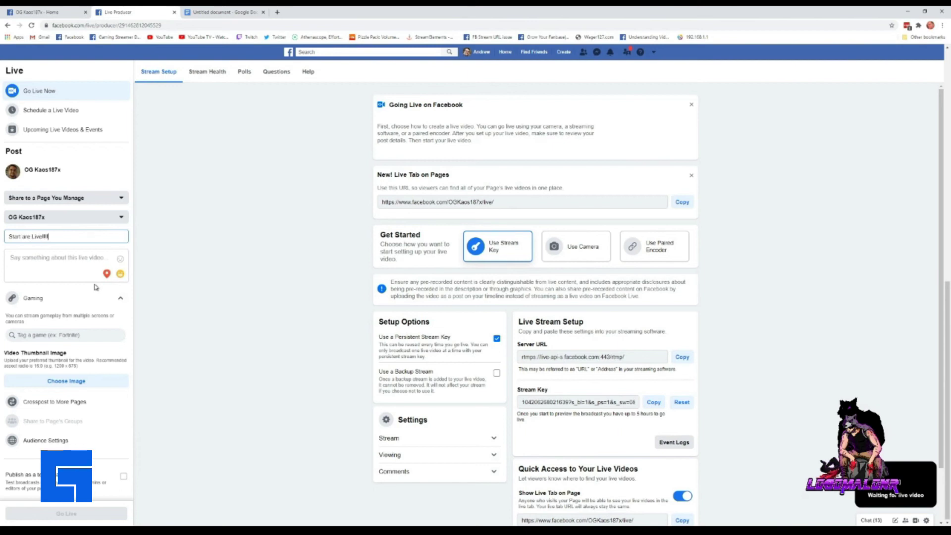
{"action": "key", "text": "ctrl+a"}
{"action": "type", "text": "Stars A"}
{"action": "key", "text": "BackSpace"}
{"action": "type", "text": "are Lvie"}
{"action": "key", "text": "BackSpace"}
{"action": "key", "text": "BackSpace"}
{"action": "key", "text": "BackSpace"}
{"action": "type", "text": "viv"}
{"action": "key", "text": "BackSpace"}
{"action": "key", "text": "BackSpace"}
{"action": "key", "text": "BackSpace"}
{"action": "type", "text": "ivel"}
{"action": "key", "text": "BackSpace"}
{"action": "key", "text": "BackSpace"}
{"action": "key", "text": "BackSpace"}
{"action": "key", "text": "BackSpace"}
{"action": "key", "text": "BackSpace"}
{"action": "key", "text": "BackSpace"}
{"action": "key", "text": "BackSpace"}
{"action": "key", "text": "BackSpace"}
{"action": "key", "text": "BackSpace"}
{"action": "key", "text": "BackSpace"}
{"action": "key", "text": "BackSpace"}
{"action": "key", "text": "BackSpace"}
{"action": "key", "text": "BackSpace"}
{"action": "key", "text": "BackSpace"}
{"action": "key", "text": "BackSpace"}
{"action": "type", "text": "L"}
{"action": "key", "text": "BackSpace"}
Step: Try "Kaos and Craw Running the Vault" as the live video title and clear it
{"action": "type", "text": "Kaos and Craw Running the Vault"}
{"action": "key", "text": "BackSpace"}
{"action": "key", "text": "BackSpace"}
{"action": "key", "text": "BackSpace"}
{"action": "key", "text": "BackSpace"}
{"action": "key", "text": "BackSpace"}
{"action": "key", "text": "BackSpace"}
{"action": "key", "text": "BackSpace"}
{"action": "key", "text": "BackSpace"}
{"action": "key", "text": "BackSpace"}
{"action": "key", "text": "BackSpace"}
{"action": "key", "text": "BackSpace"}
{"action": "key", "text": "BackSpace"}
{"action": "key", "text": "BackSpace"}
{"action": "key", "text": "BackSpace"}
{"action": "key", "text": "BackSpace"}
{"action": "key", "text": "BackSpace"}
{"action": "key", "text": "BackSpace"}
{"action": "key", "text": "BackSpace"}
{"action": "key", "text": "BackSpace"}
{"action": "key", "text": "BackSpace"}
Step: Switch to the Google Docs document and copy its text from "Help me grow this community" through "You guys are awesome"
{"action": "left_click", "coordinate": [73, 255]}
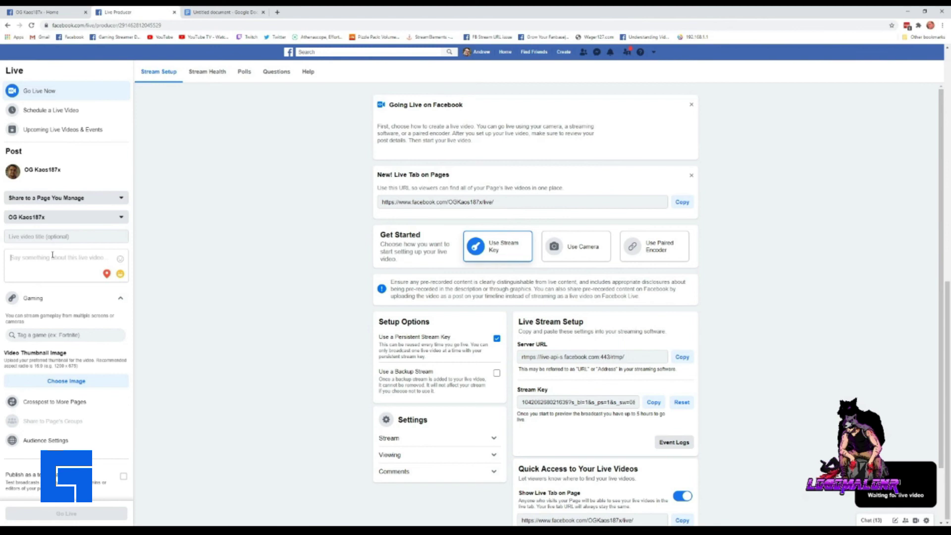
{"action": "left_click", "coordinate": [240, 13]}
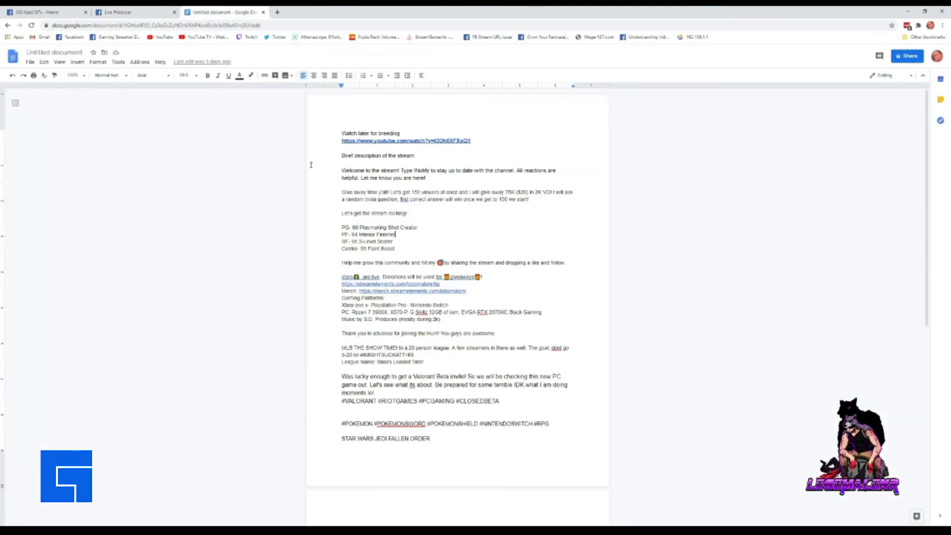
{"action": "scroll", "coordinate": [419, 218], "scroll_direction": "down", "scroll_amount": 1}
{"action": "scroll", "coordinate": [414, 235], "scroll_direction": "up", "scroll_amount": 1}
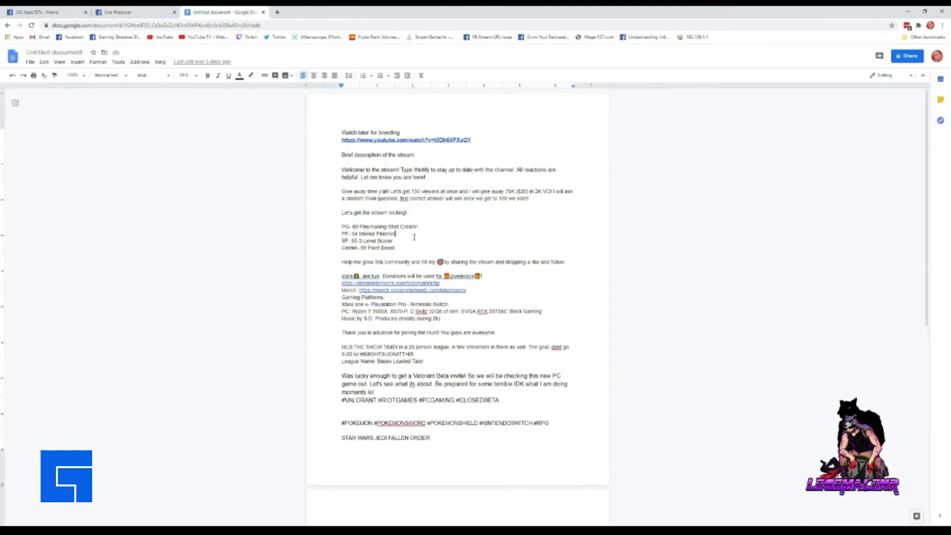
{"action": "scroll", "coordinate": [369, 378], "scroll_direction": "down", "scroll_amount": 6}
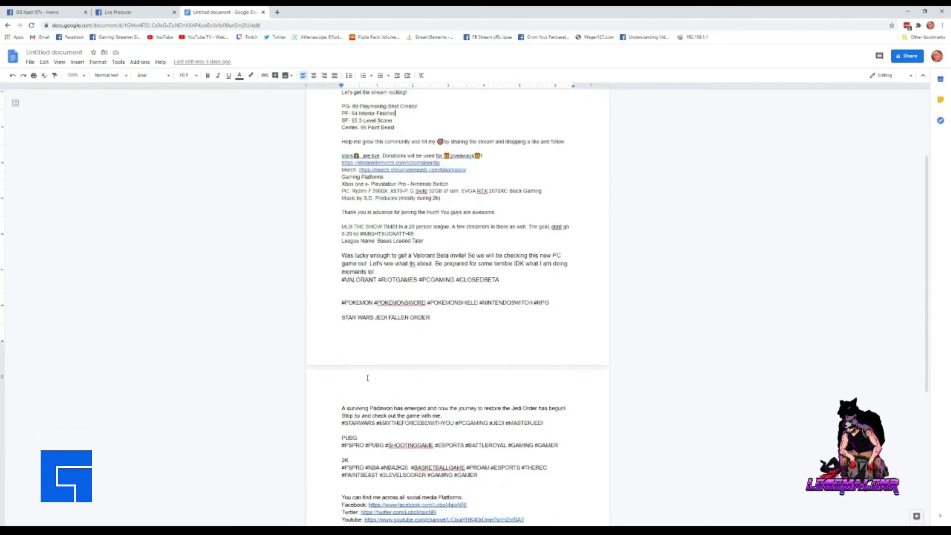
{"action": "scroll", "coordinate": [393, 378], "scroll_direction": "up", "scroll_amount": 5}
{"action": "scroll", "coordinate": [392, 374], "scroll_direction": "up", "scroll_amount": 1}
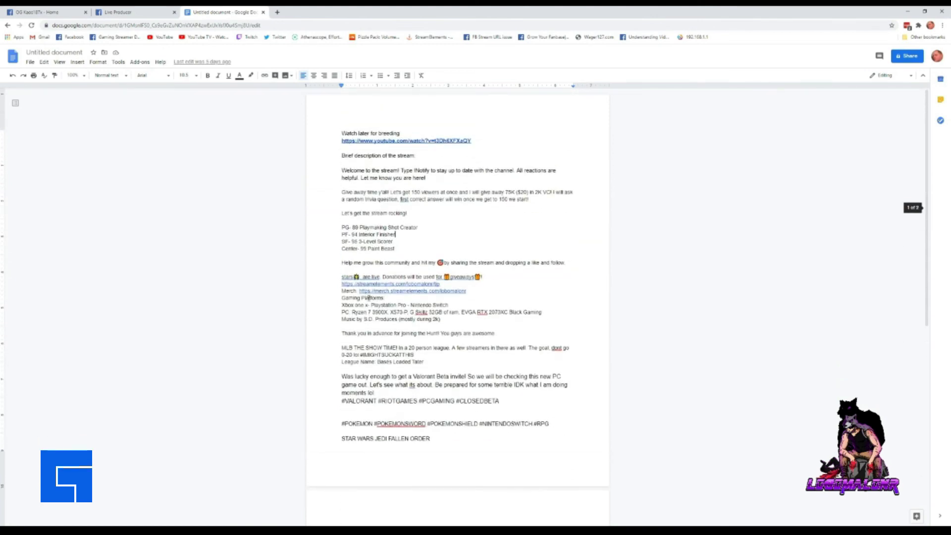
{"action": "left_click_drag", "start_coordinate": [342, 262], "coordinate": [524, 335]}
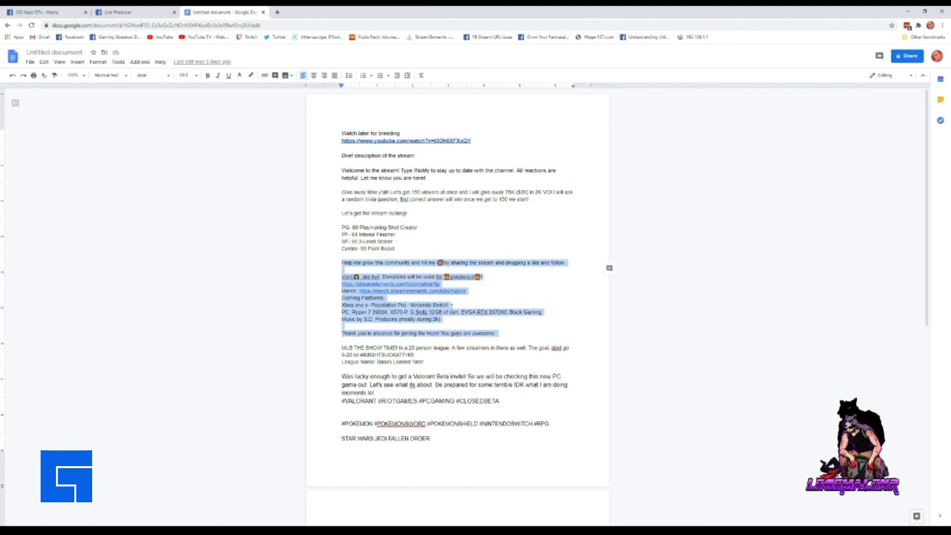
{"action": "right_click", "coordinate": [436, 308]}
{"action": "left_click", "coordinate": [482, 327]}
{"action": "left_click", "coordinate": [614, 319]}
Step: Return to Live Producer, paste the copied text into the live video description, and capitalize "Stars" in its second paragraph
{"action": "left_click", "coordinate": [134, 12]}
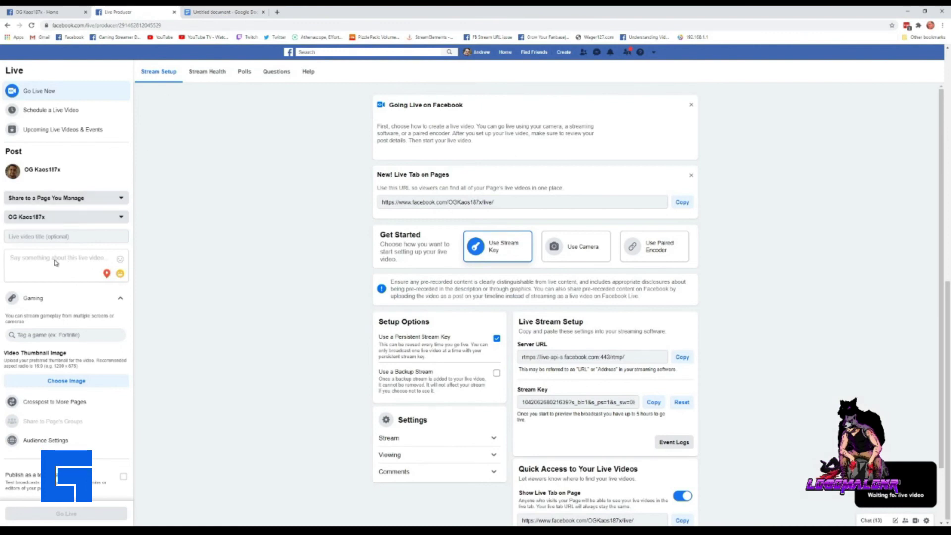
{"action": "key", "text": "ctrl+v"}
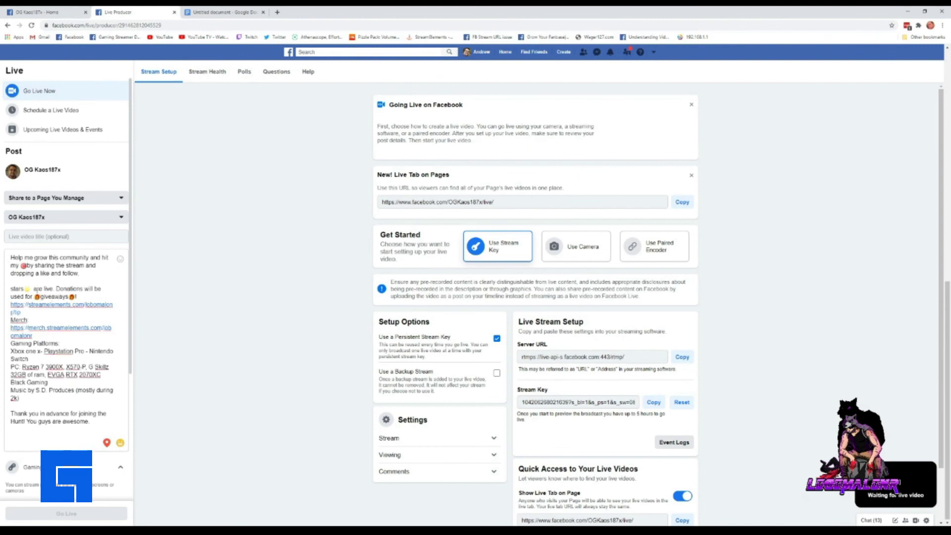
{"action": "type", "text": "S"}
{"action": "key", "text": "Delete"}
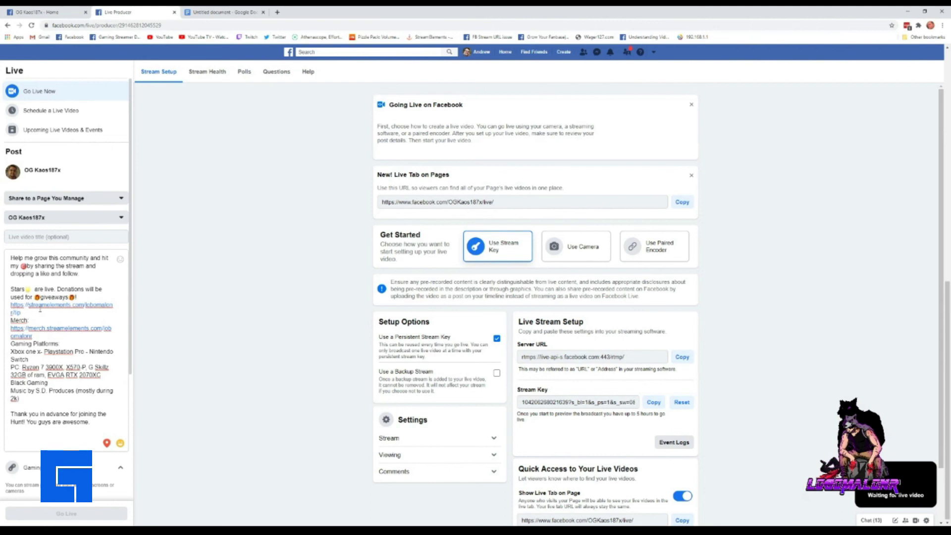
Step: Examine the donation and merch links, gaming platforms and PC specifications in the live video description
{"action": "left_click_drag", "start_coordinate": [28, 311], "coordinate": [11, 328]}
{"action": "left_click", "coordinate": [75, 346]}
{"action": "left_click_drag", "start_coordinate": [53, 362], "coordinate": [9, 348]}
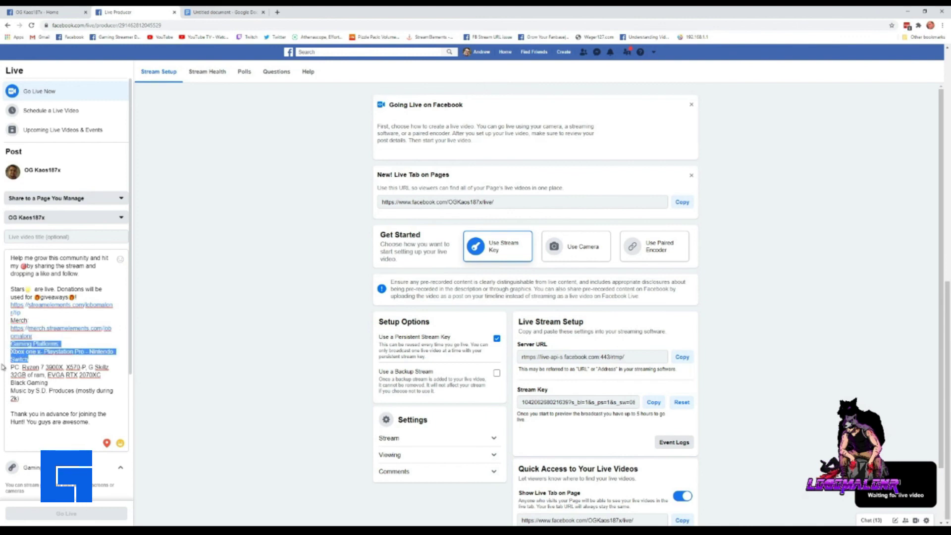
{"action": "left_click", "coordinate": [18, 369]}
{"action": "left_click_drag", "start_coordinate": [50, 385], "coordinate": [9, 368]}
{"action": "left_click", "coordinate": [72, 384]}
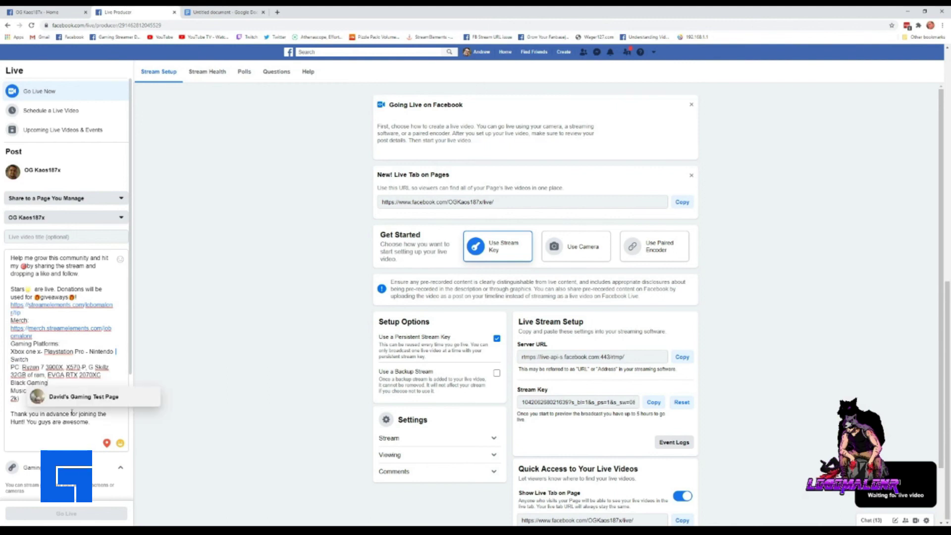
Step: Start the description with "Today we are running at the Vault full speed with the squad. Come check us out and say hi"
{"action": "left_click", "coordinate": [63, 445]}
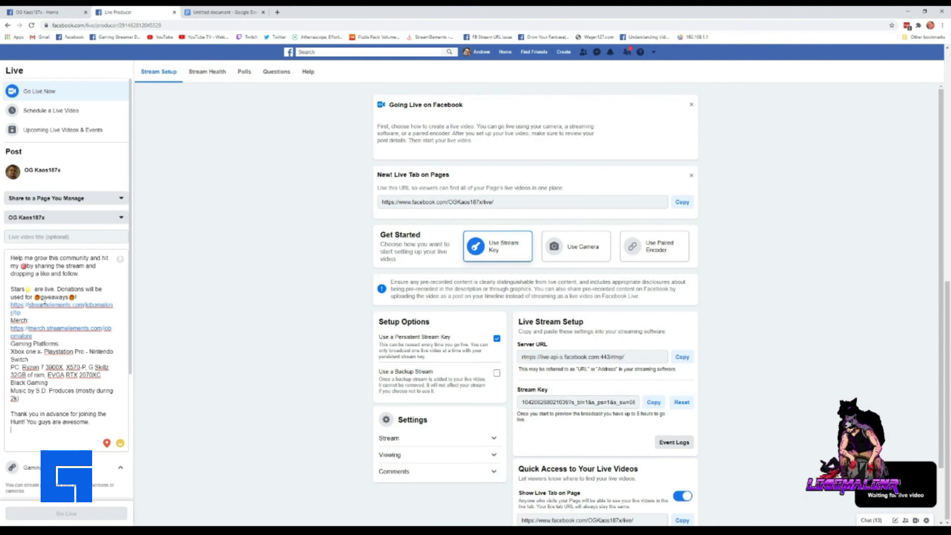
{"action": "scroll", "coordinate": [25, 320], "scroll_direction": "up", "scroll_amount": 1}
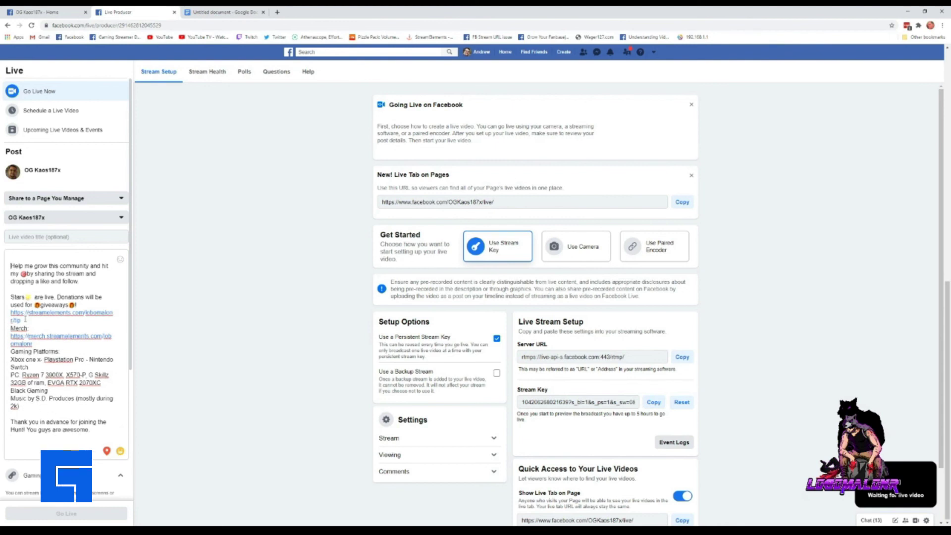
{"action": "type", "text": "Today we are runing"}
{"action": "key", "text": "BackSpace"}
{"action": "key", "text": "BackSpace"}
{"action": "key", "text": "BackSpace"}
{"action": "type", "text": "ning at the c"}
{"action": "key", "text": "BackSpace"}
{"action": "type", "text": "Vault full speed with the squad. Come"}
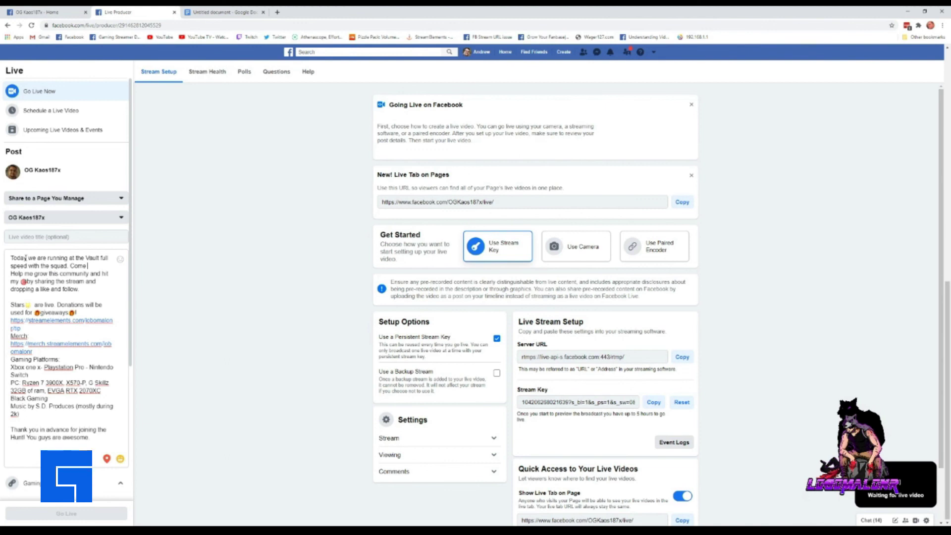
{"action": "type", "text": " check us out and say hi"}
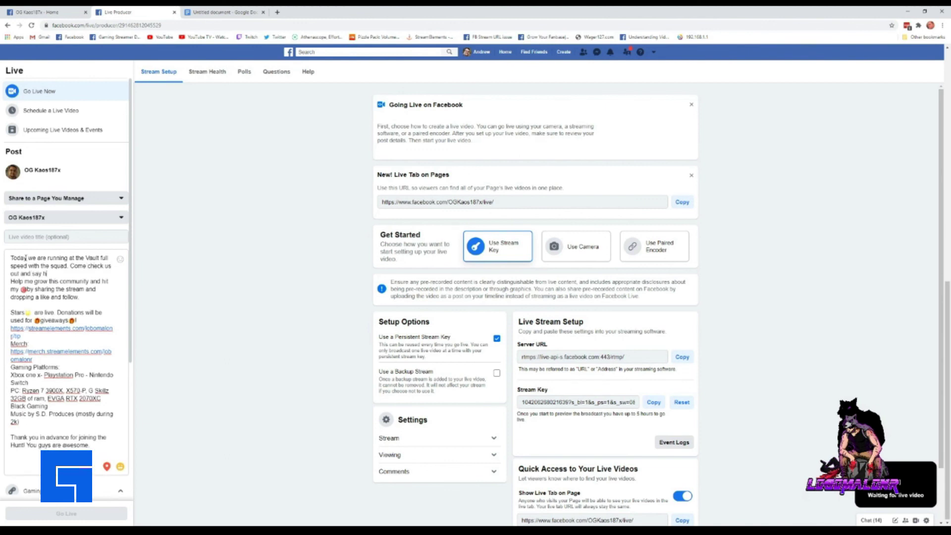
Step: Add a blank line after the description's opening paragraph and tag Destiny 2 as the game being streamed
{"action": "key", "text": "Return"}
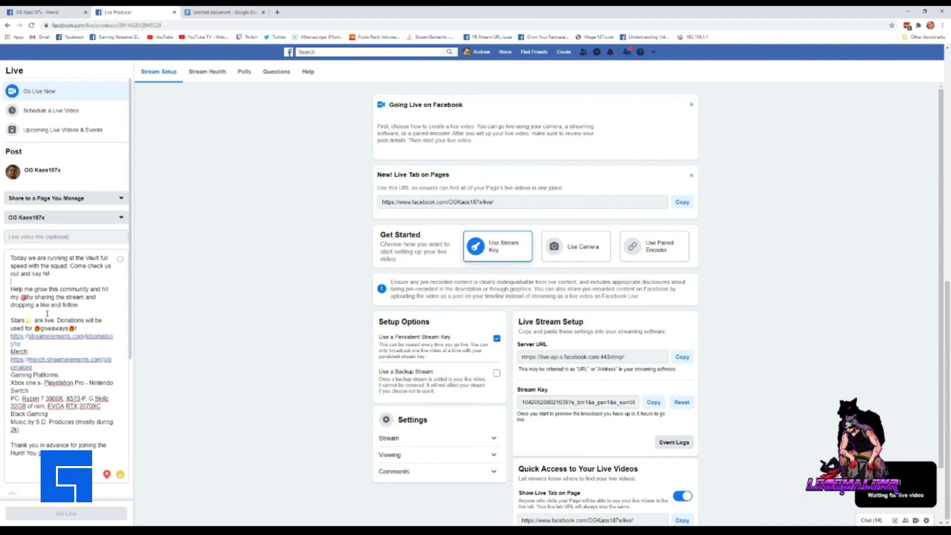
{"action": "scroll", "coordinate": [48, 361], "scroll_direction": "down", "scroll_amount": 4}
{"action": "left_click", "coordinate": [52, 336]}
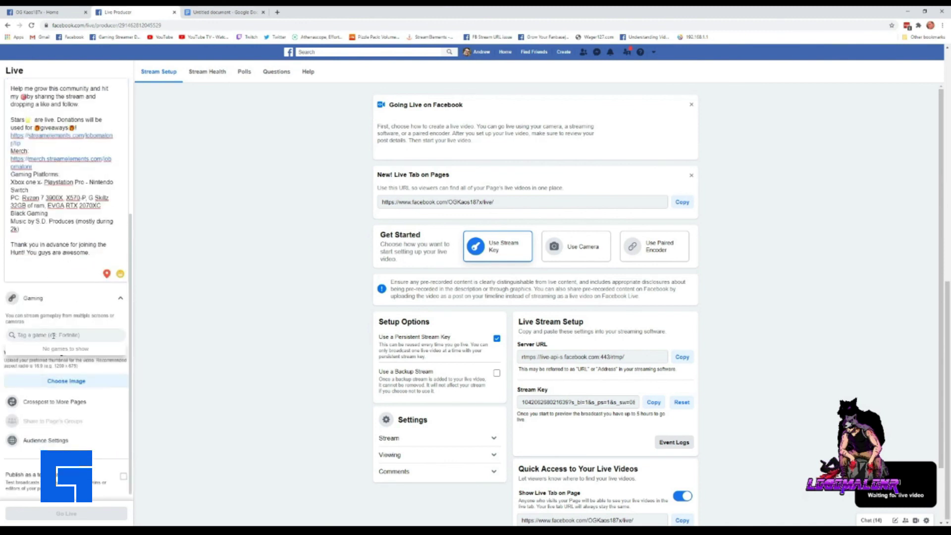
{"action": "type", "text": "destiny"}
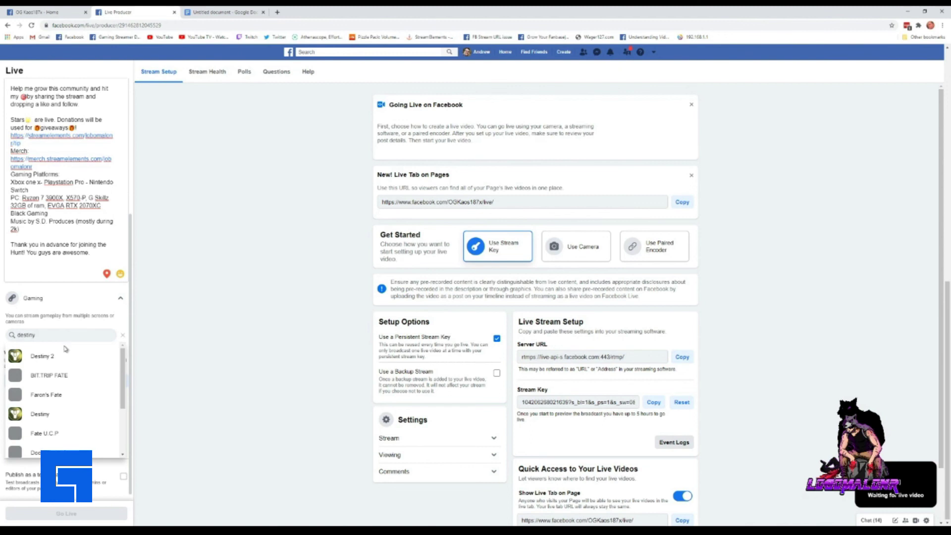
{"action": "left_click", "coordinate": [65, 353]}
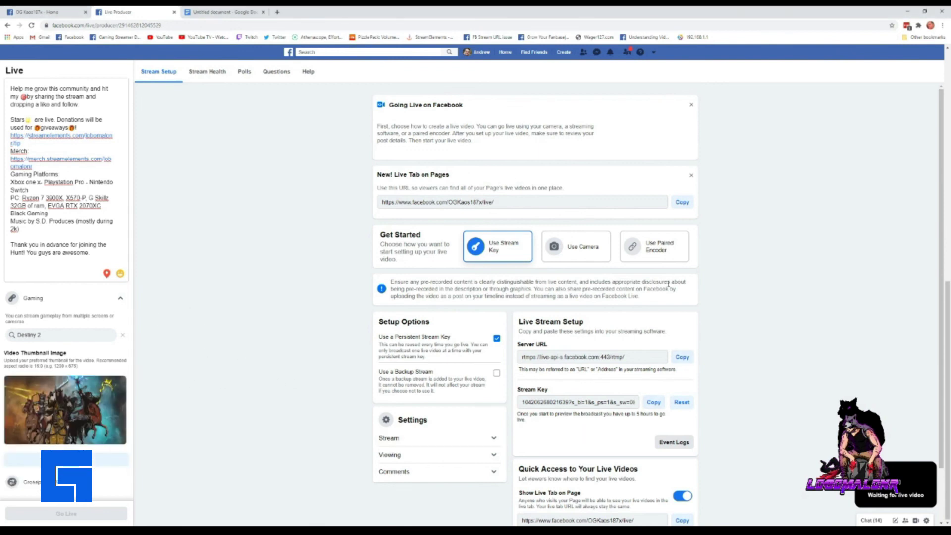
Step: Review the live post's description, game tag and thumbnail image alongside the stream setup options
{"action": "scroll", "coordinate": [92, 385], "scroll_direction": "down", "scroll_amount": 2}
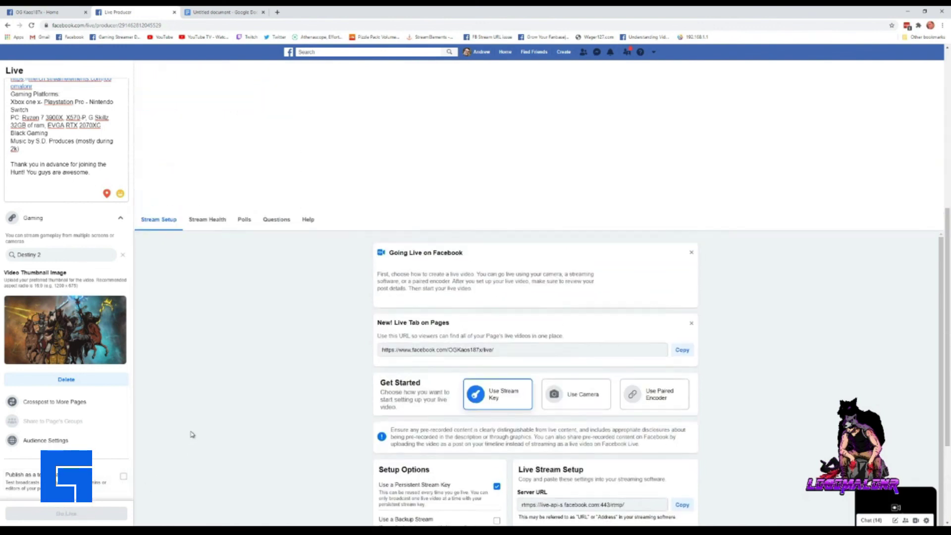
{"action": "scroll", "coordinate": [187, 442], "scroll_direction": "down", "scroll_amount": 8}
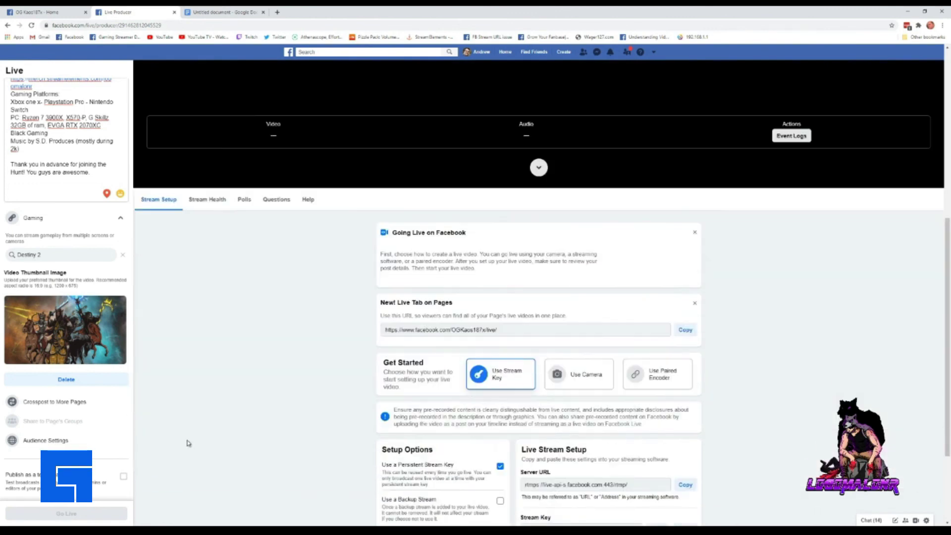
{"action": "scroll", "coordinate": [188, 443], "scroll_direction": "up", "scroll_amount": 8}
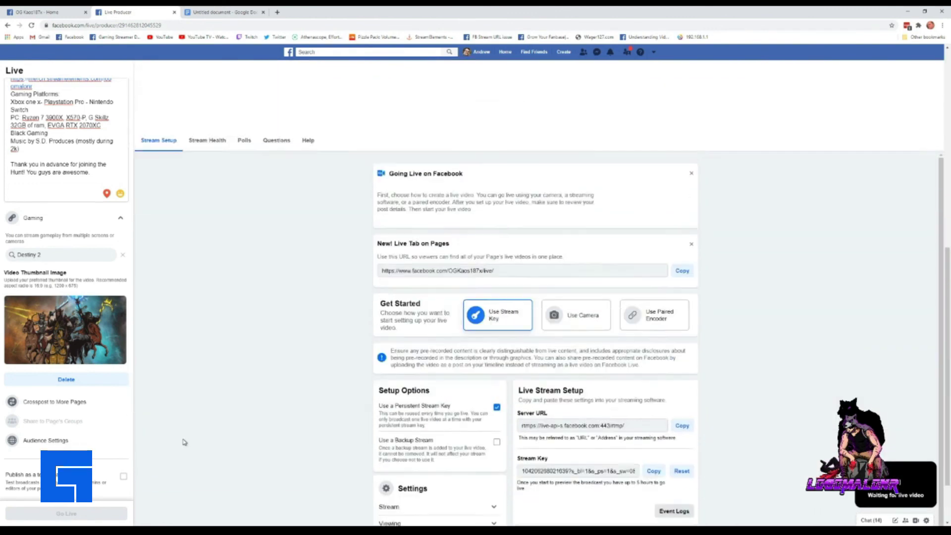
{"action": "scroll", "coordinate": [194, 443], "scroll_direction": "down", "scroll_amount": 8}
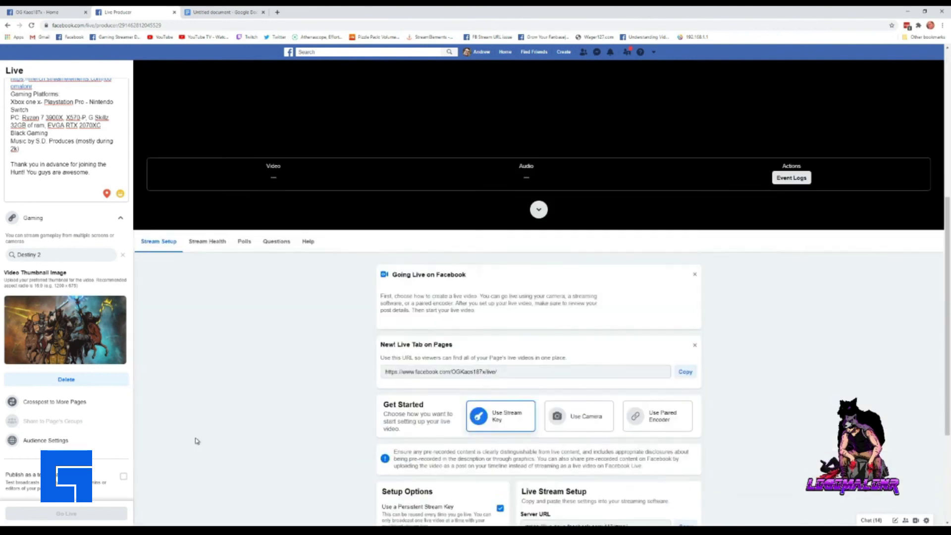
{"action": "scroll", "coordinate": [84, 193], "scroll_direction": "up", "scroll_amount": 5}
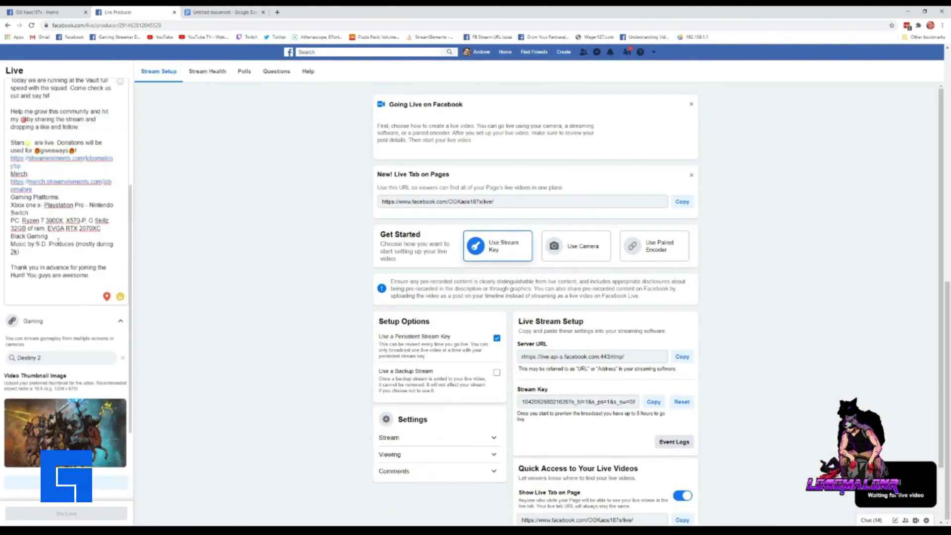
{"action": "scroll", "coordinate": [55, 253], "scroll_direction": "down", "scroll_amount": 3}
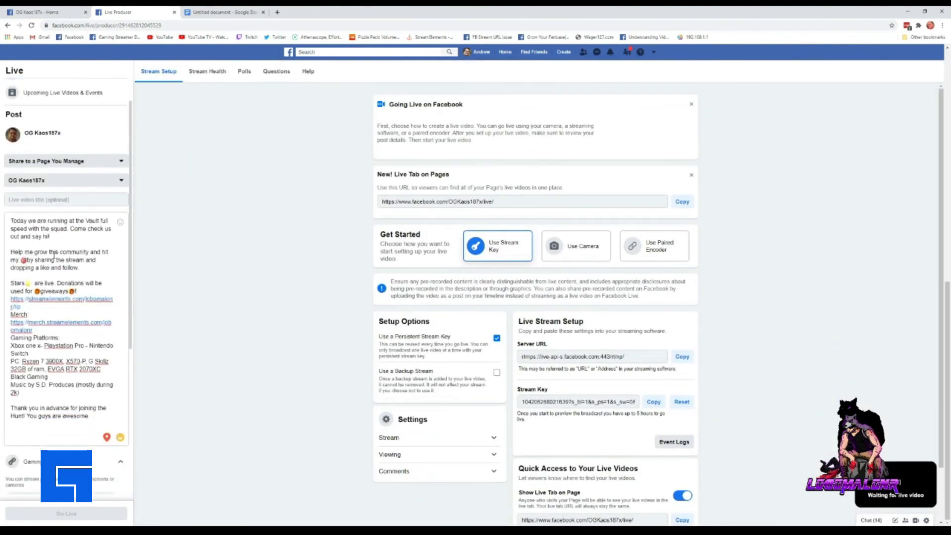
{"action": "mouse_move", "coordinate": [103, 342]}
{"action": "left_mouse_down"}
{"action": "mouse_move", "coordinate": [11, 301]}
{"action": "mouse_move", "coordinate": [4, 206]}
{"action": "mouse_move", "coordinate": [93, 341]}
{"action": "left_mouse_up"}
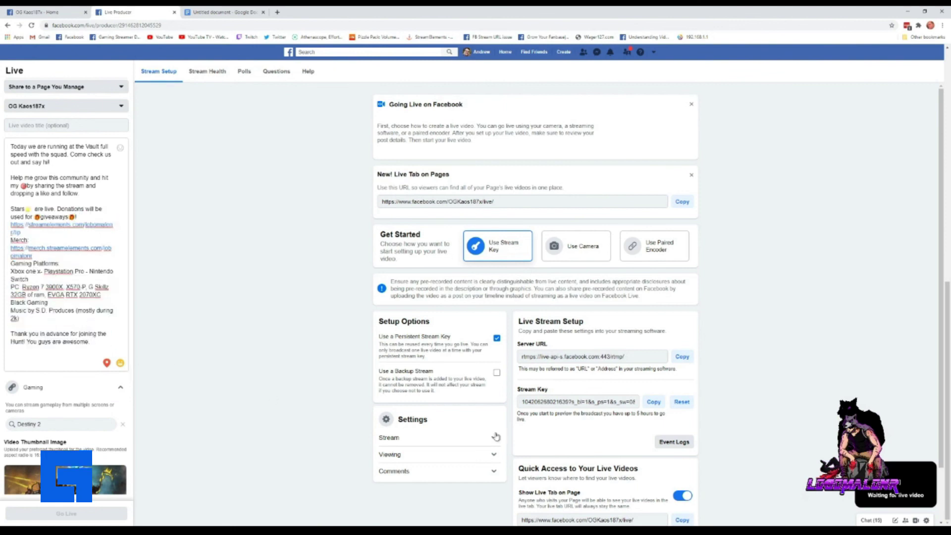